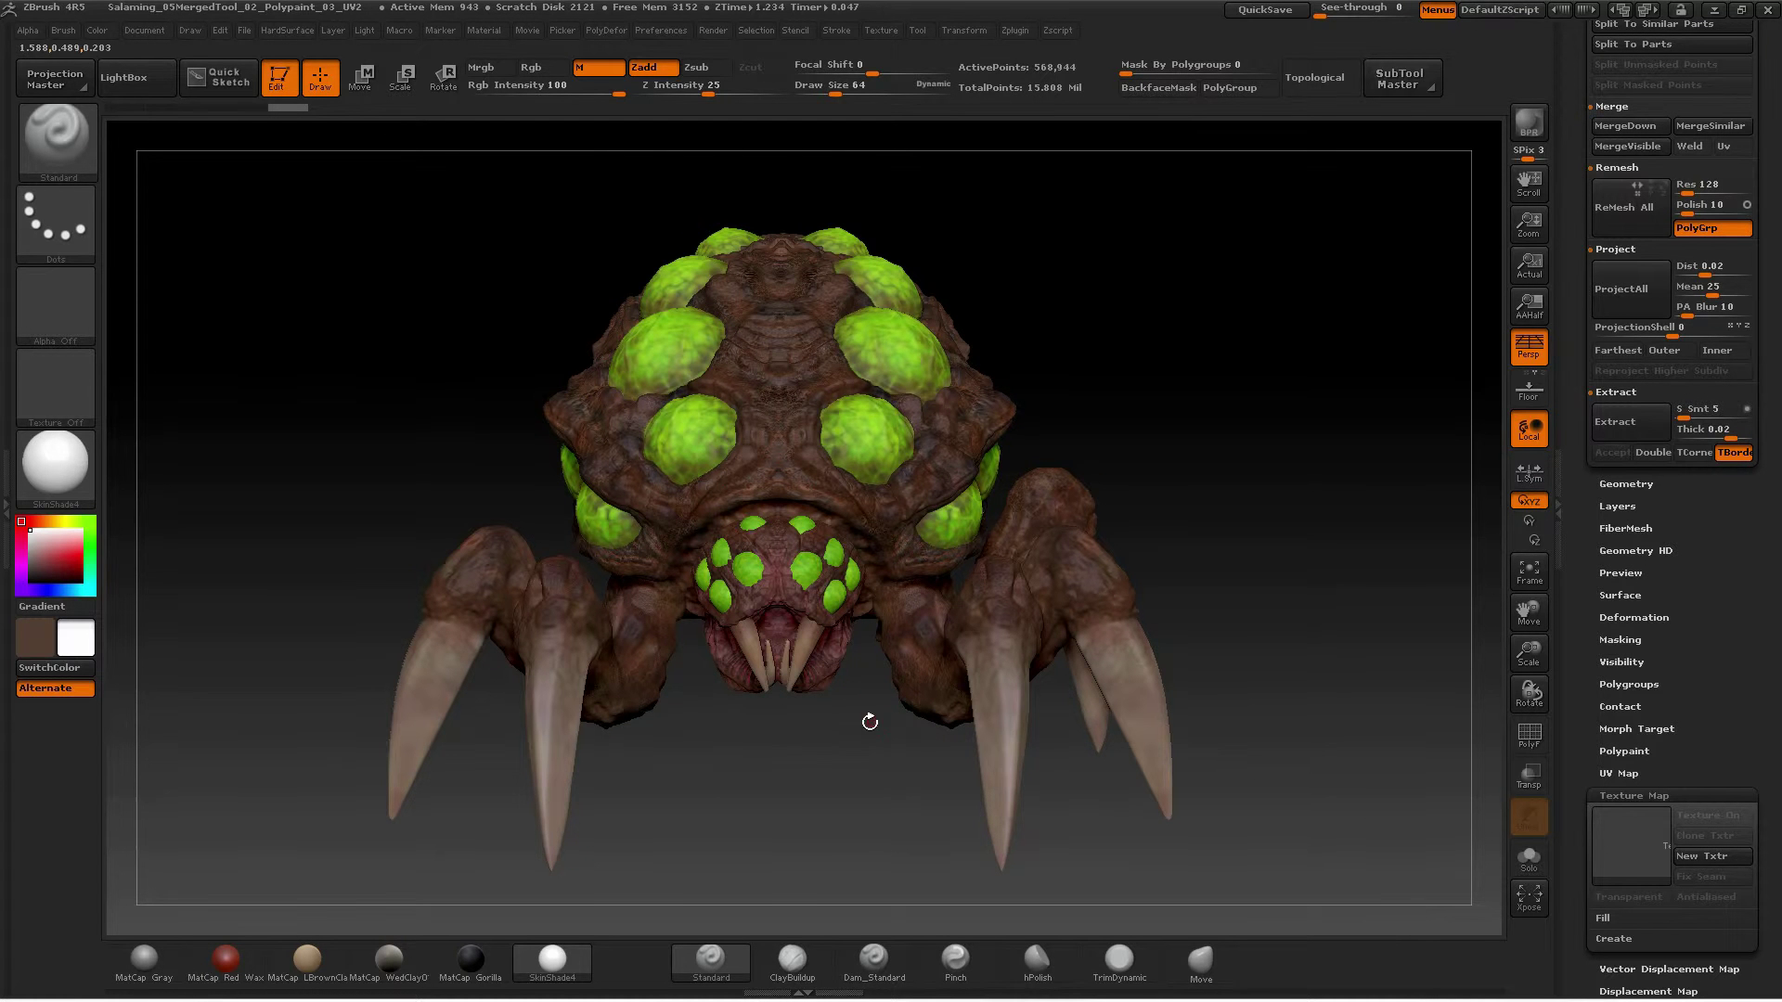
# Dock the ZPlugin menu in the left tray so the UV Master plugin list stays open
pyautogui.moveTo(1303, 525)
pyautogui.mouseDown()
pyautogui.moveTo(1314, 582)
pyautogui.moveTo(1410, 532)
pyautogui.moveTo(1194, 666)
pyautogui.moveTo(1217, 611)
pyautogui.moveTo(1241, 617)
pyautogui.moveTo(1235, 655)
pyautogui.moveTo(1207, 663)
pyautogui.moveTo(1221, 585)
pyautogui.moveTo(1213, 660)
pyautogui.mouseUp()
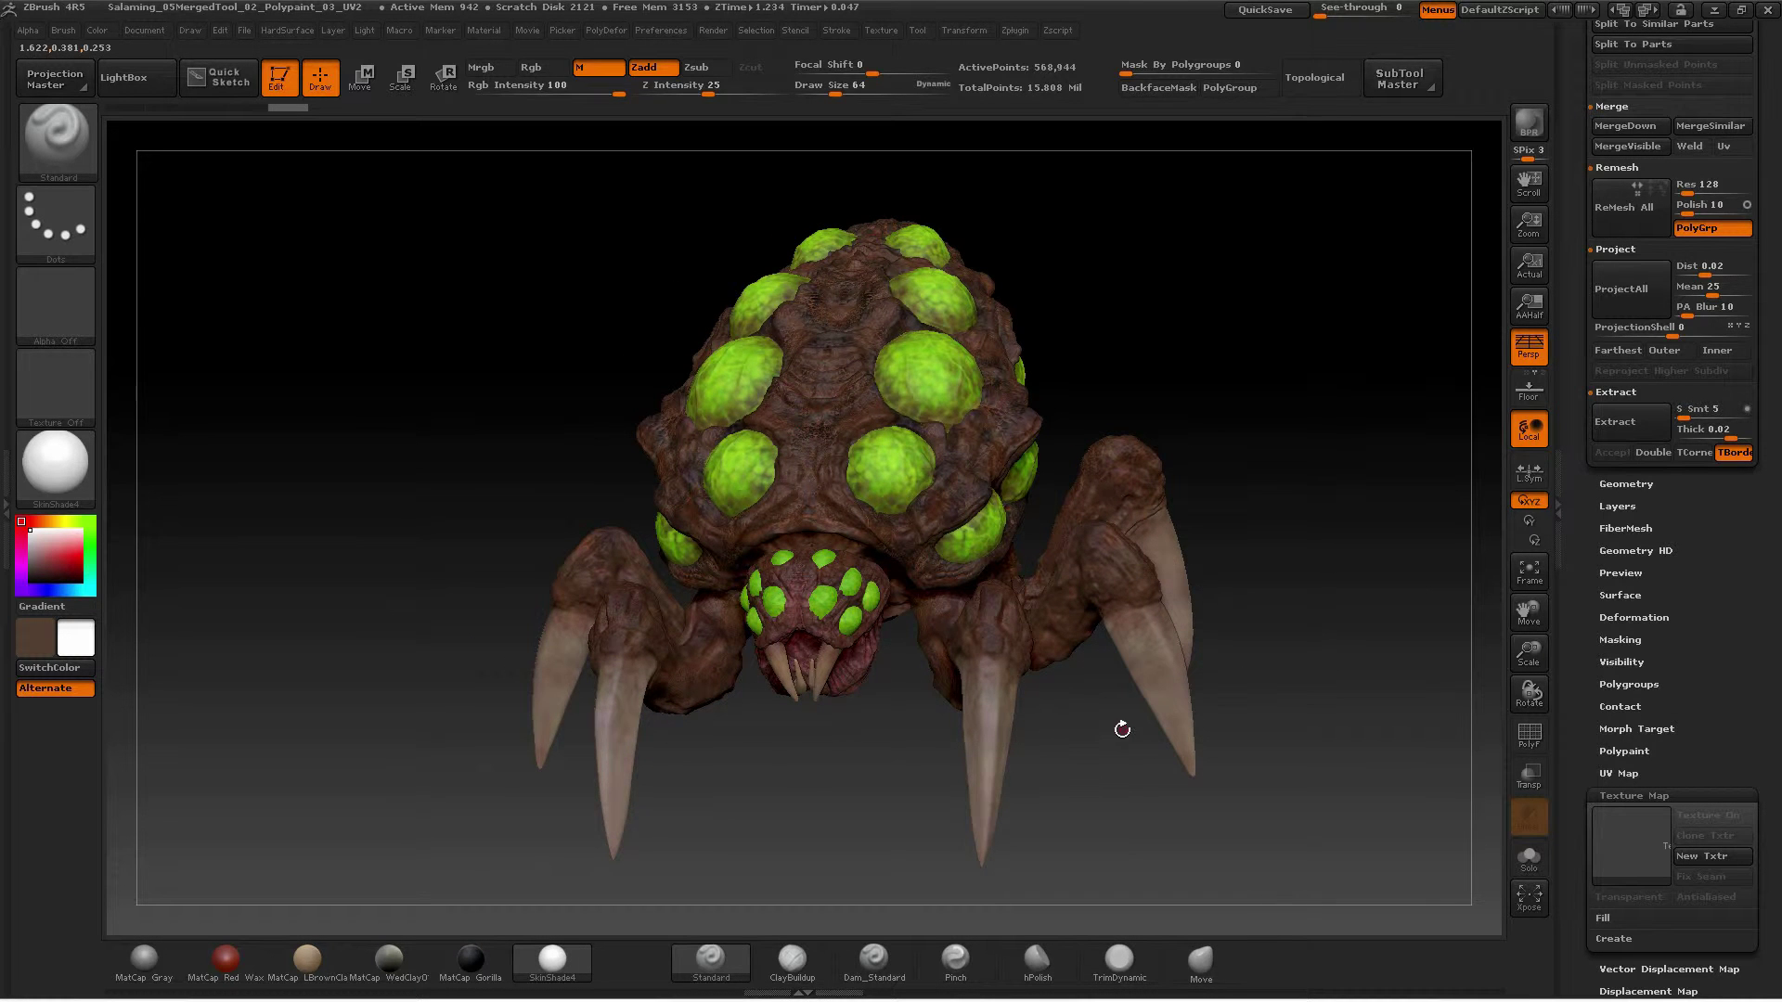
pyautogui.moveTo(1094, 766); pyautogui.dragTo(1109, 753)
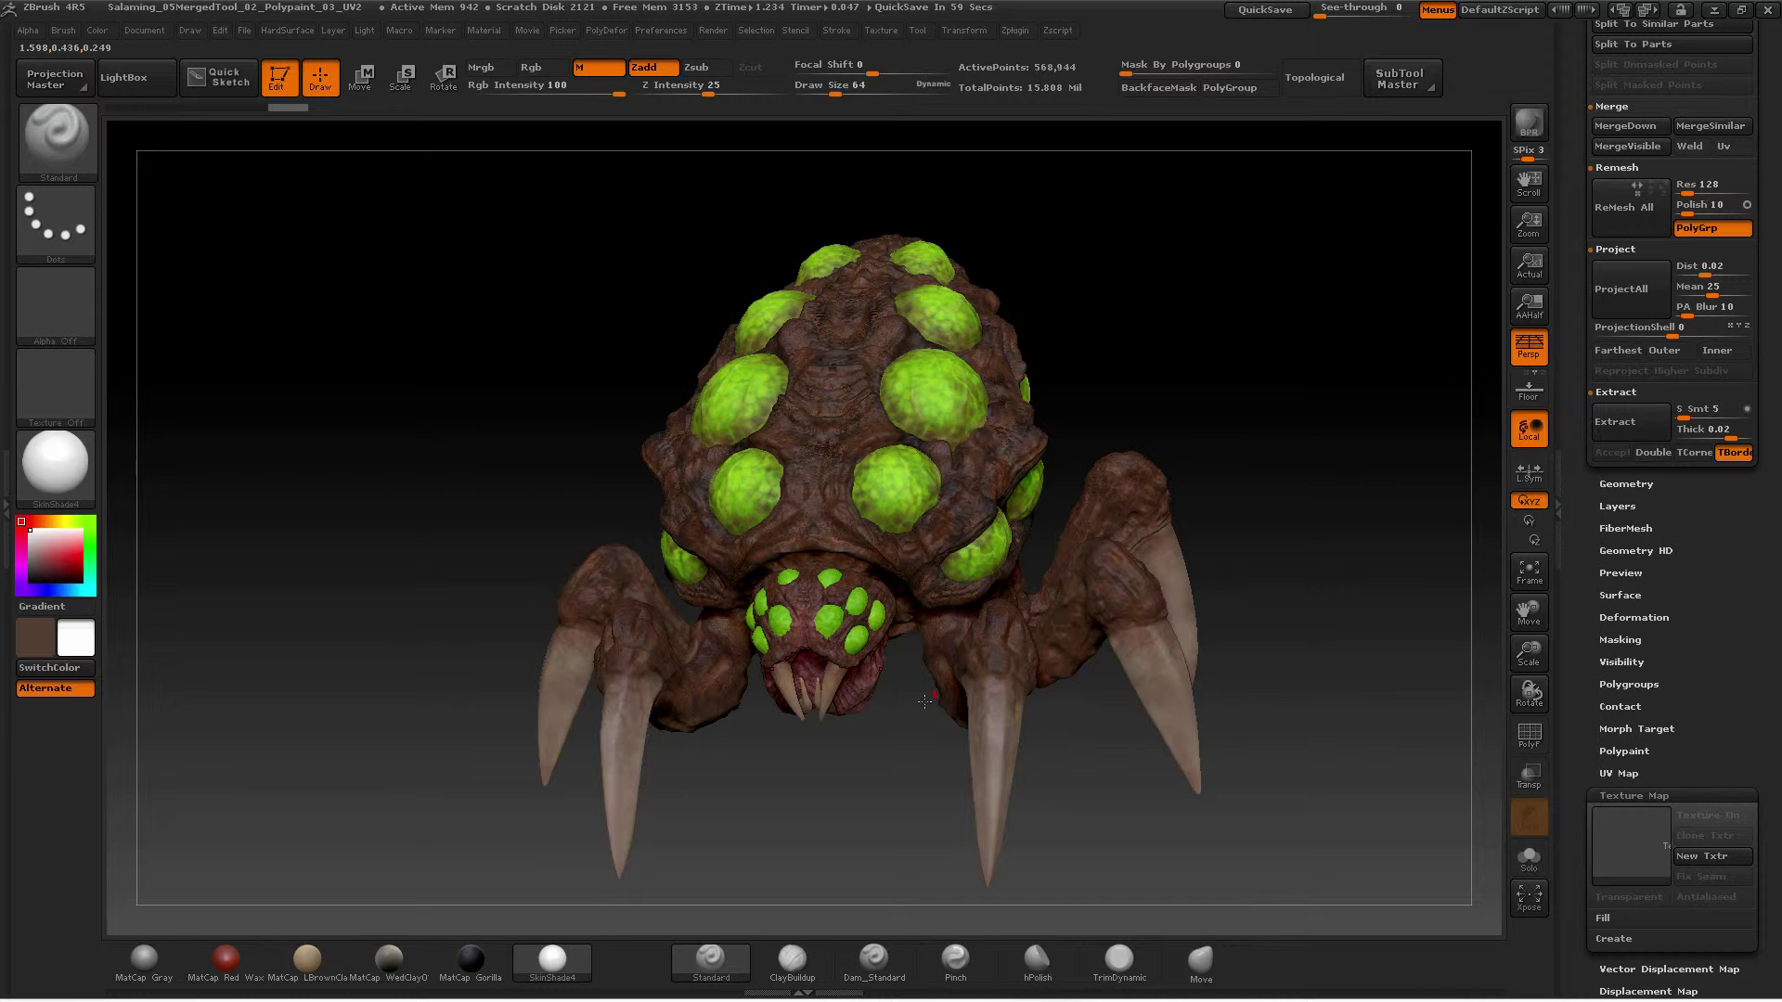
pyautogui.moveTo(889, 735); pyautogui.dragTo(1242, 515)
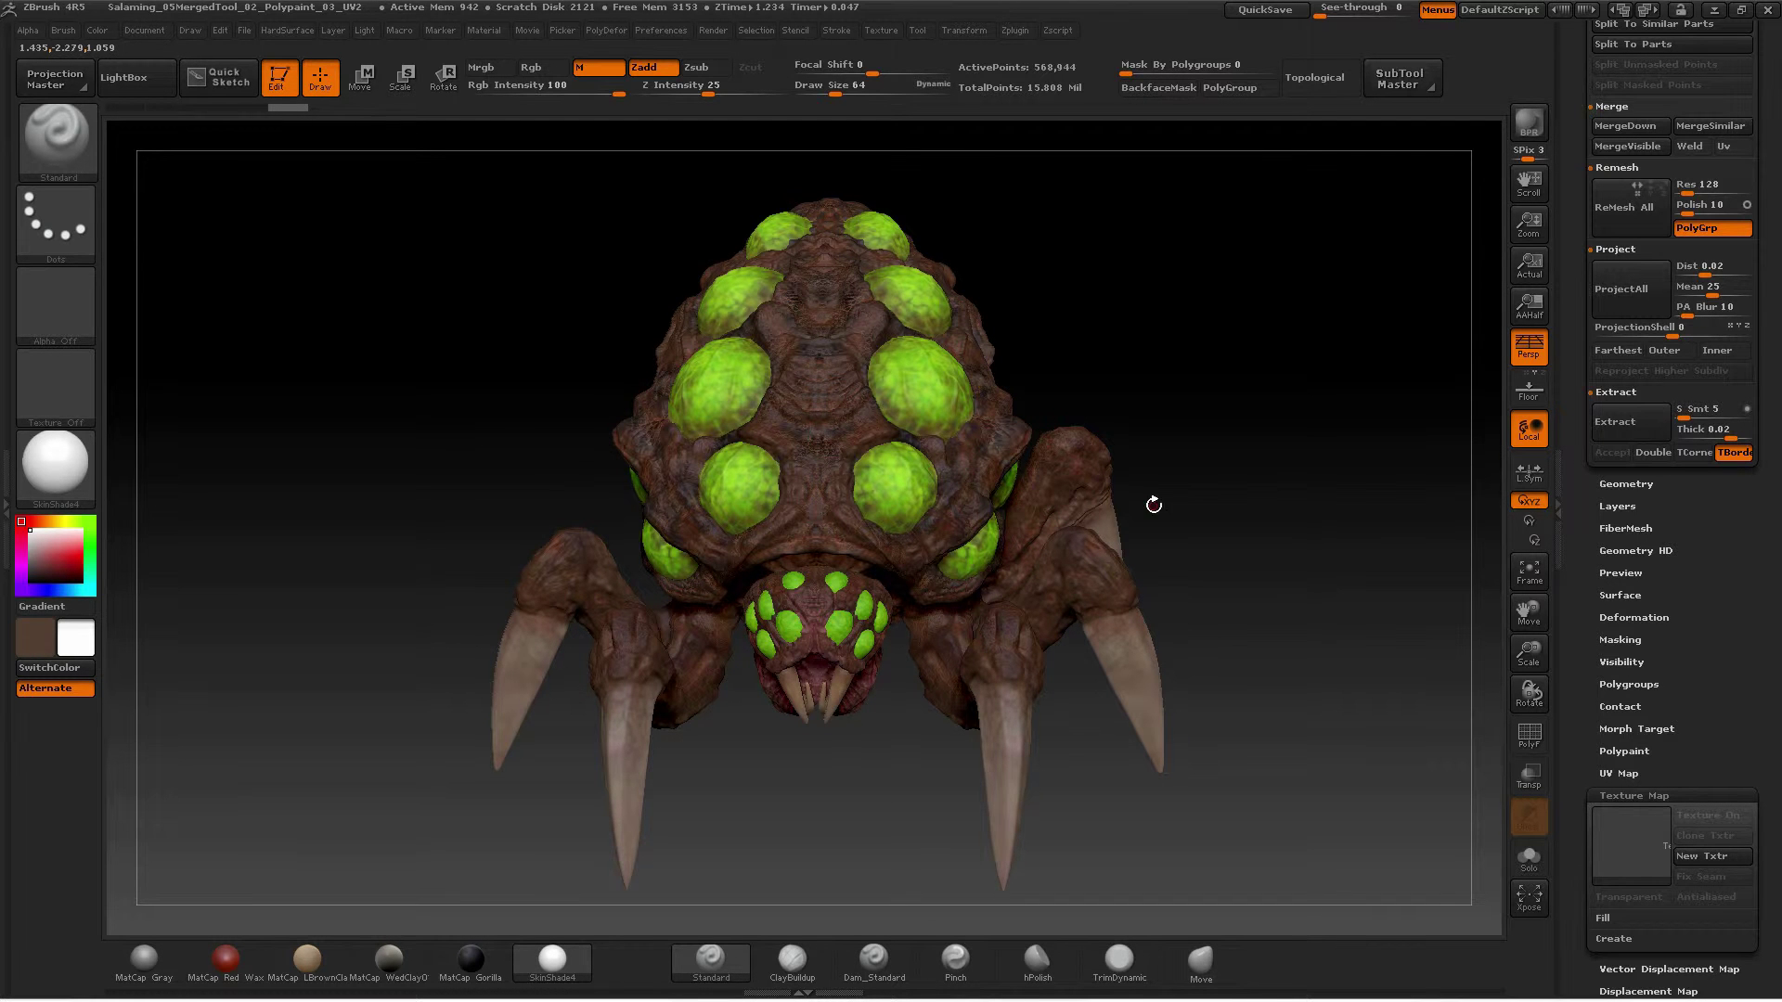
pyautogui.scroll(-2, 1609, 716)
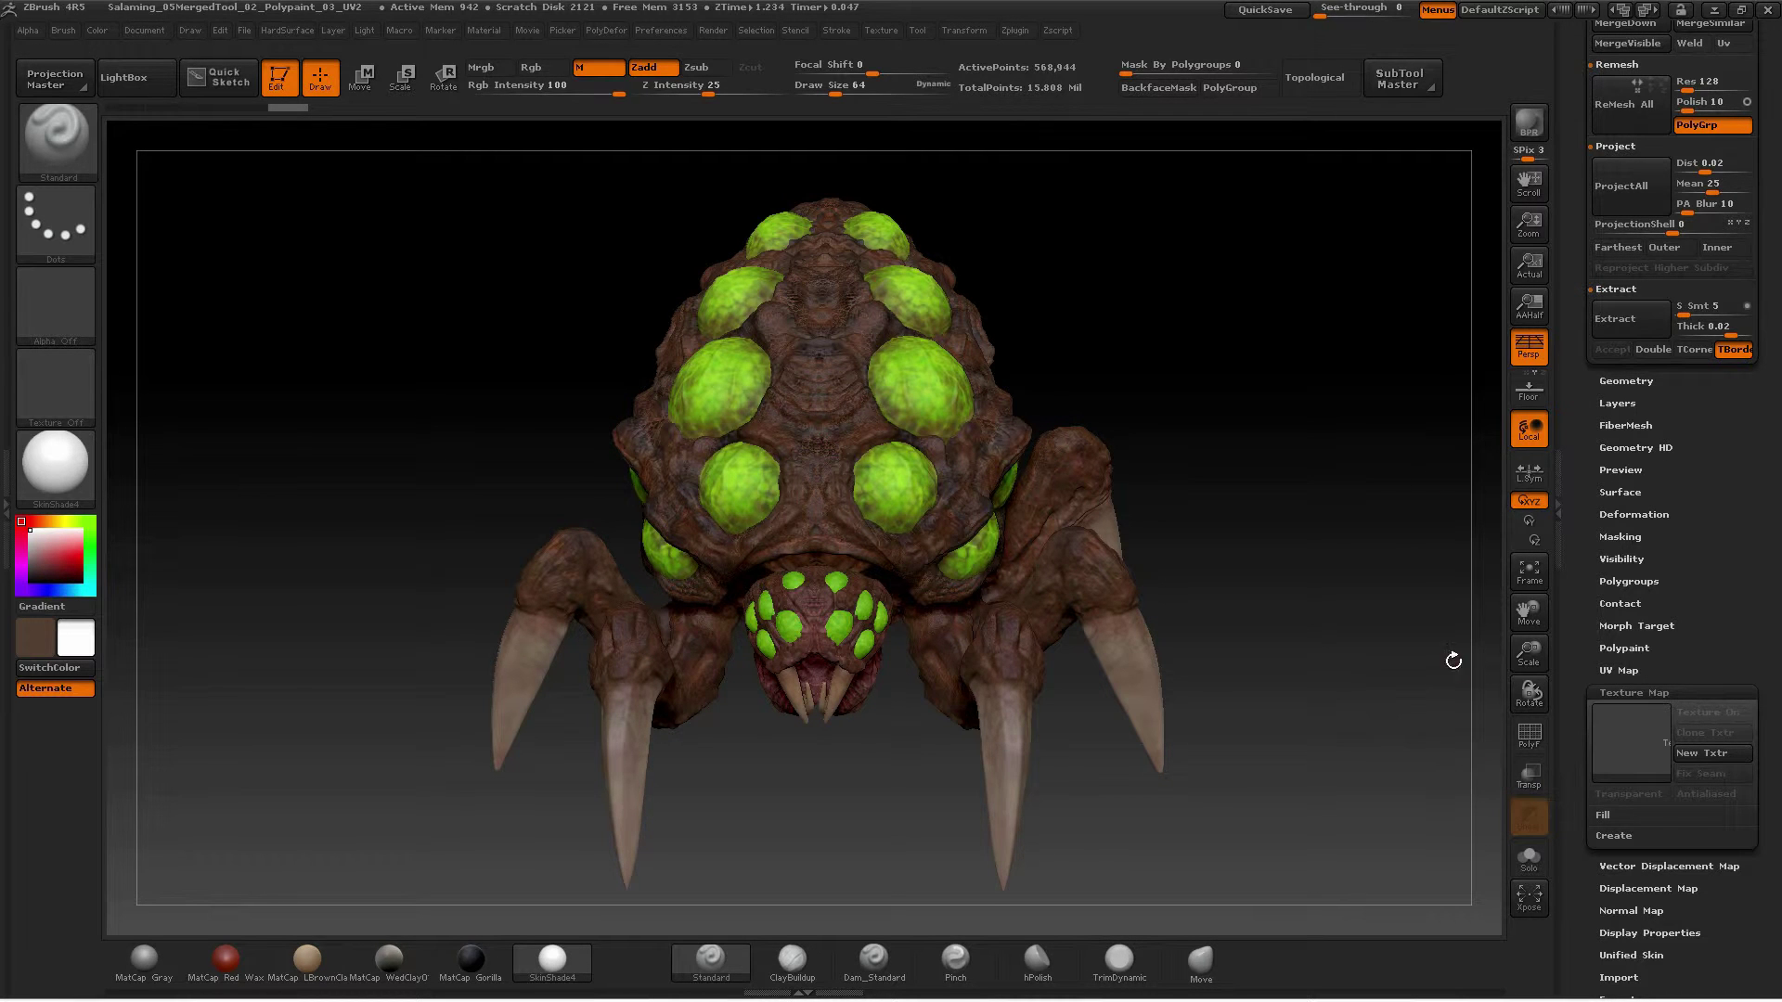
pyautogui.scroll(3, 1752, 673)
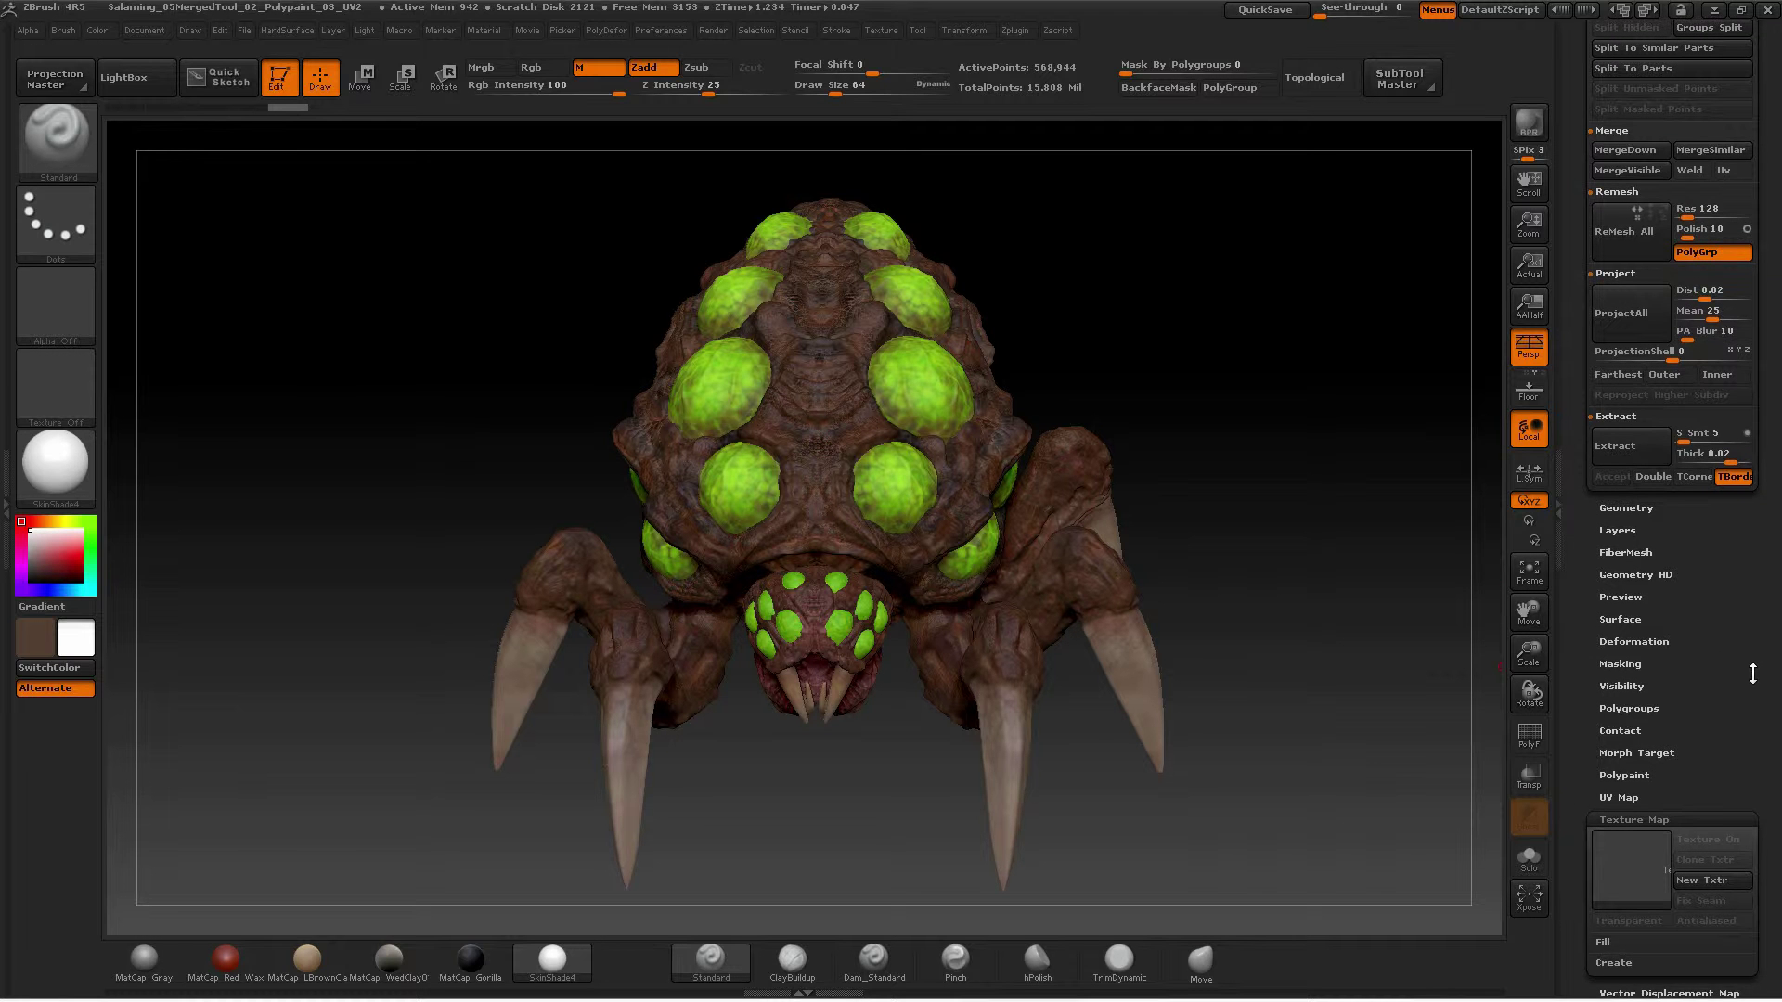
pyautogui.moveTo(1721, 642); pyautogui.dragTo(1716, 680)
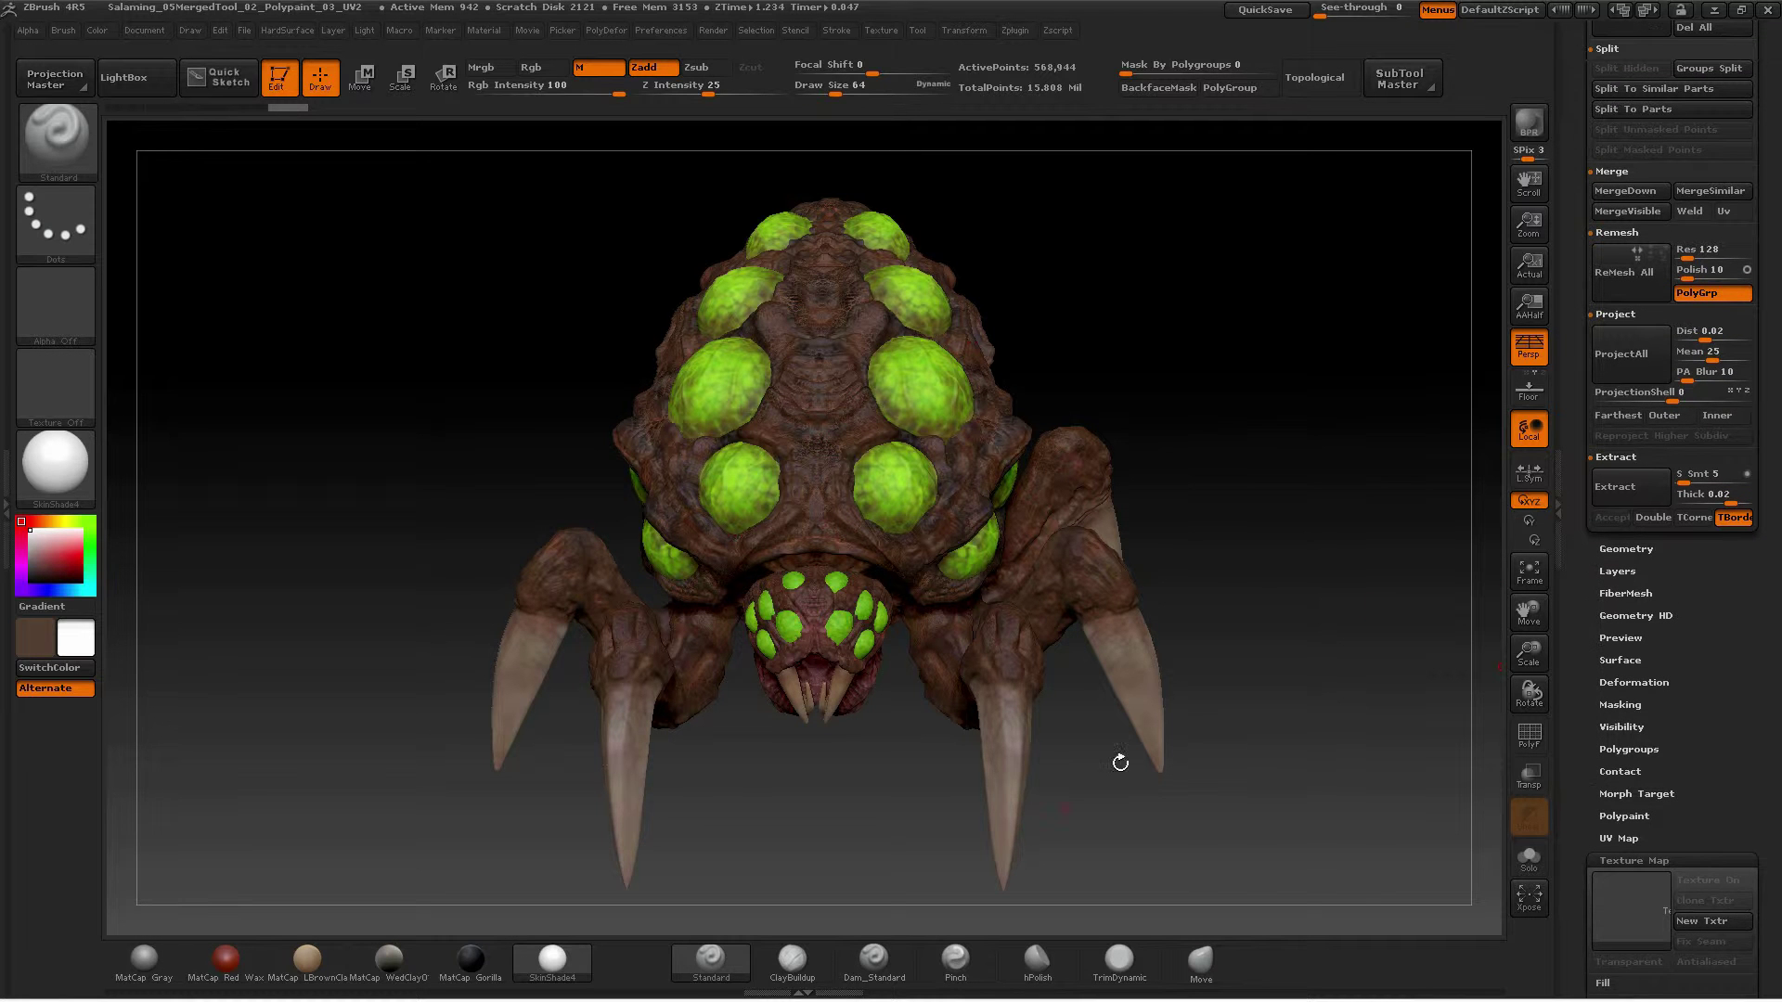
pyautogui.click(9, 418)
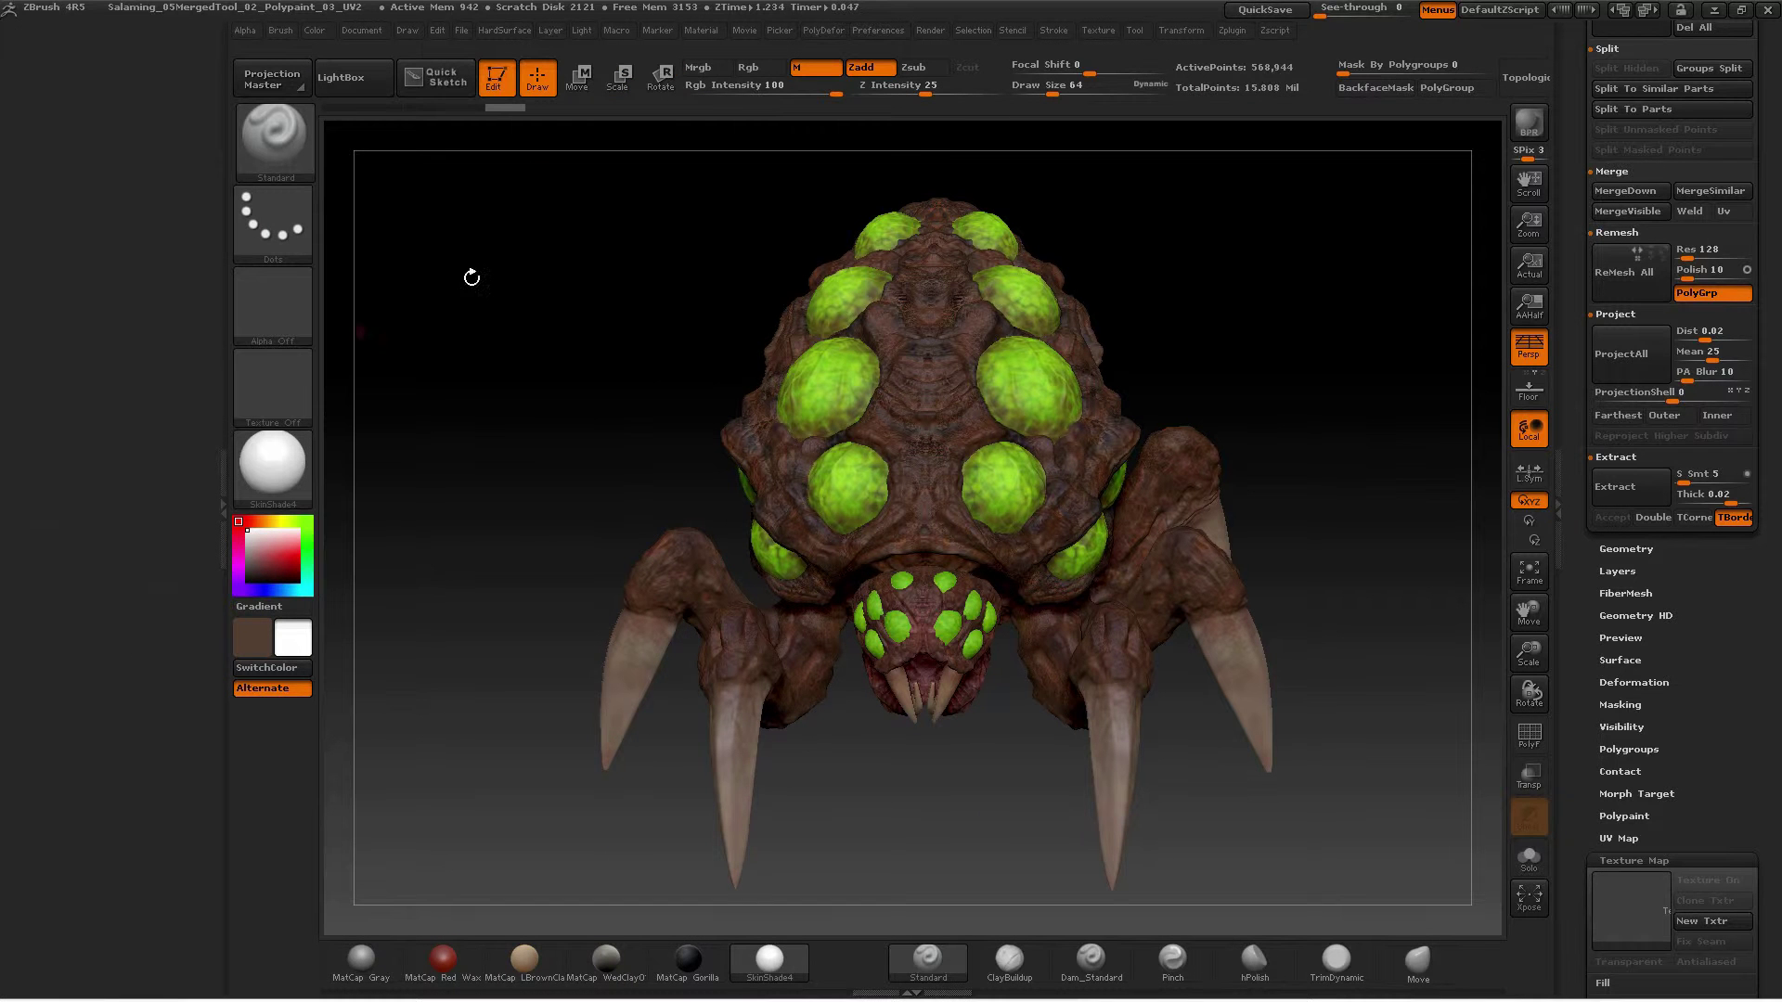
pyautogui.click(1233, 31)
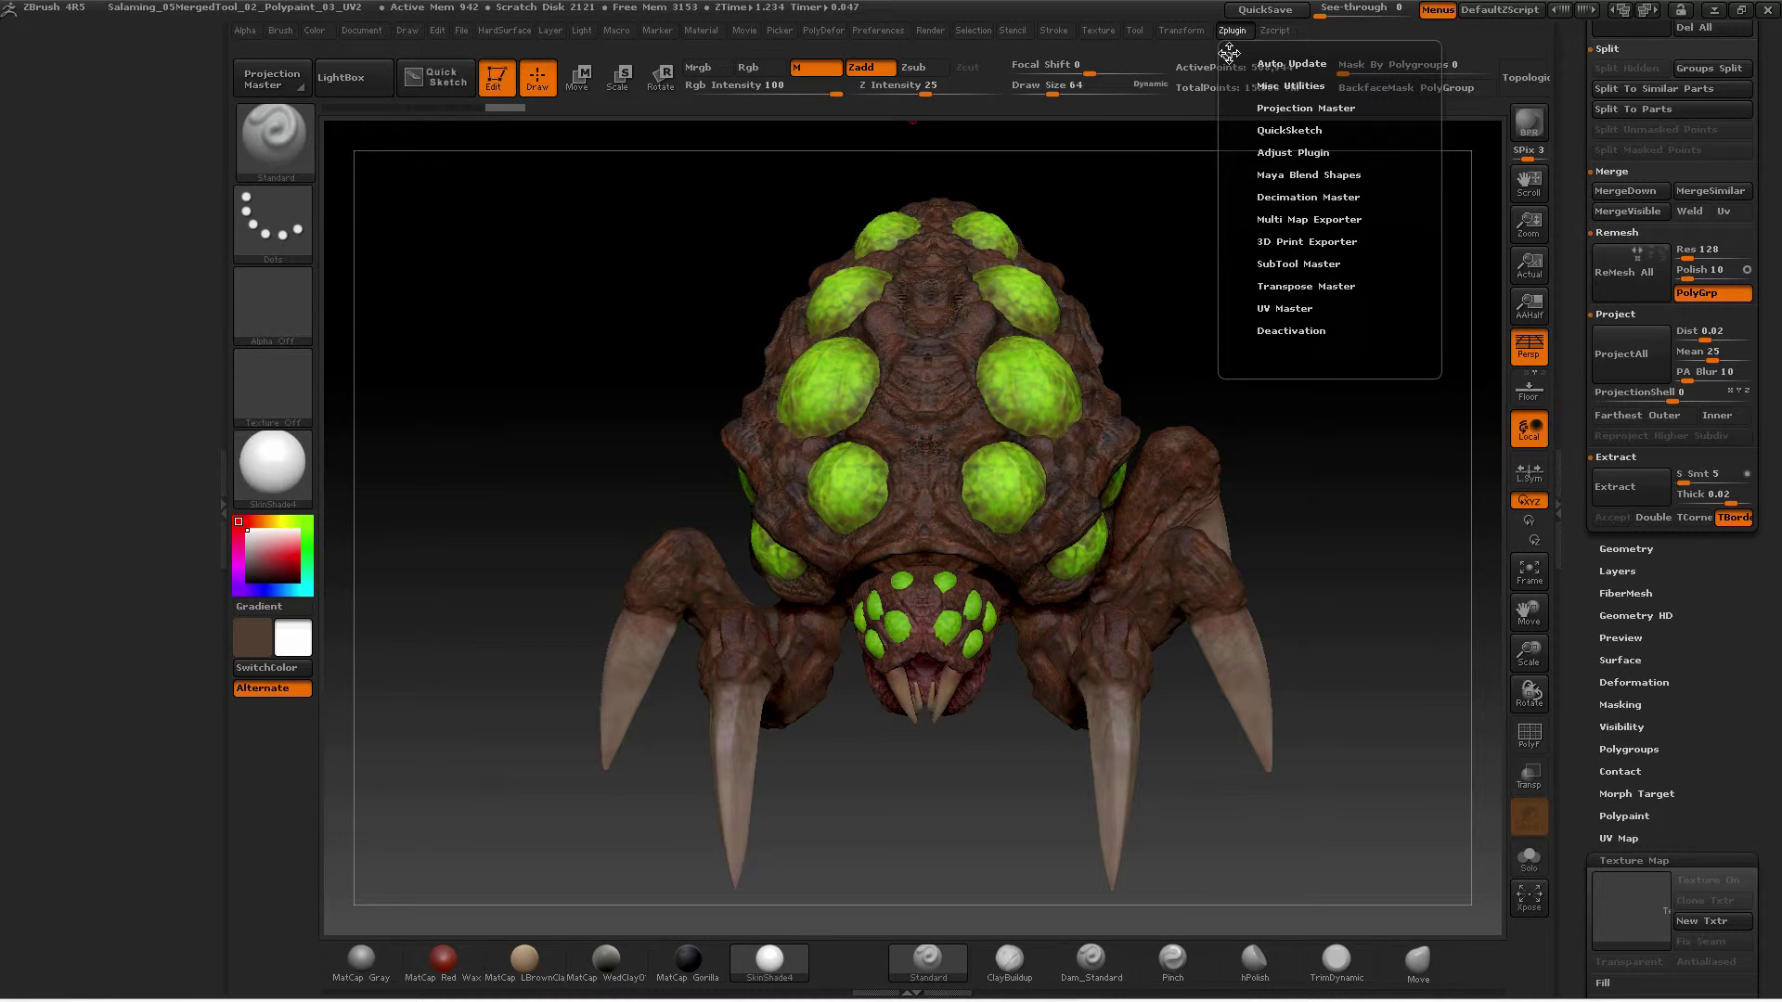
pyautogui.moveTo(1229, 53); pyautogui.dragTo(191, 206)
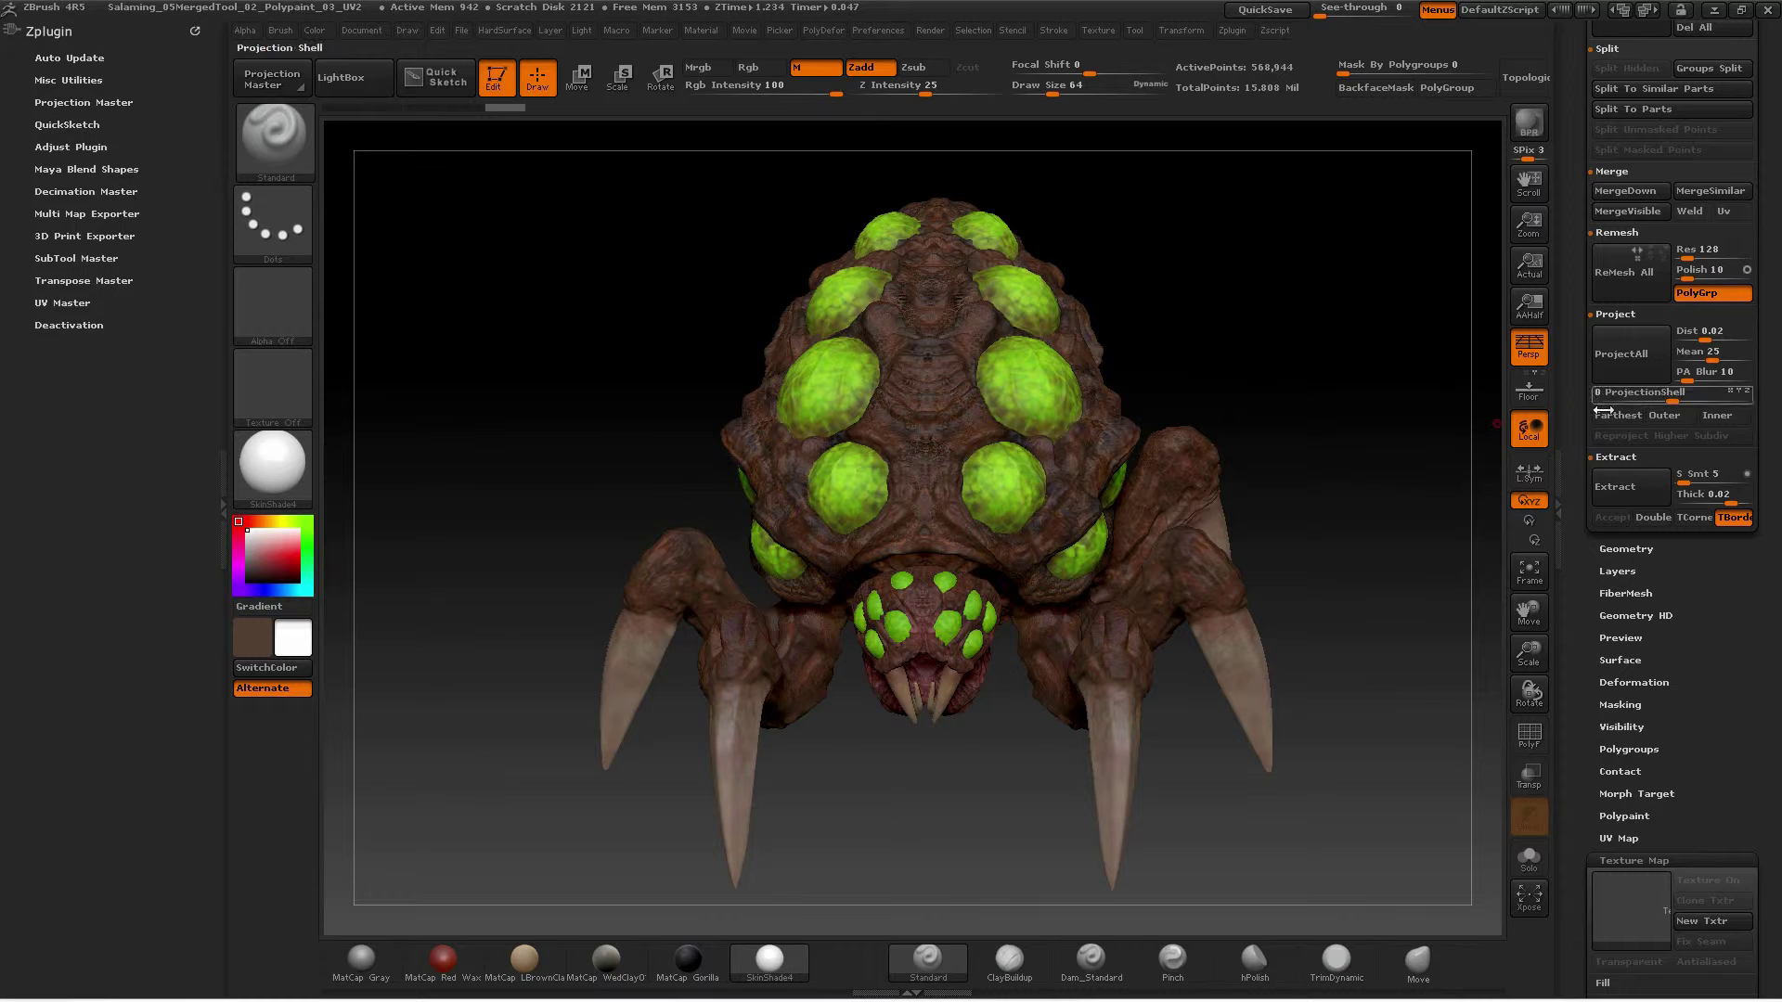
# Scroll the Tool palette up to reveal the creature's SubTool list
pyautogui.scroll(2, 1671, 680)
pyautogui.scroll(2, 1671, 680)
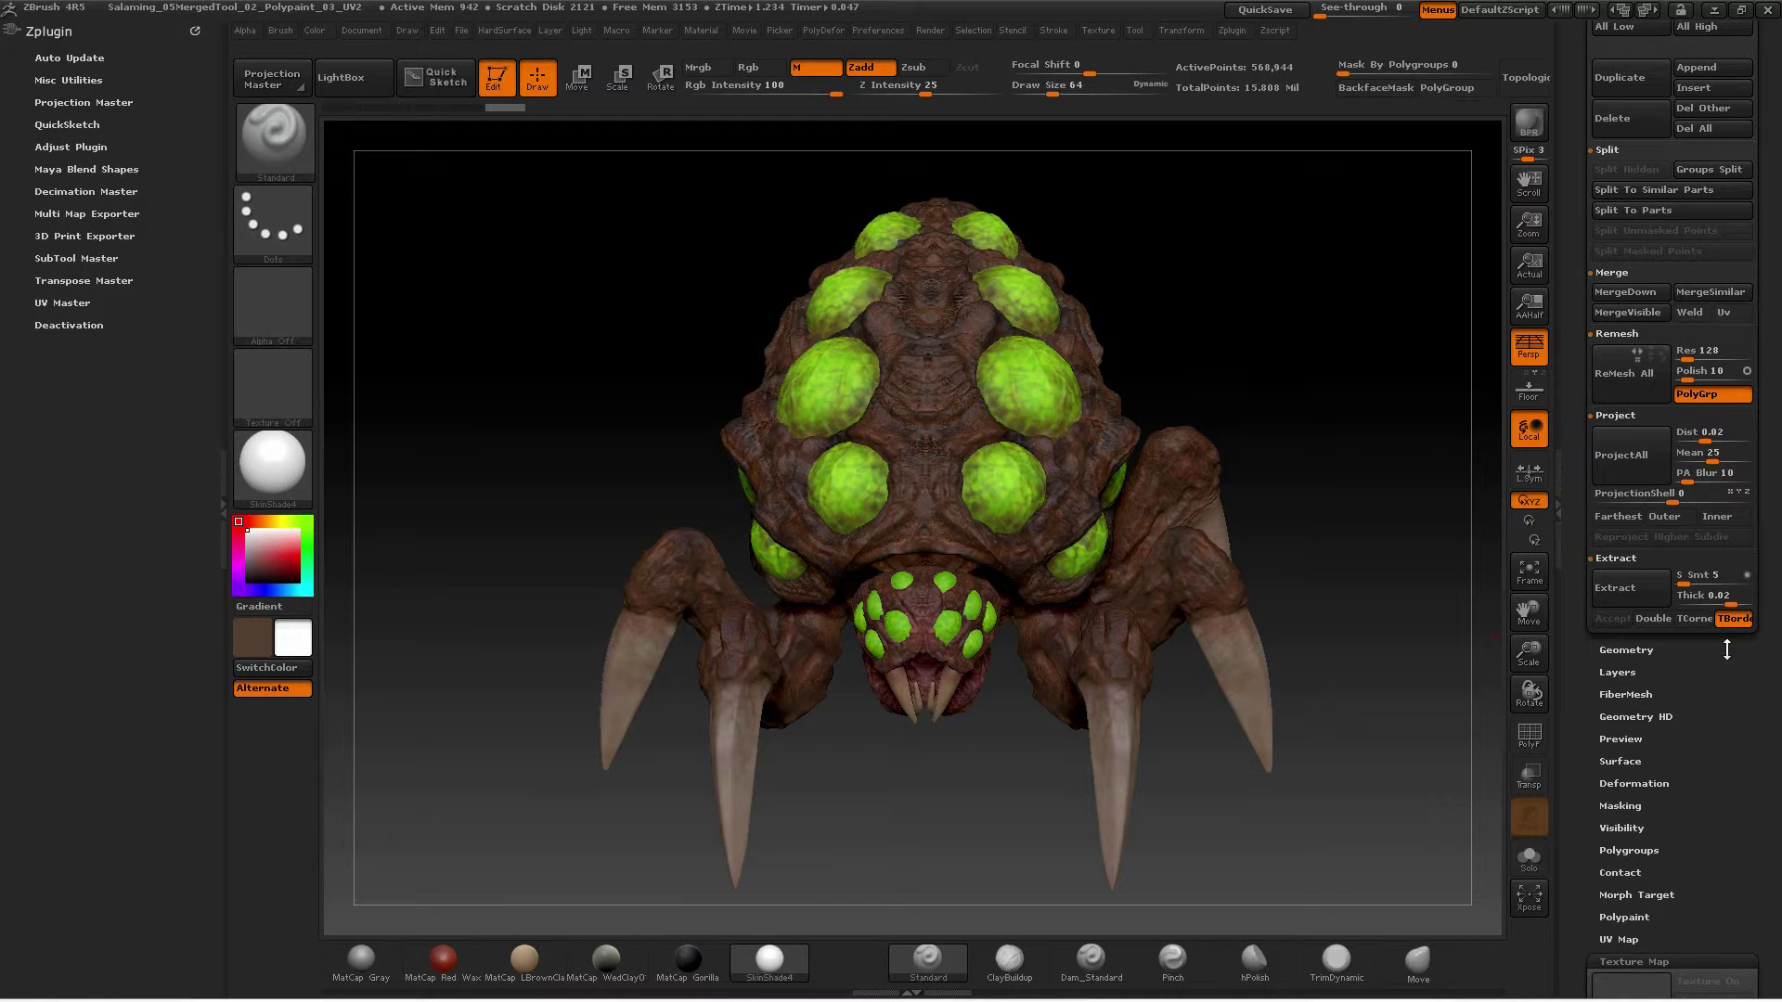
pyautogui.scroll(2, 1693, 557)
pyautogui.scroll(2, 1707, 471)
pyautogui.scroll(5, 1708, 372)
pyautogui.scroll(5, 1712, 232)
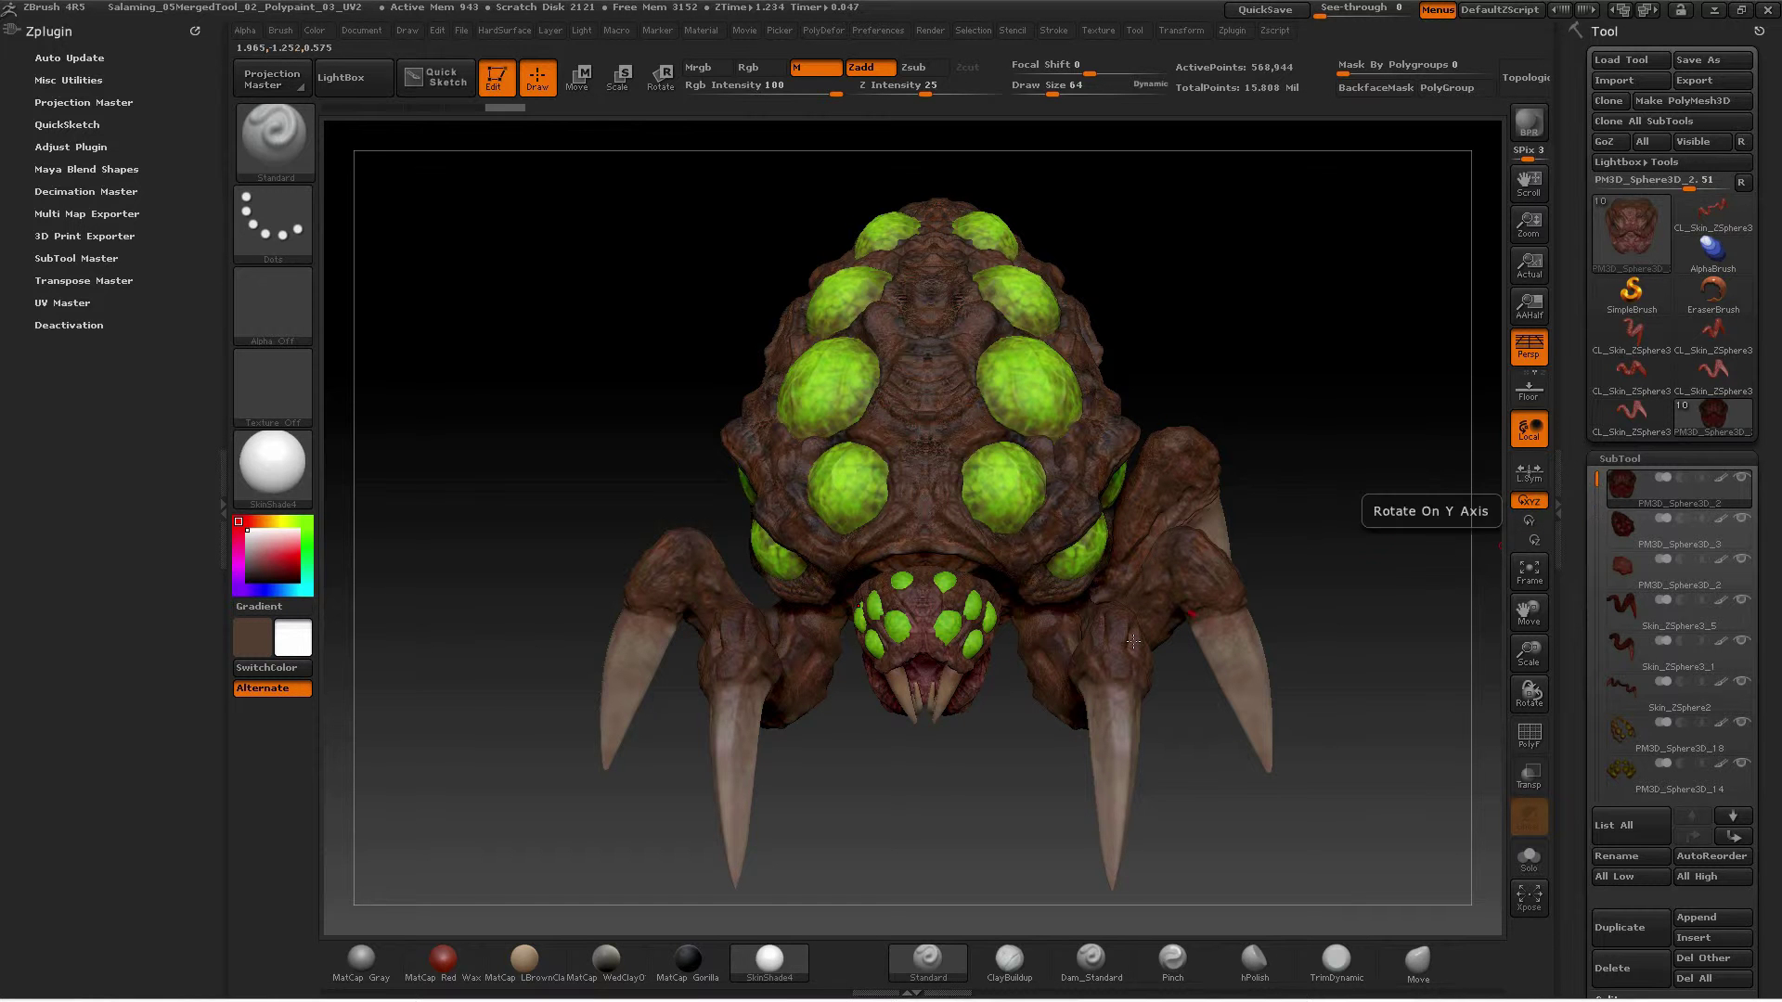
pyautogui.moveTo(1336, 509); pyautogui.dragTo(1311, 501)
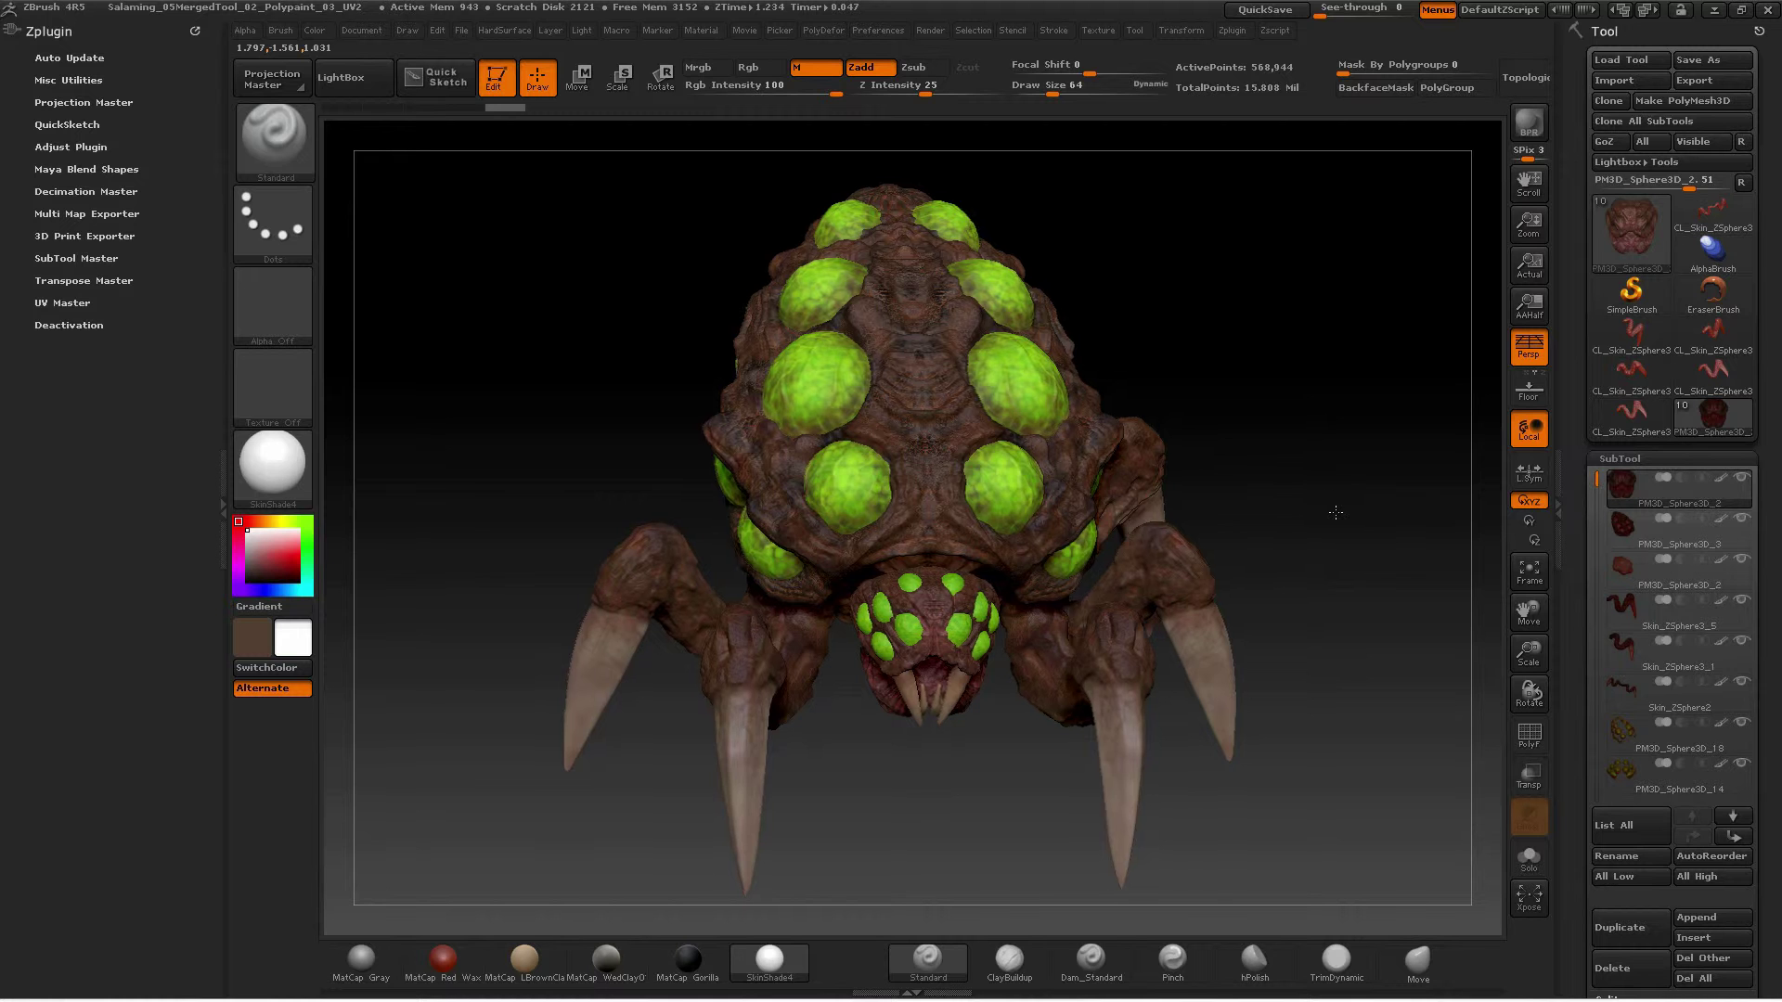
pyautogui.moveTo(1284, 578); pyautogui.dragTo(1249, 612)
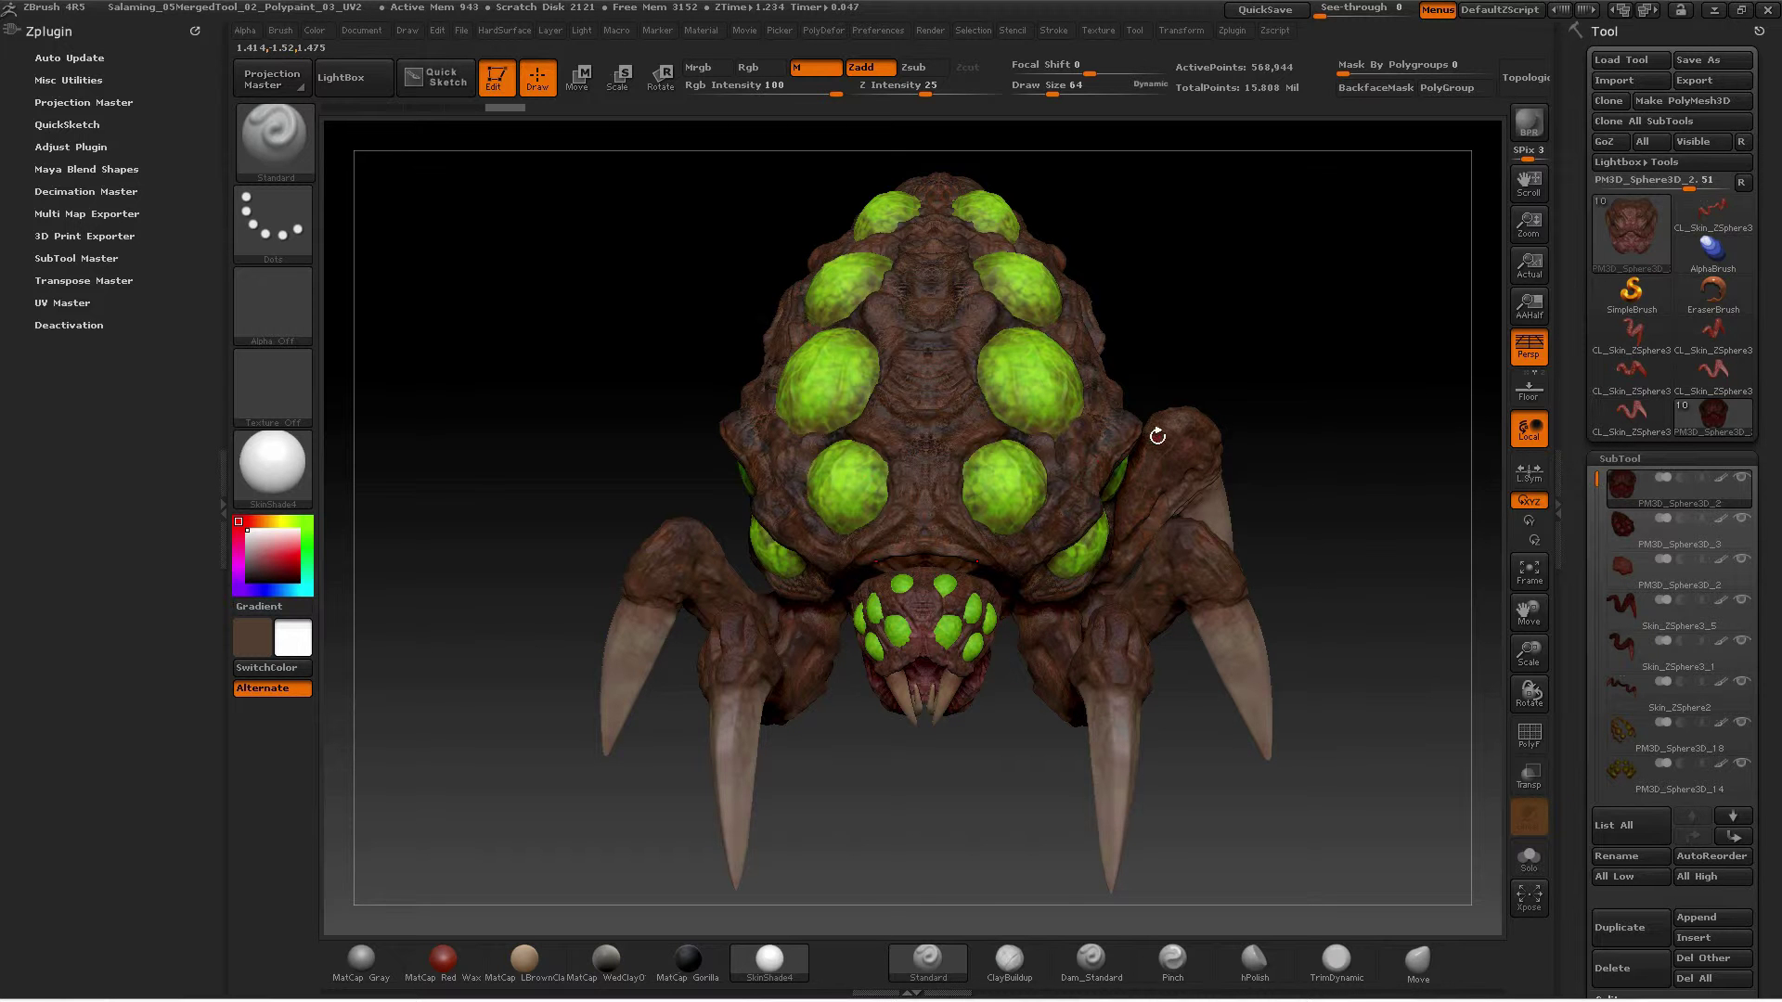
pyautogui.moveTo(1197, 436)
pyautogui.mouseDown()
pyautogui.moveTo(1246, 429)
pyautogui.moveTo(1260, 476)
pyautogui.moveTo(967, 630)
pyautogui.mouseUp()
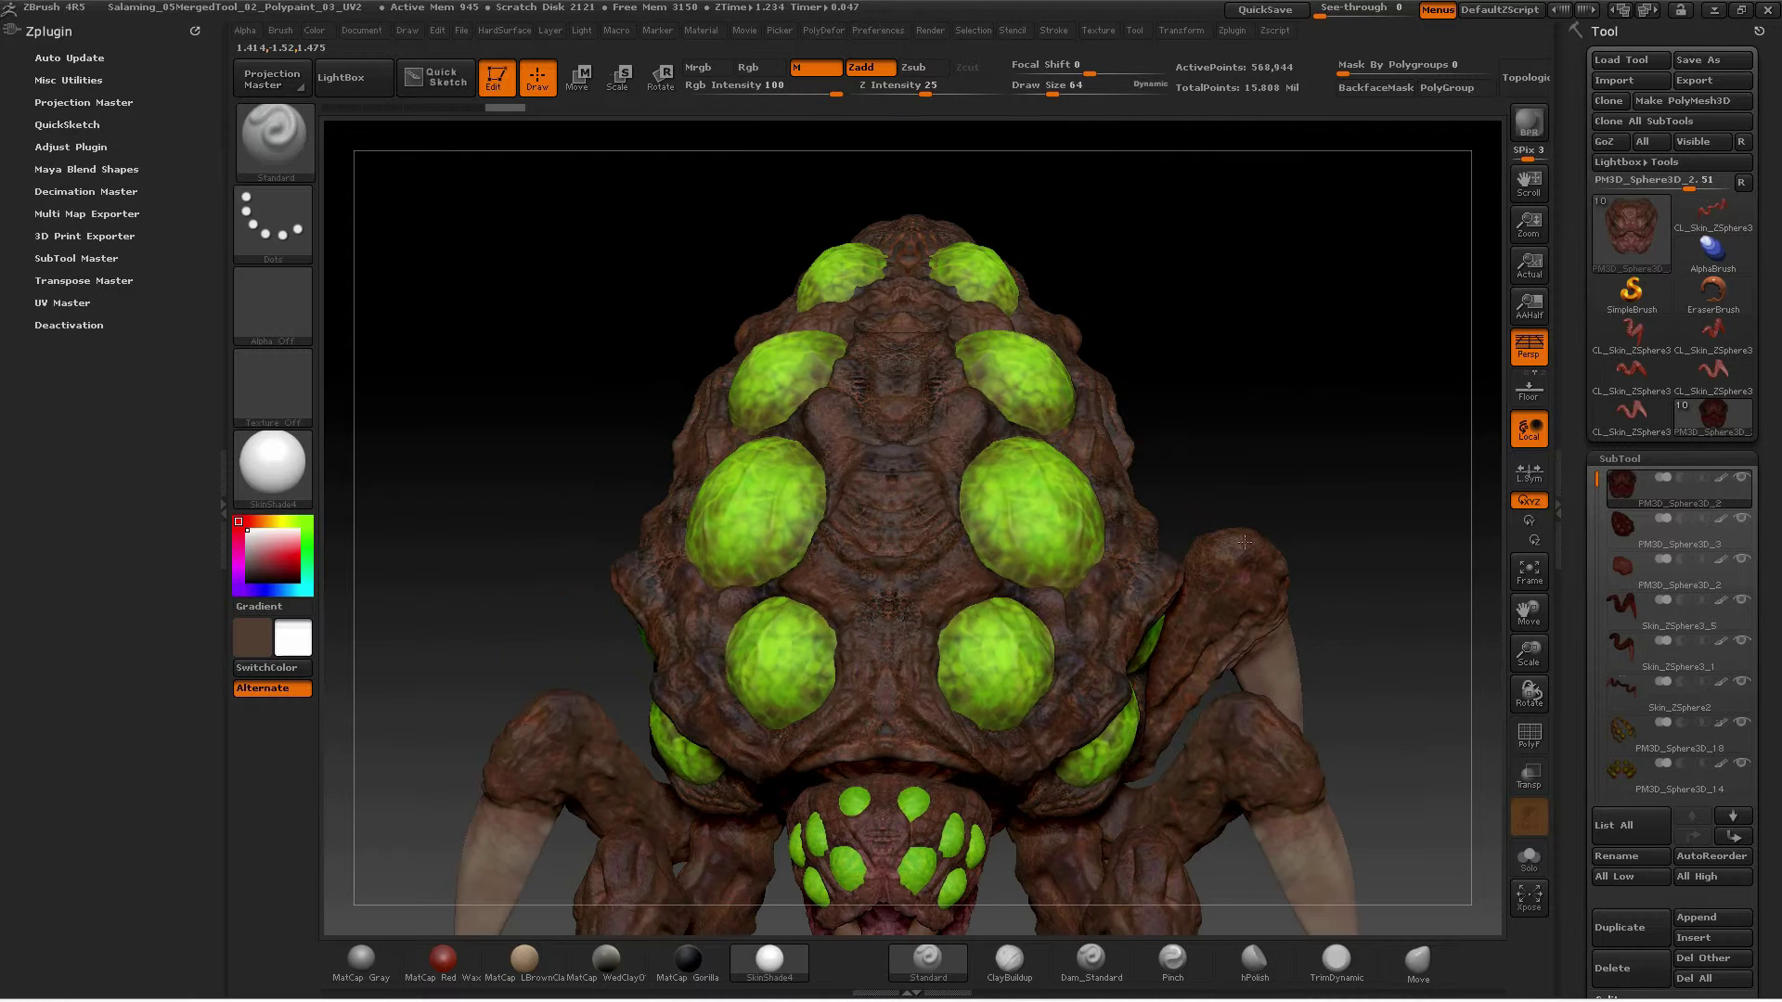
pyautogui.keyDown('alt'); pyautogui.click(967, 630); pyautogui.keyUp('alt')
# Solo the PM3D_Sphere3D_3 body subtool and step it down to subdivision level 1
pyautogui.hotkey('ctrl', 'alt', 's')
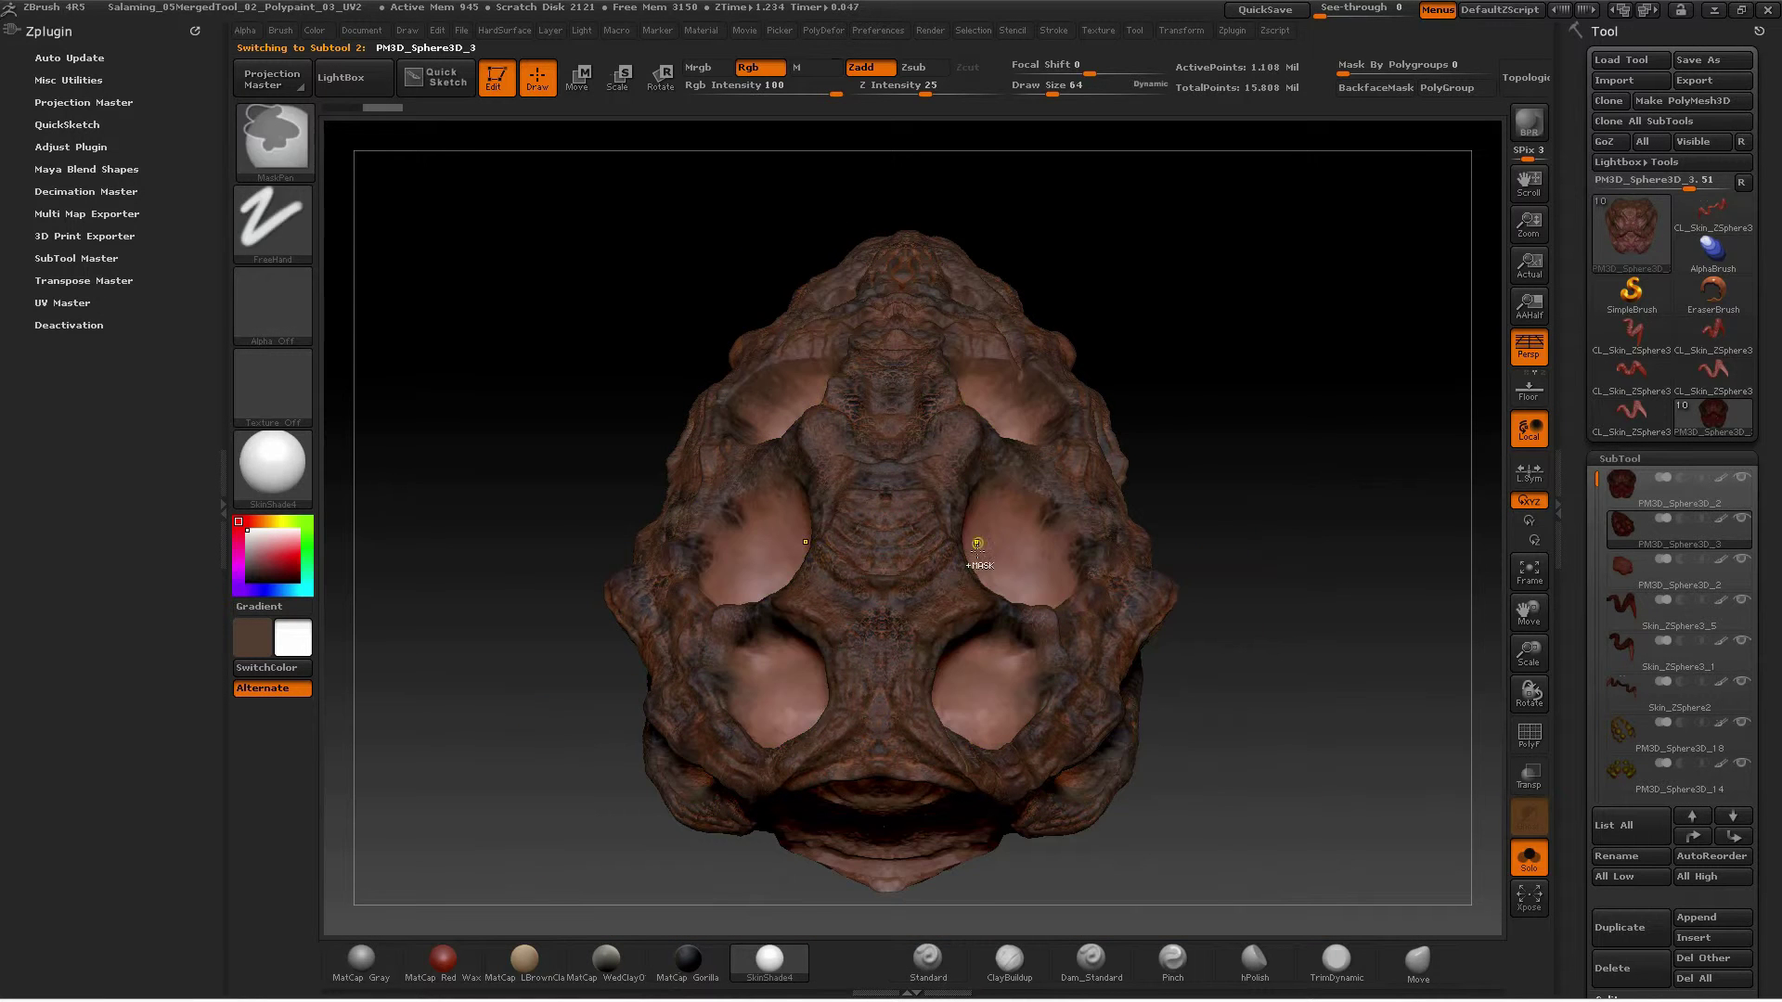
pyautogui.moveTo(1485, 417); pyautogui.dragTo(1492, 345)
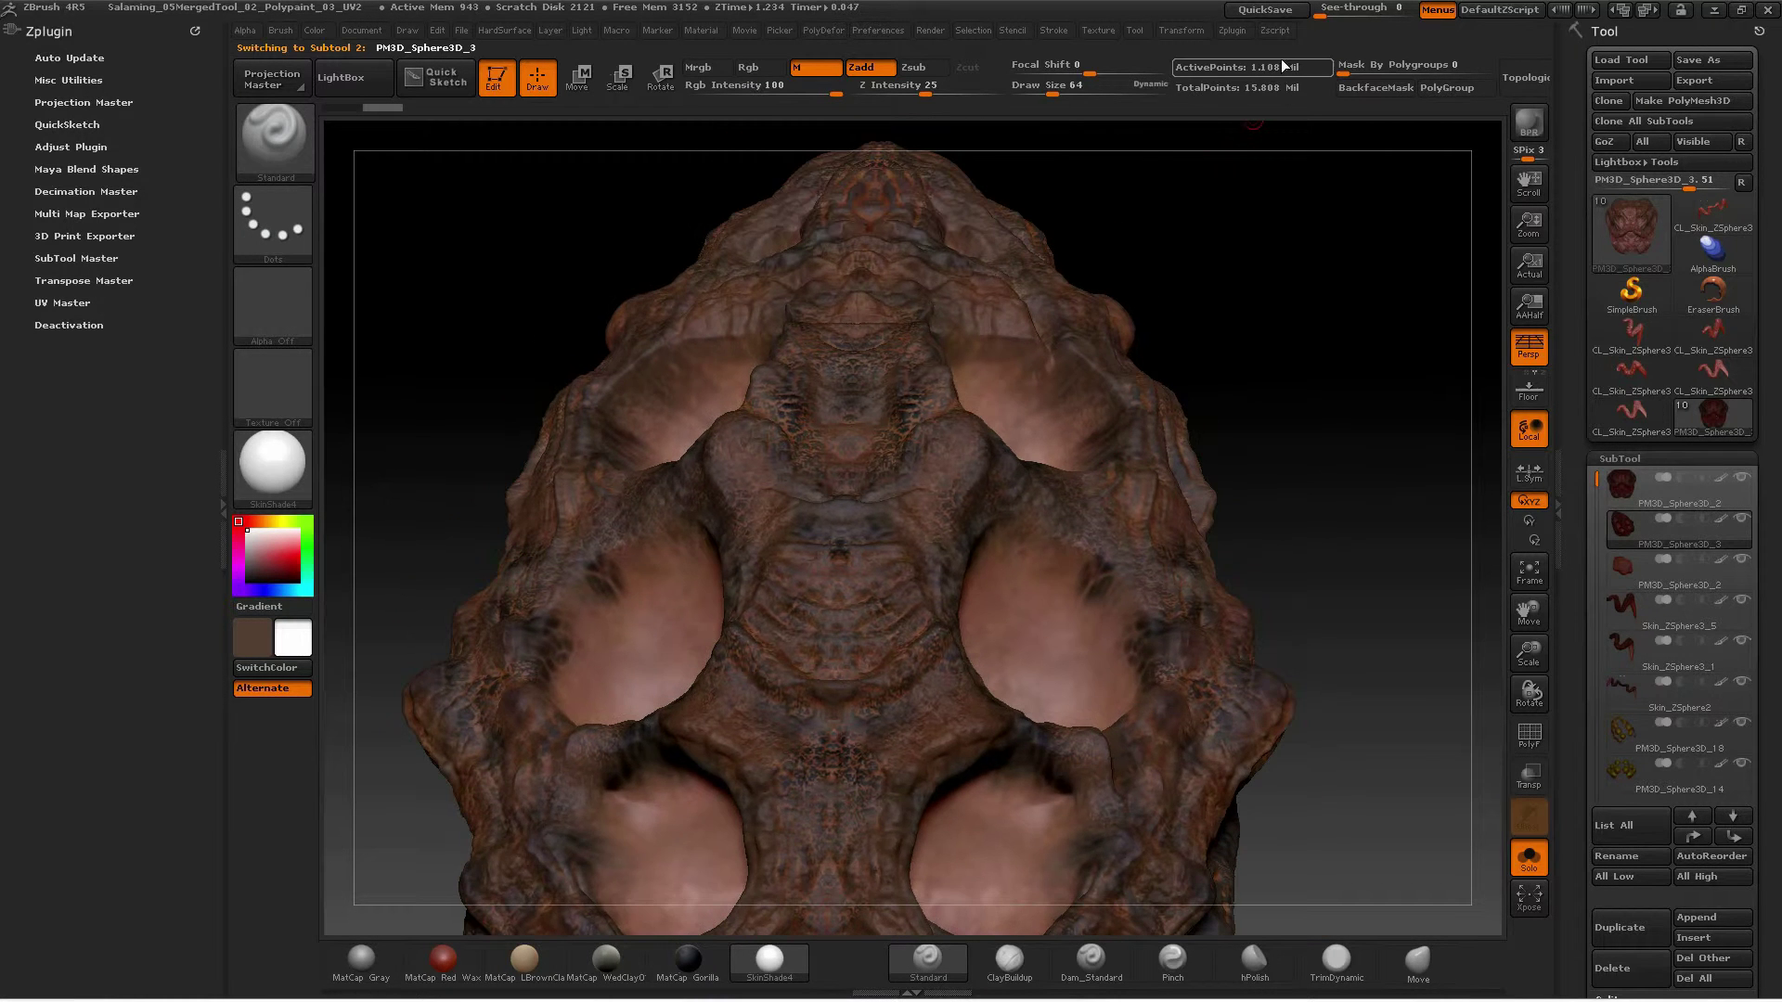
pyautogui.moveTo(1589, 519)
pyautogui.mouseDown()
pyautogui.moveTo(1589, 733)
pyautogui.moveTo(1567, 517)
pyautogui.mouseUp()
pyautogui.moveTo(1571, 581); pyautogui.dragTo(1587, 705)
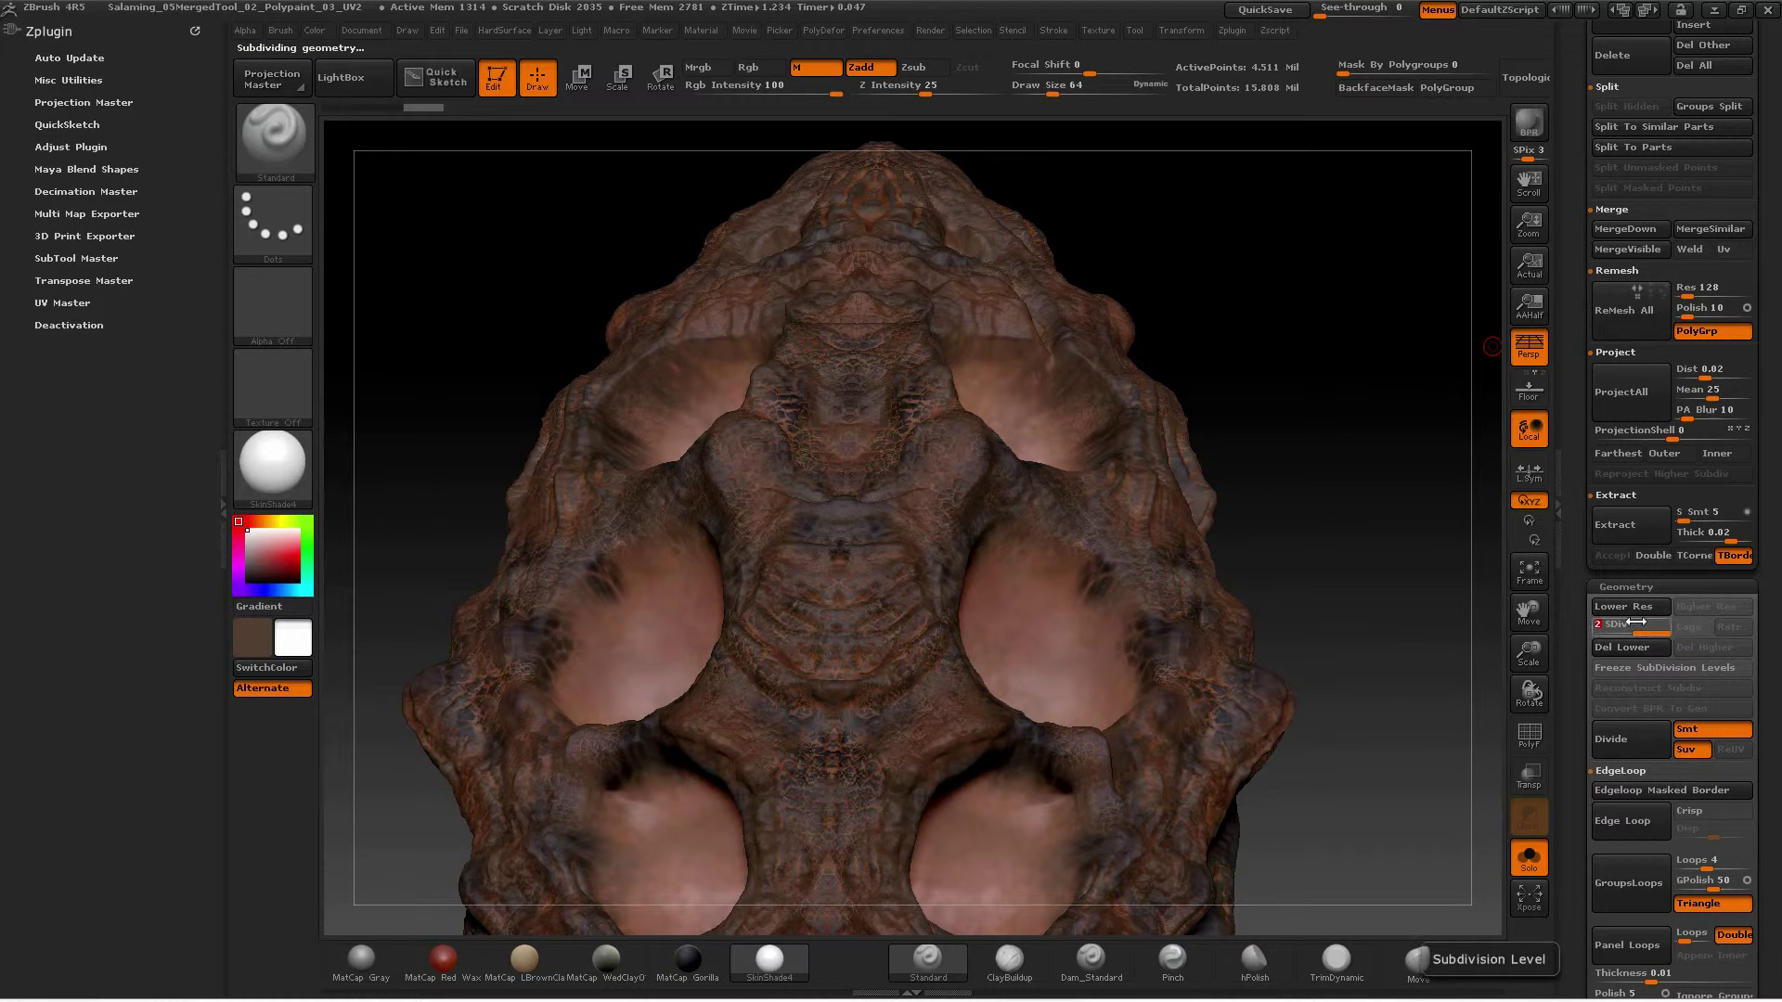
pyautogui.hotkey('shift', 'd')
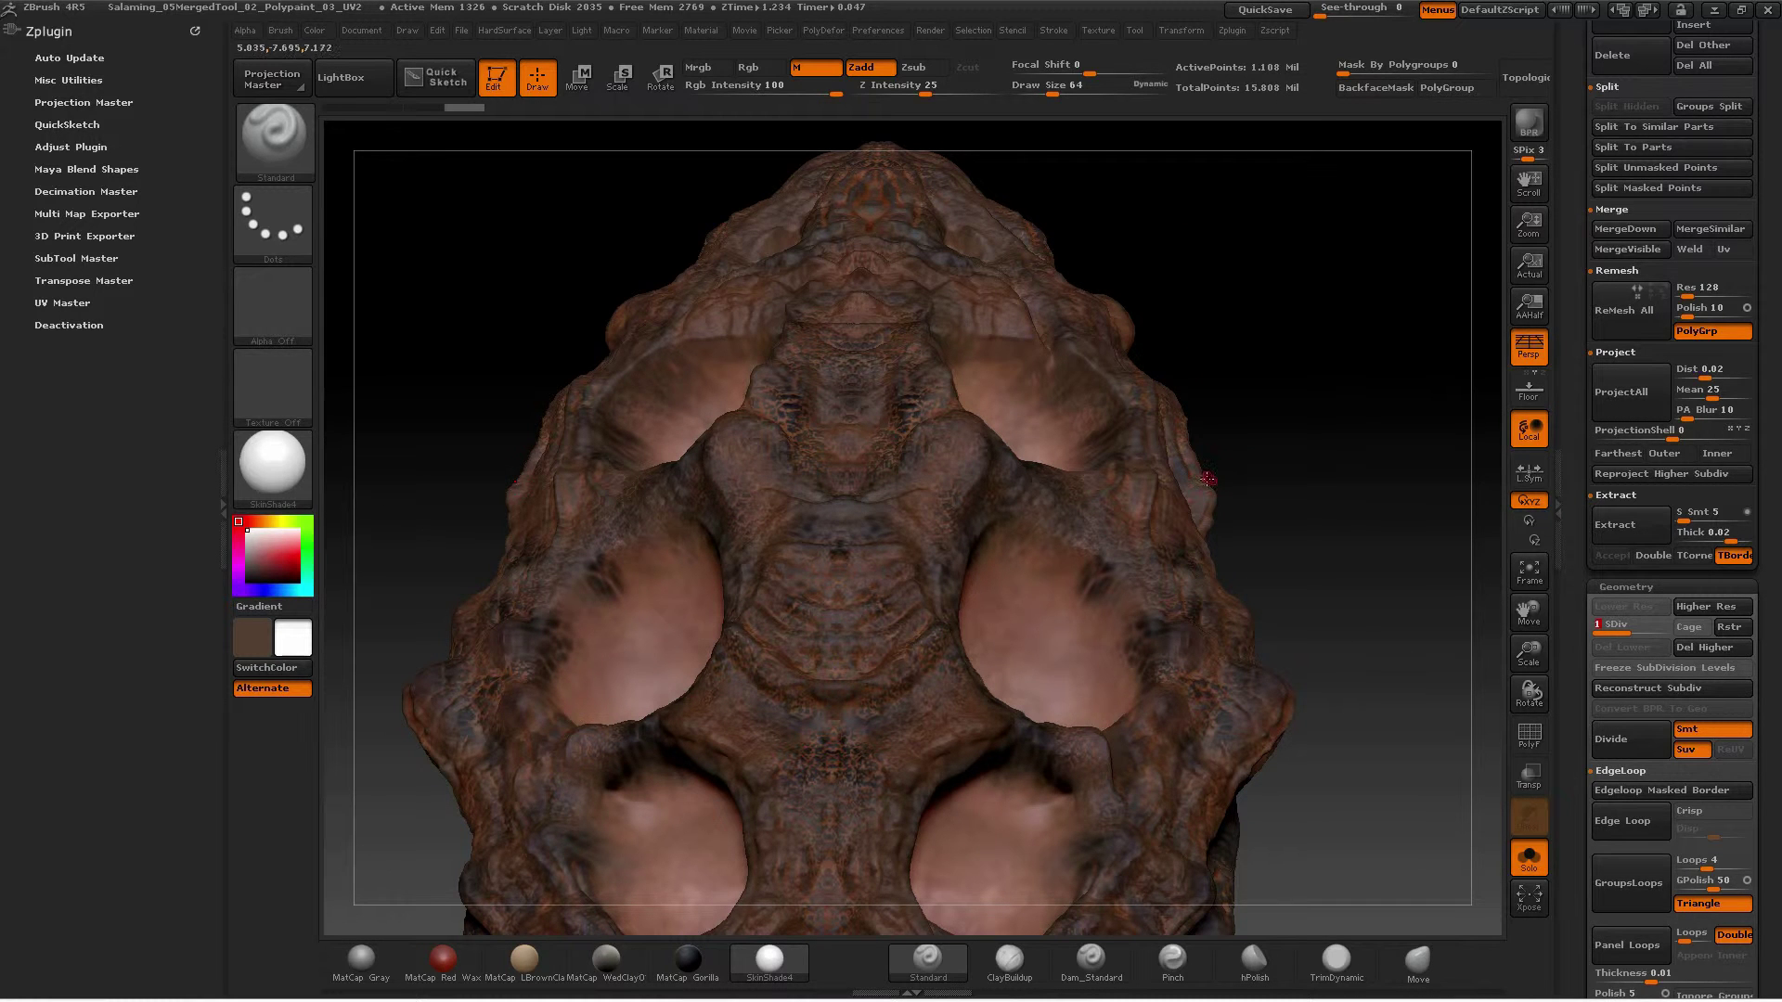
pyautogui.moveTo(1176, 495)
pyautogui.mouseDown()
pyautogui.moveTo(1234, 427)
pyautogui.moveTo(1113, 668)
pyautogui.moveTo(1053, 477)
pyautogui.mouseUp()
# Turn on PolyFrame and zoom in and out to inspect the body's level-1 wireframe
pyautogui.hotkey('shift', 'f')
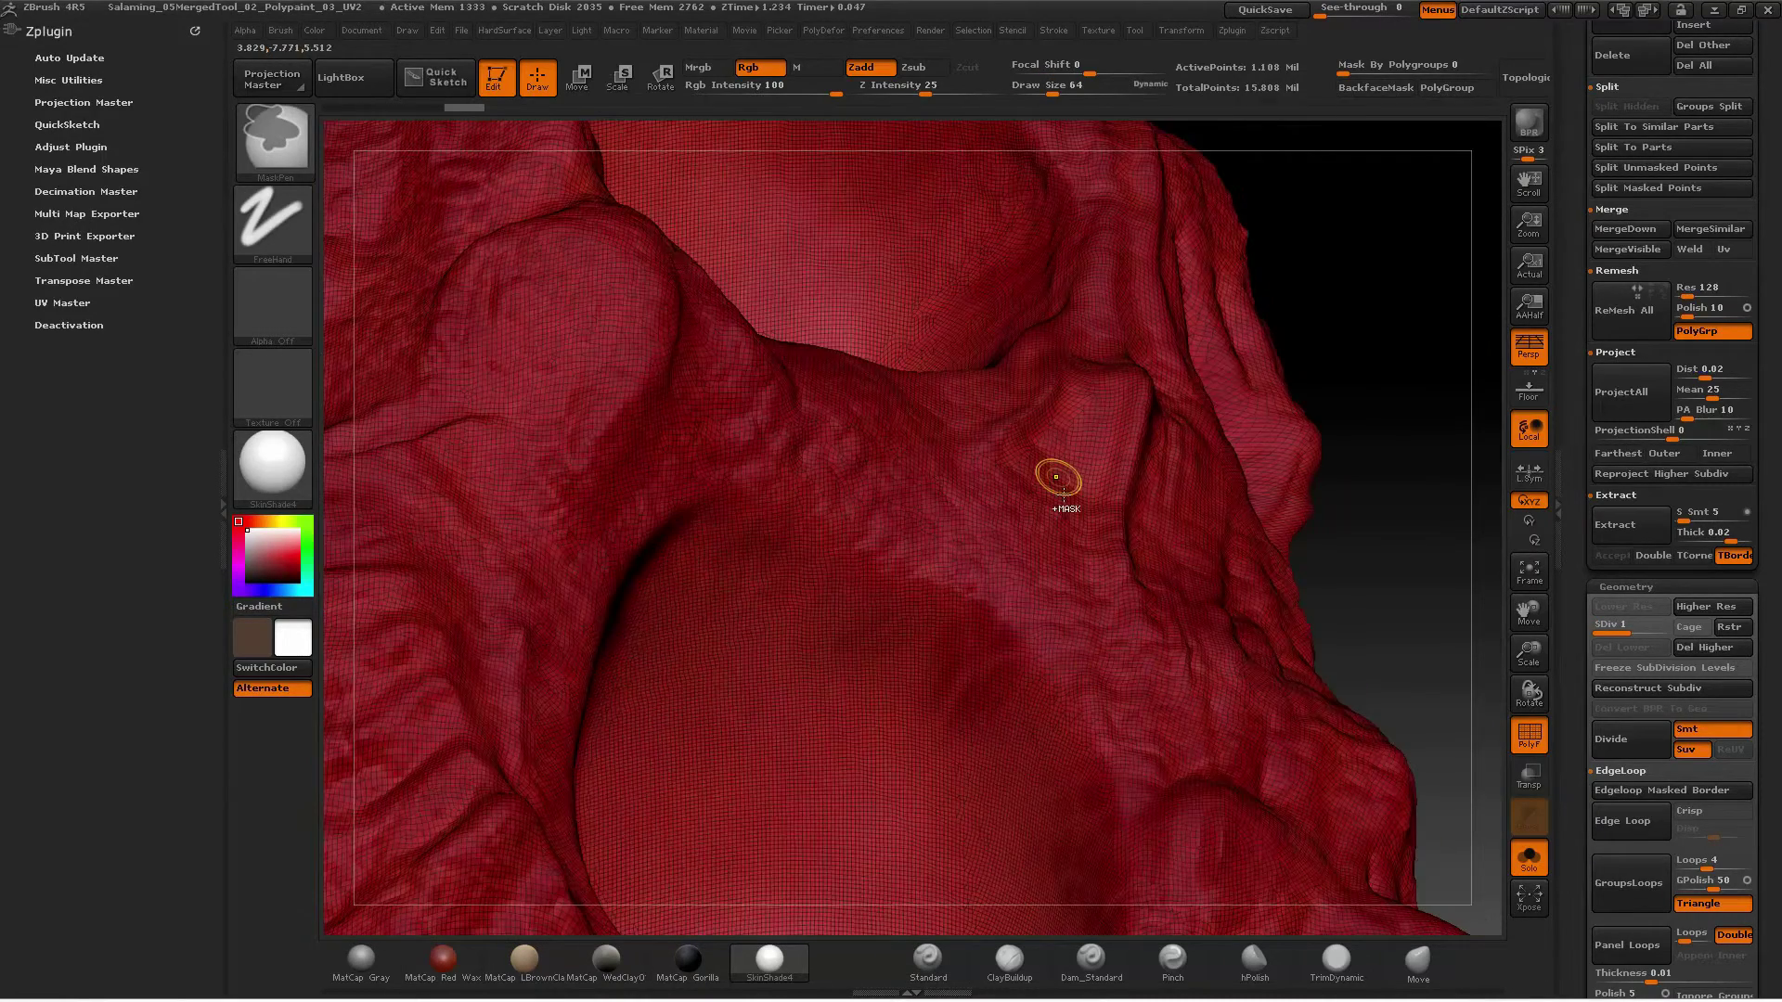
pyautogui.keyDown('ctrl'); pyautogui.moveTo(1074, 553); pyautogui.dragTo(1076, 492); pyautogui.keyUp('ctrl')
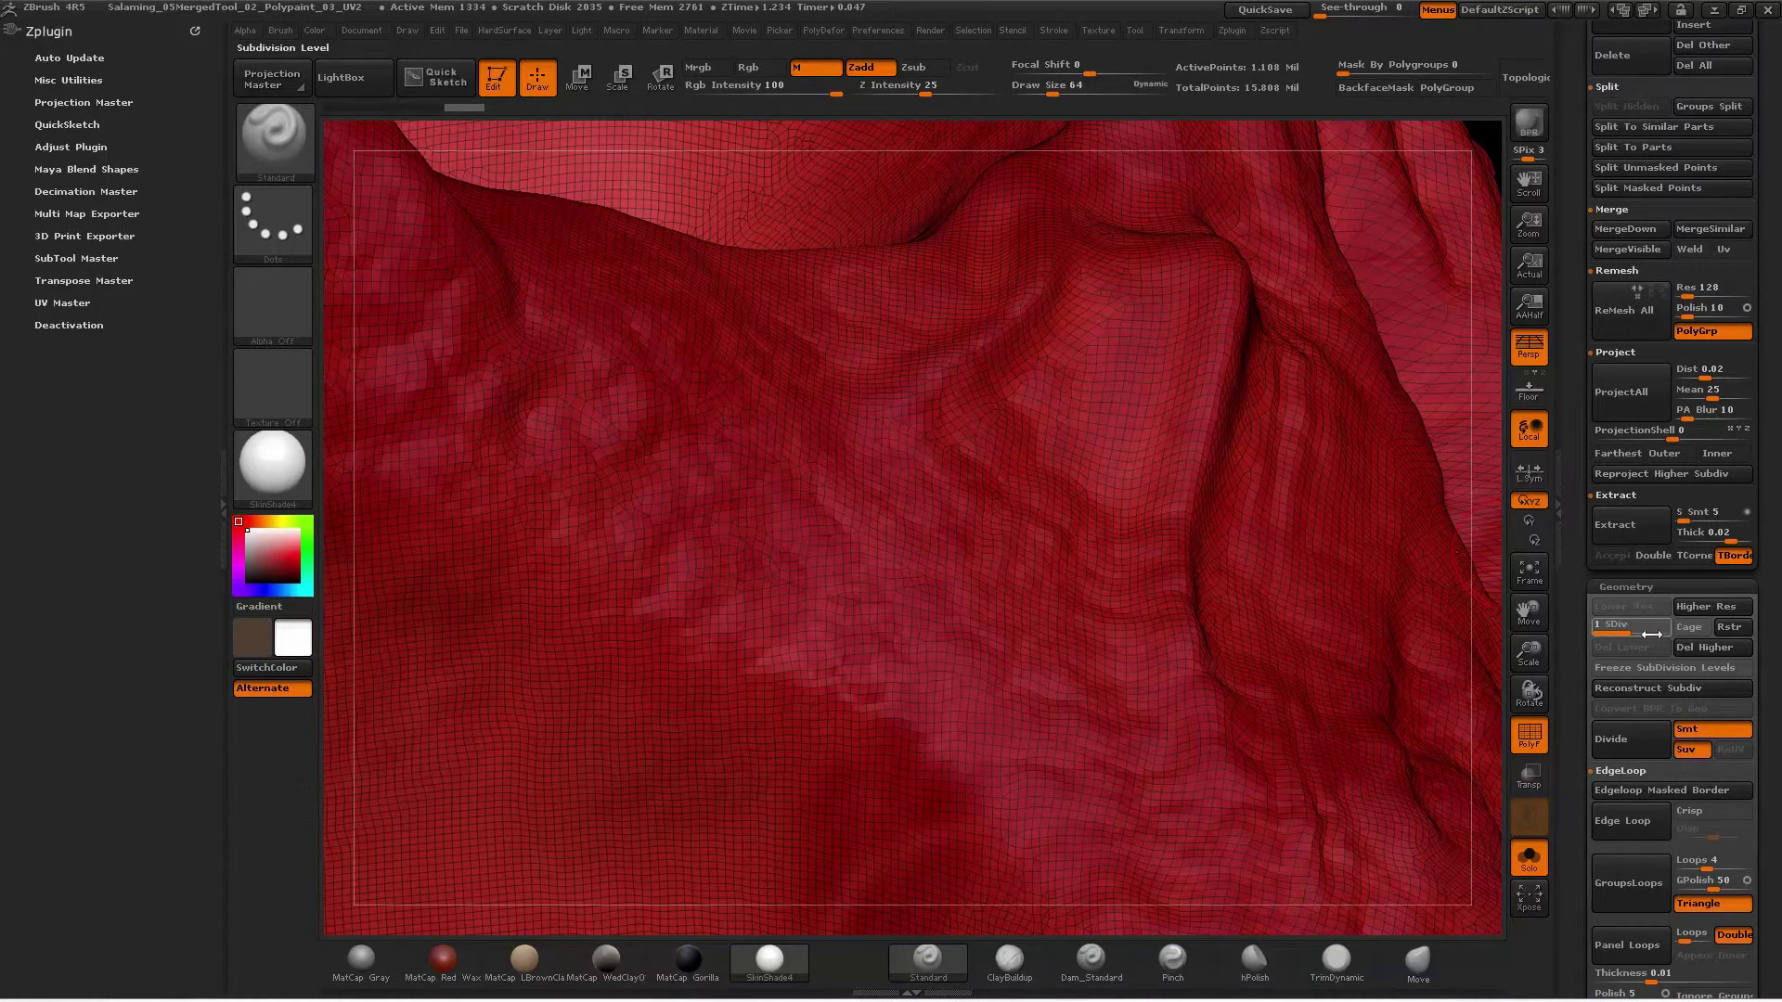
pyautogui.press('ctrl')
pyautogui.keyDown('alt'); pyautogui.moveTo(1101, 745); pyautogui.dragTo(767, 508); pyautogui.keyUp('alt')
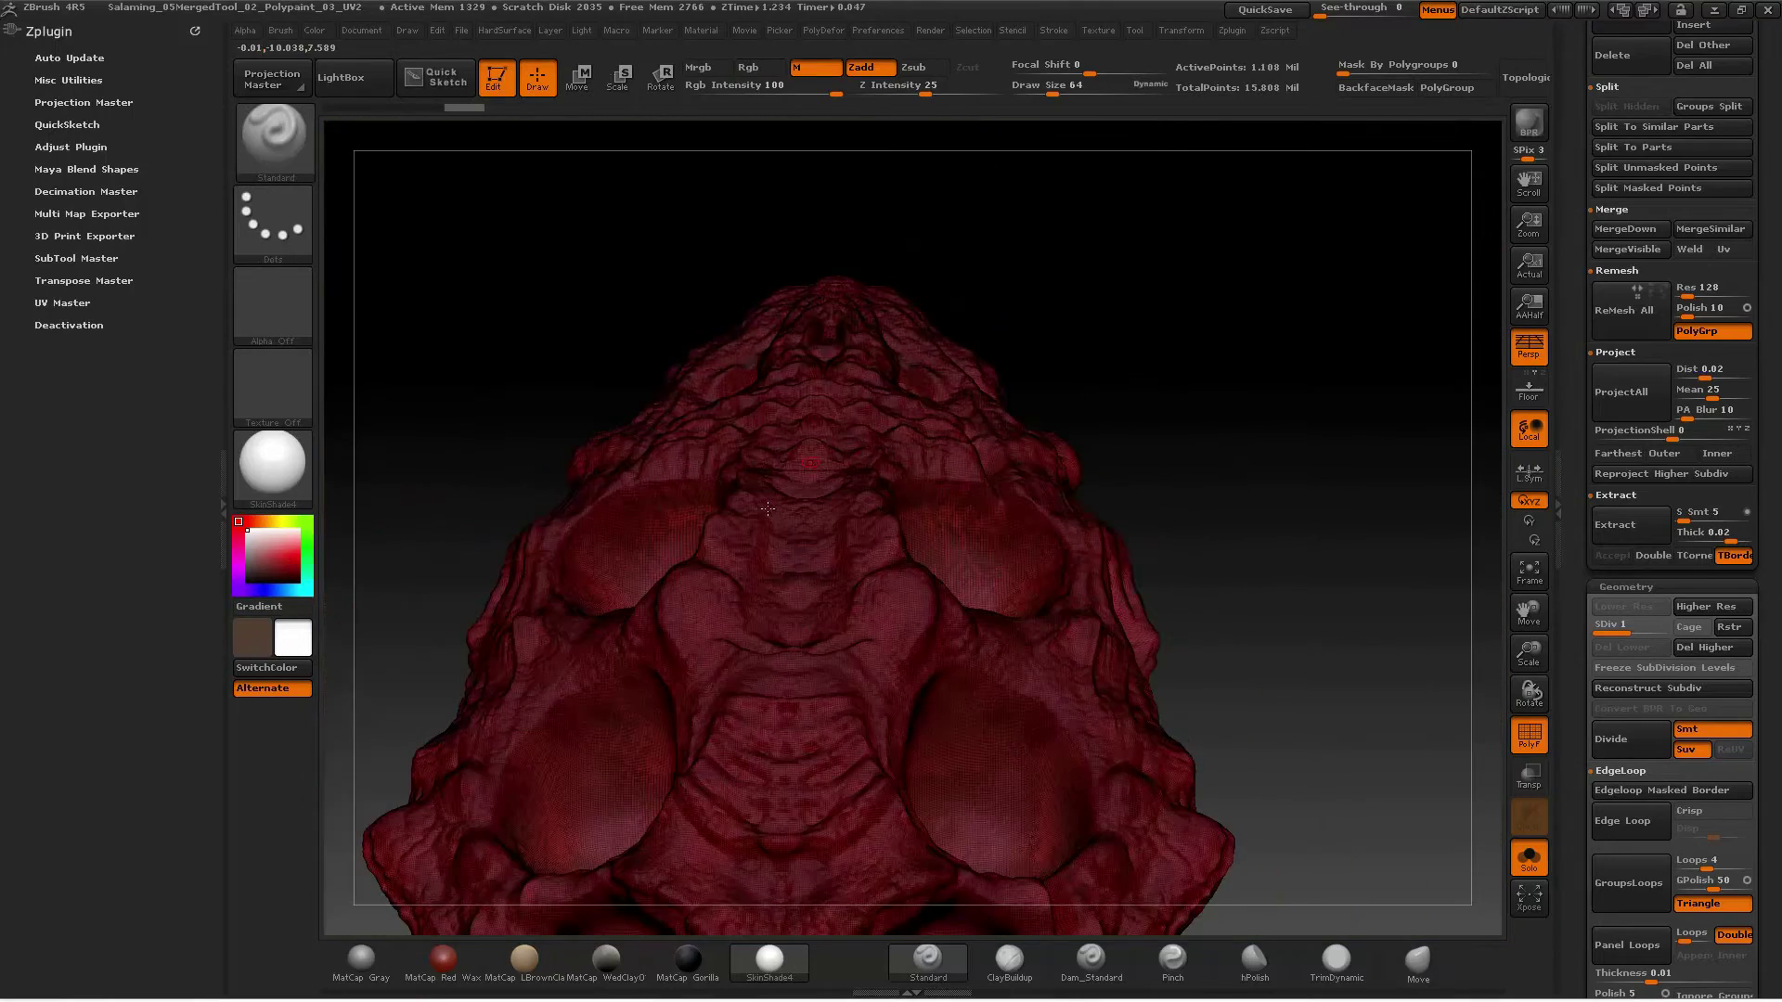
pyautogui.moveTo(1064, 747); pyautogui.dragTo(1307, 555)
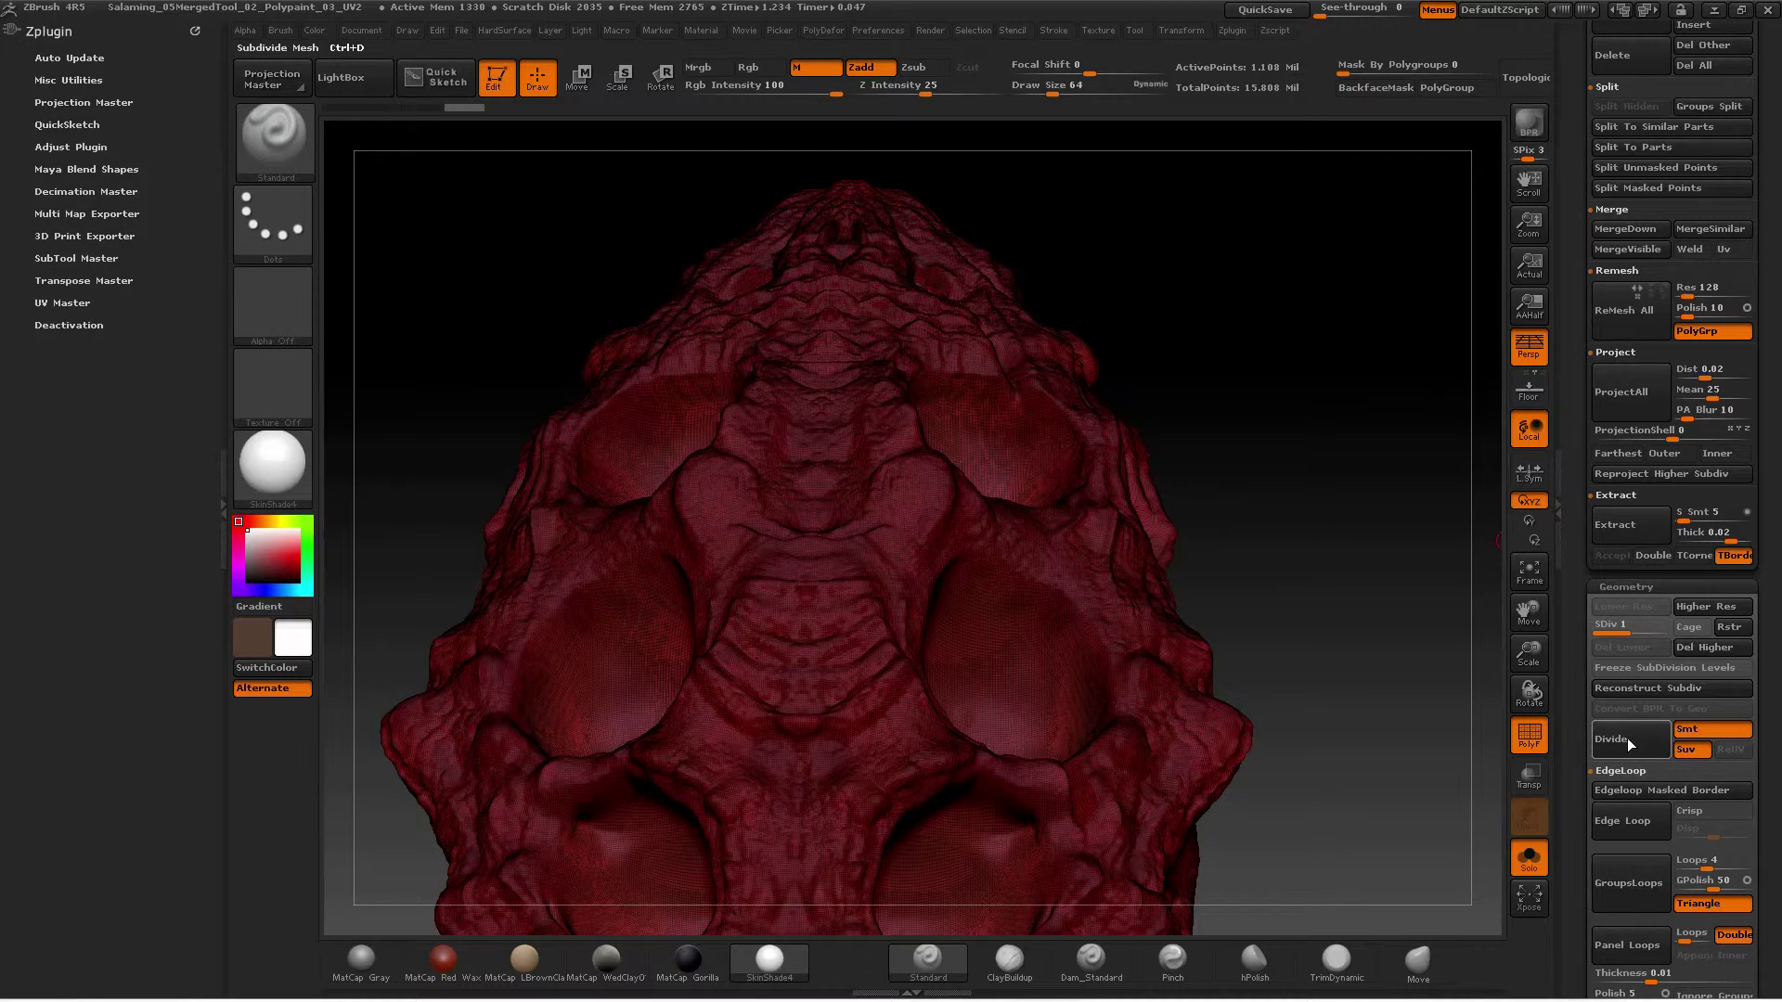
pyautogui.moveTo(1569, 631); pyautogui.dragTo(1583, 736)
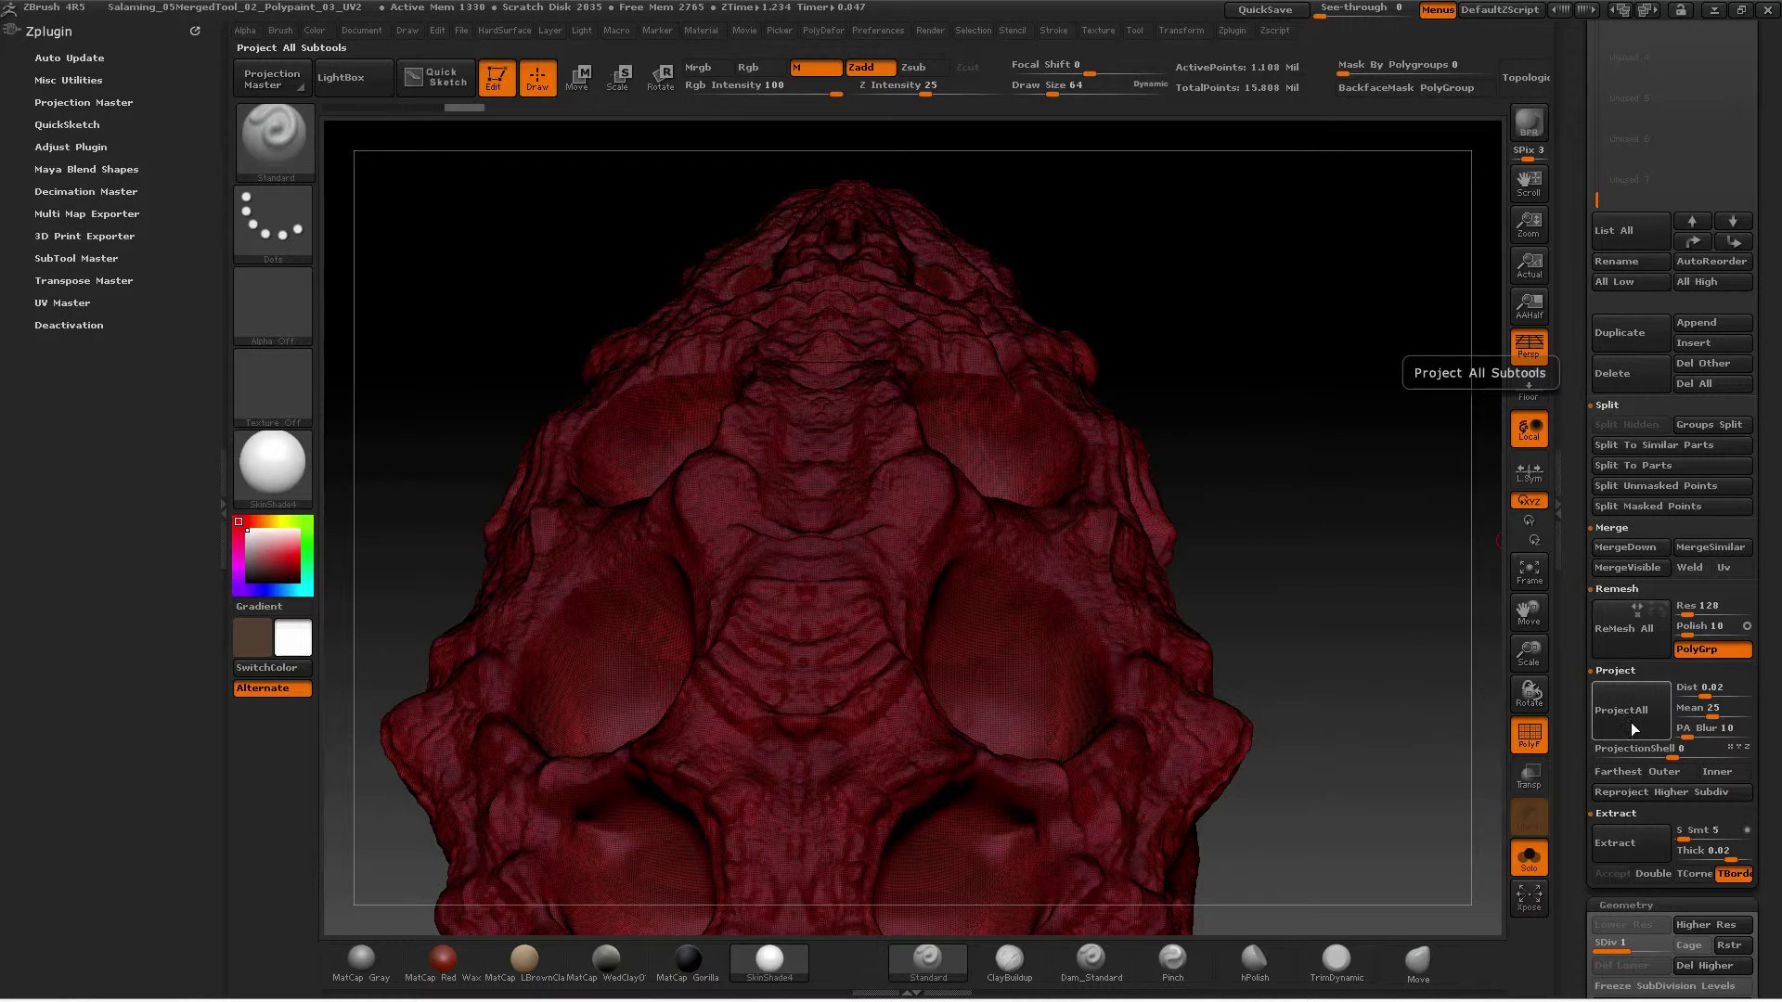
# Orbit the head, then hold Ctrl+Shift to show the clip, select and slice brushes
pyautogui.scroll(-10, 1630, 627)
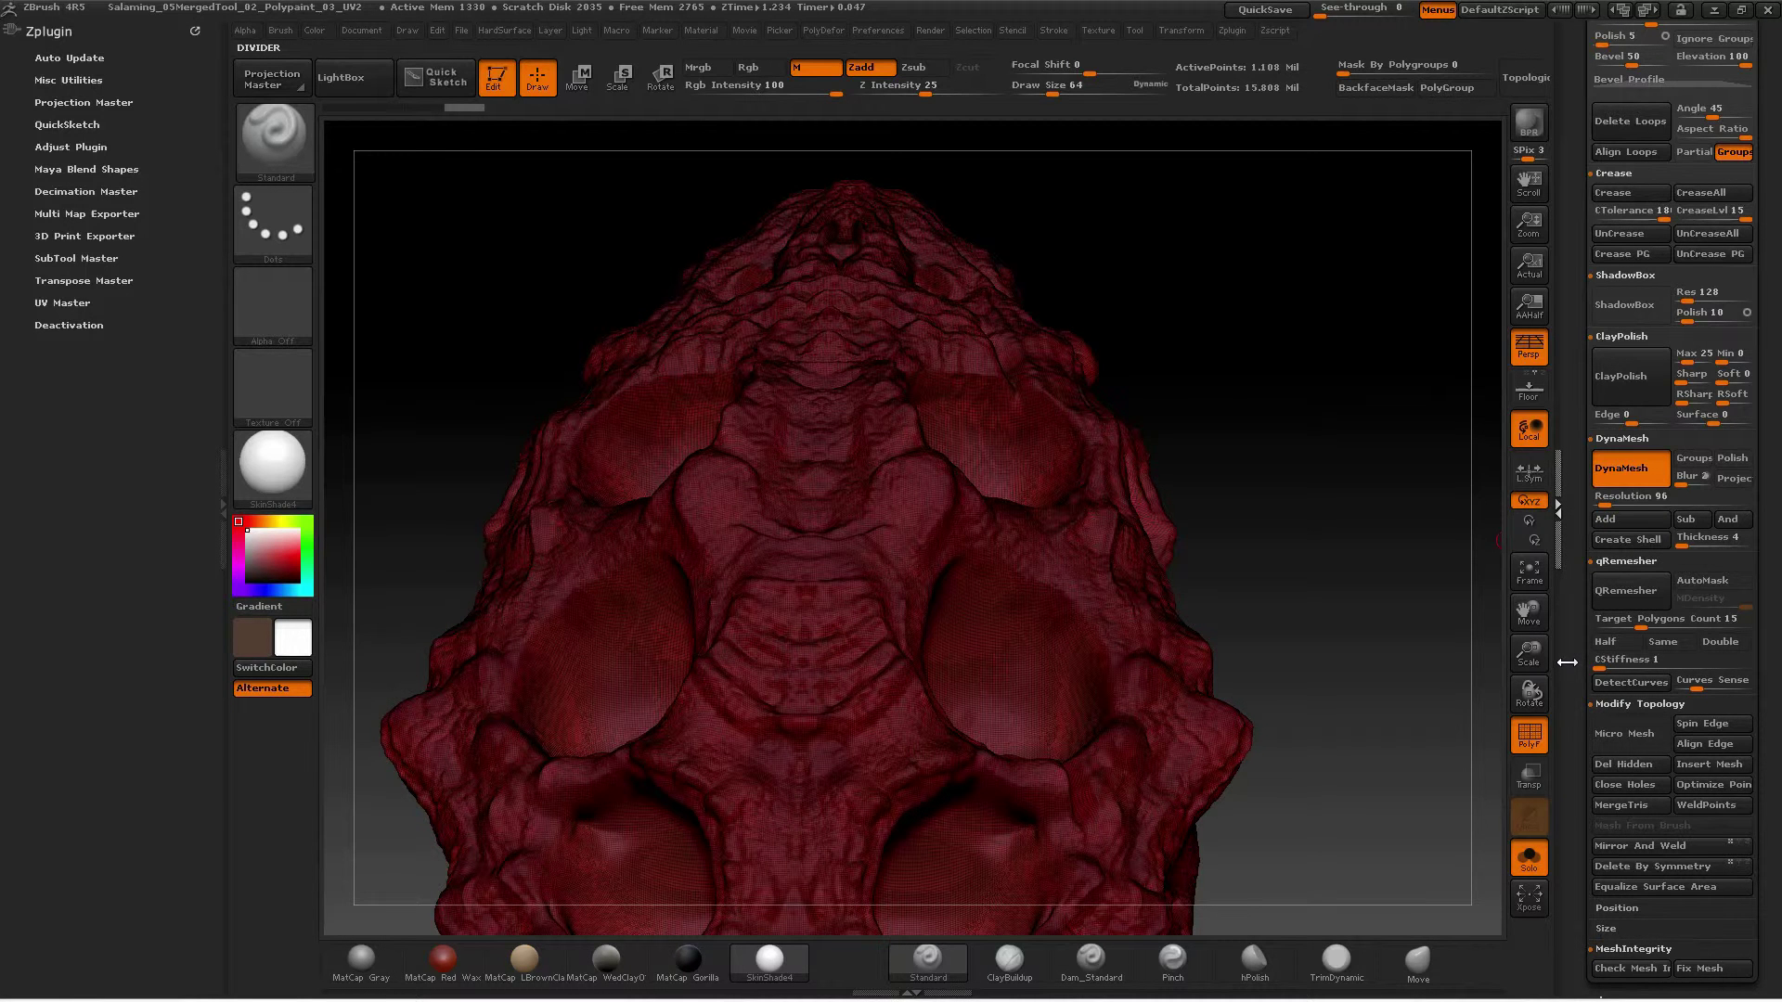
pyautogui.click(1566, 647)
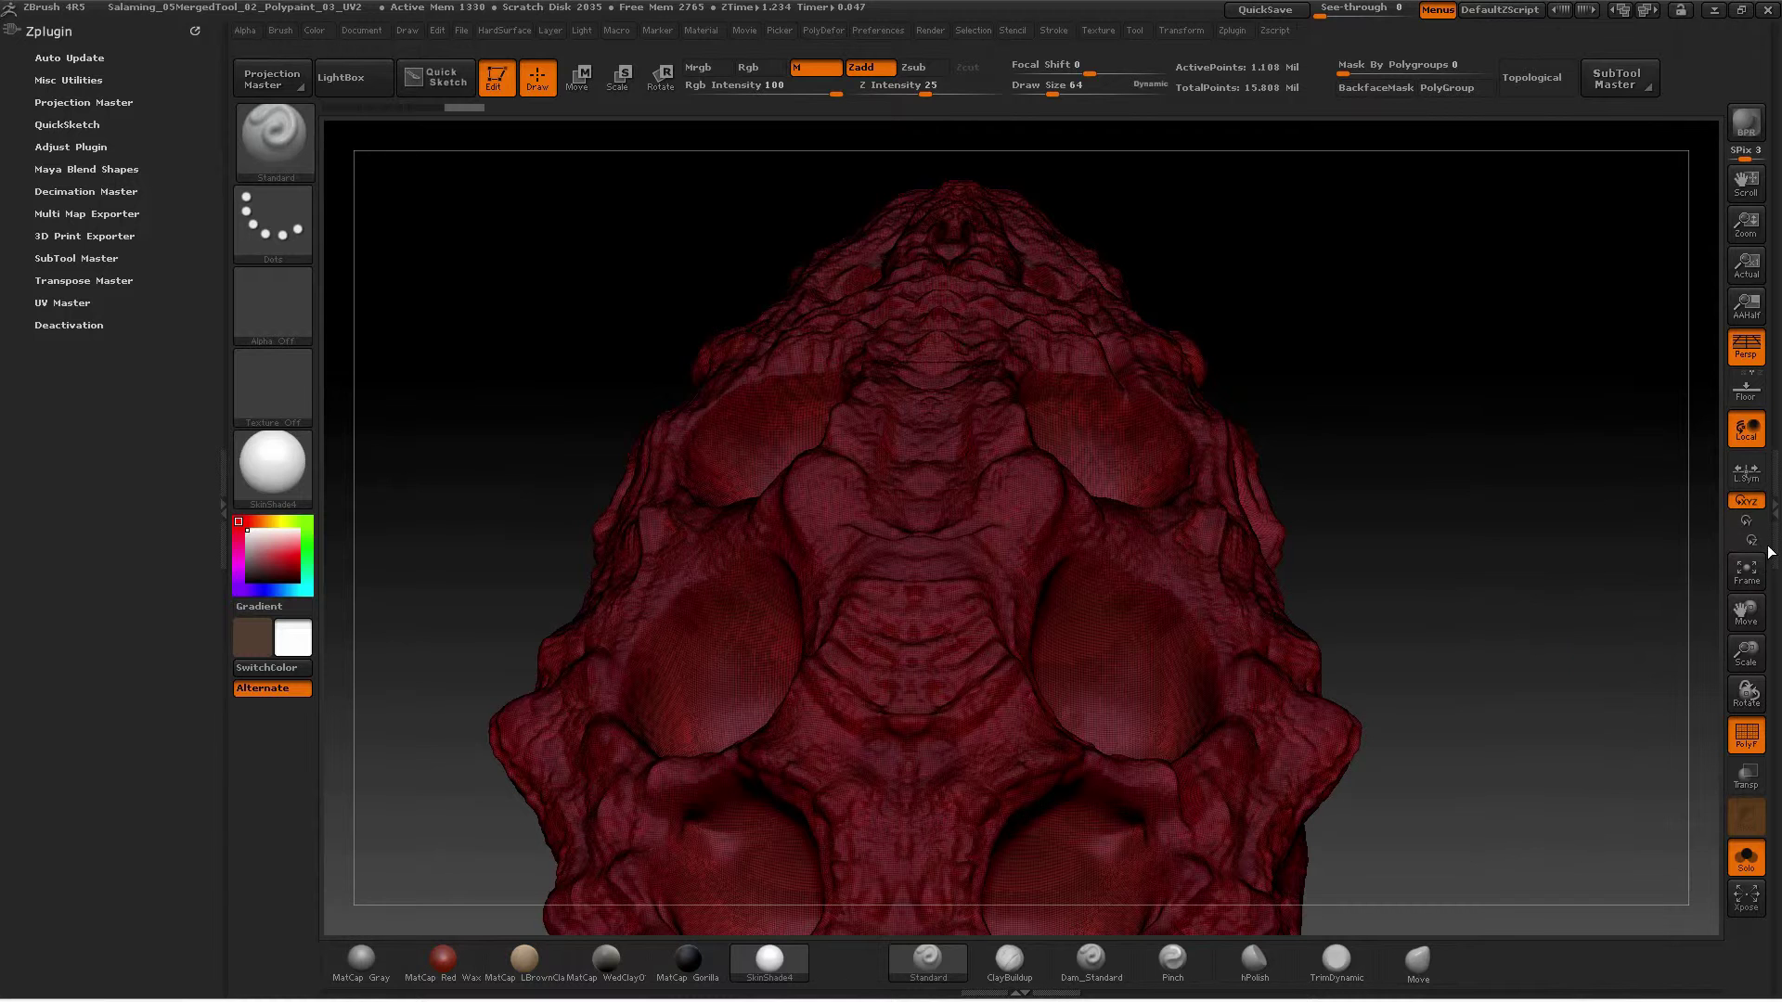
pyautogui.click(1768, 556)
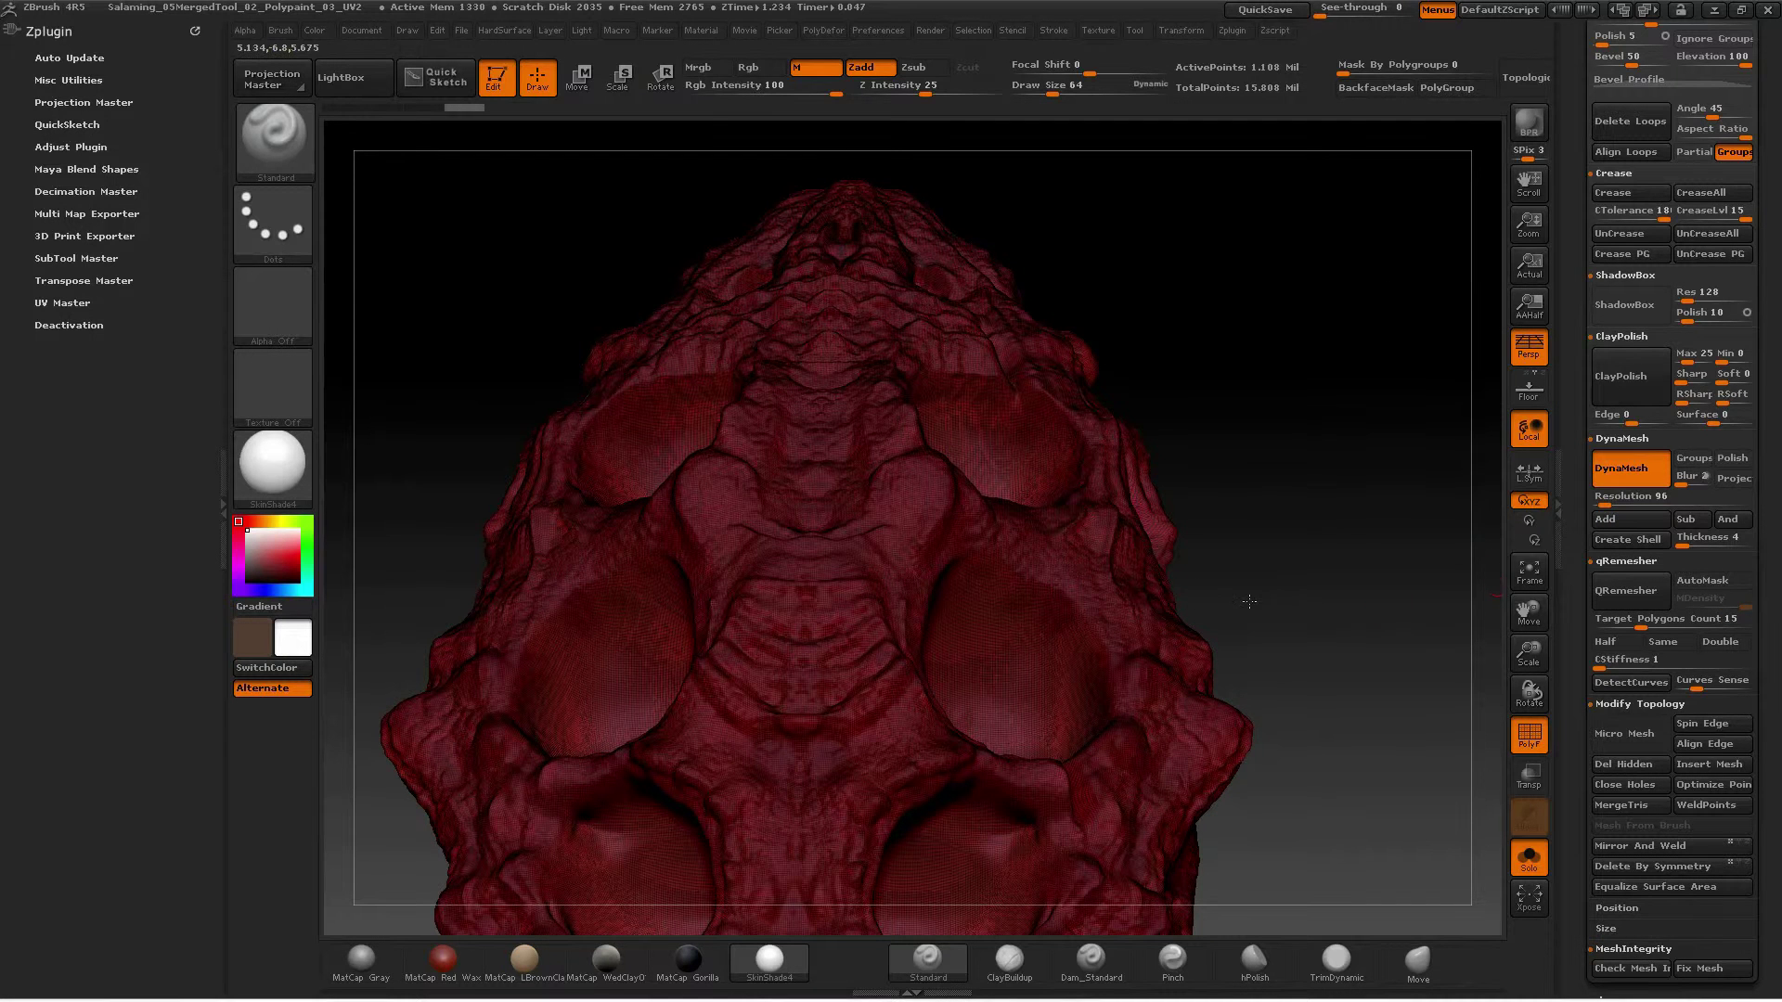
pyautogui.moveTo(1249, 601); pyautogui.dragTo(1138, 707)
pyautogui.press('ctrl')
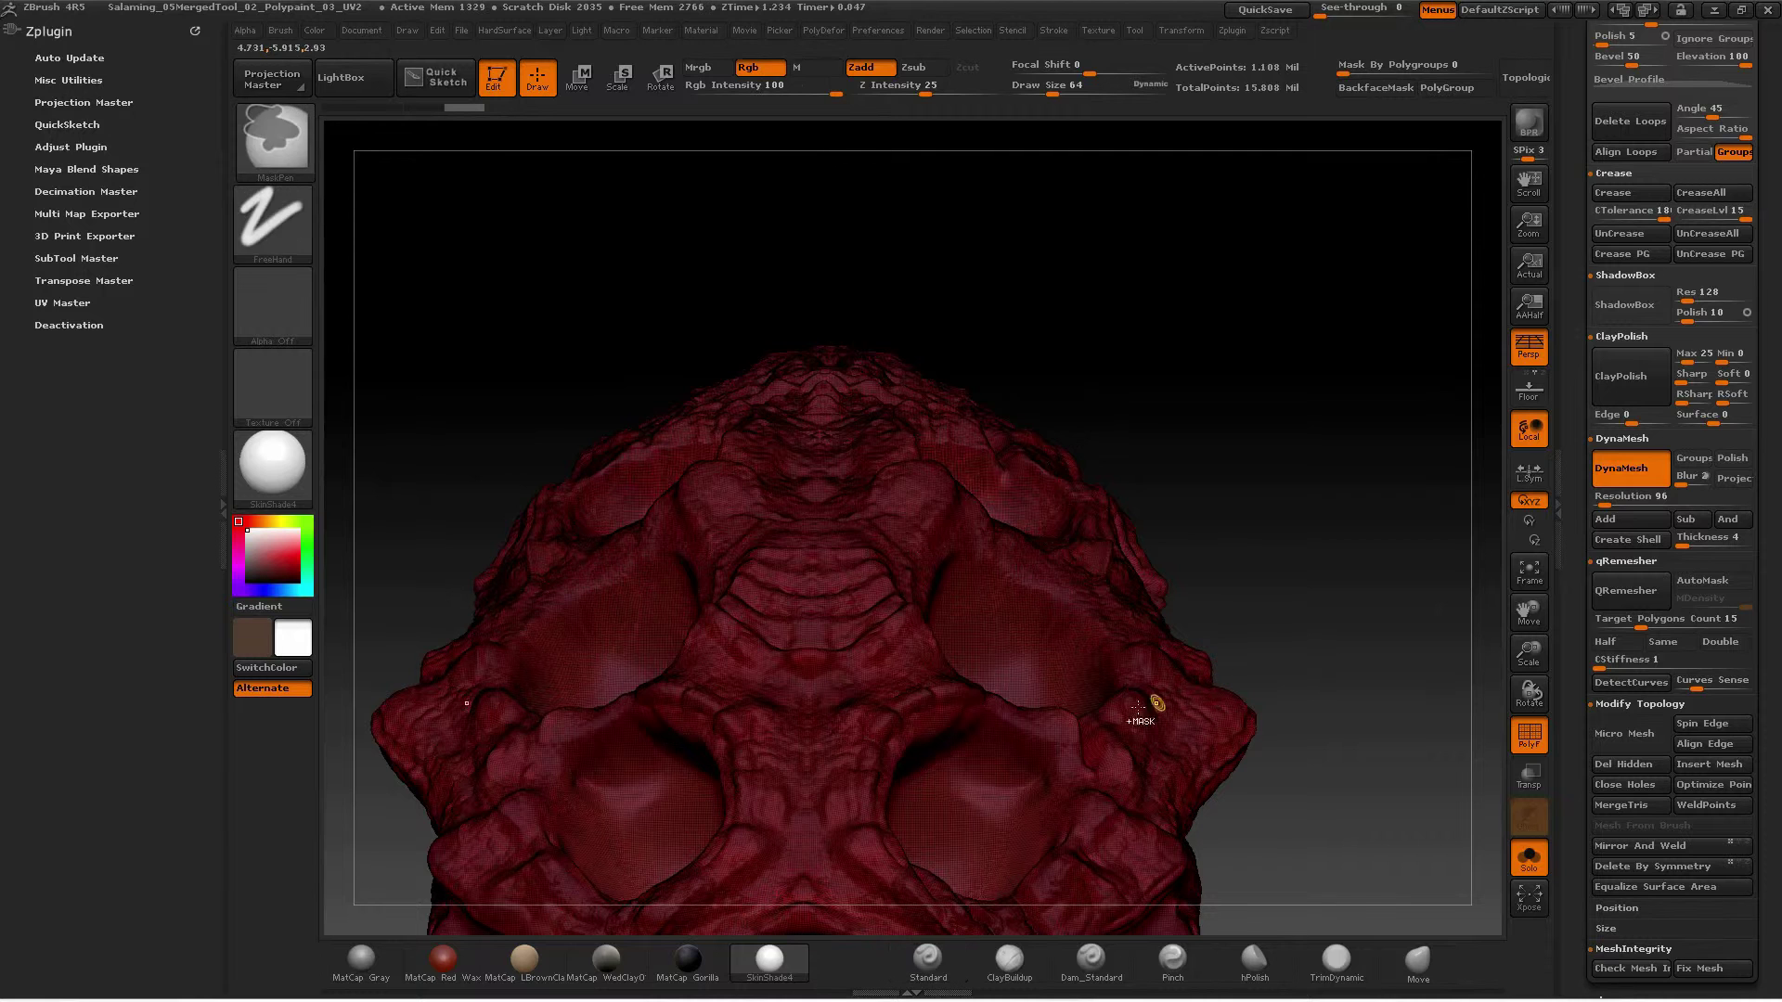
pyautogui.moveTo(967, 696)
pyautogui.mouseDown()
pyautogui.moveTo(1009, 575)
pyautogui.moveTo(966, 616)
pyautogui.mouseUp()
pyautogui.press('ctrl')
pyautogui.moveTo(932, 707)
pyautogui.mouseDown()
pyautogui.moveTo(997, 772)
pyautogui.moveTo(1021, 649)
pyautogui.moveTo(1145, 579)
pyautogui.moveTo(1084, 631)
pyautogui.mouseUp()
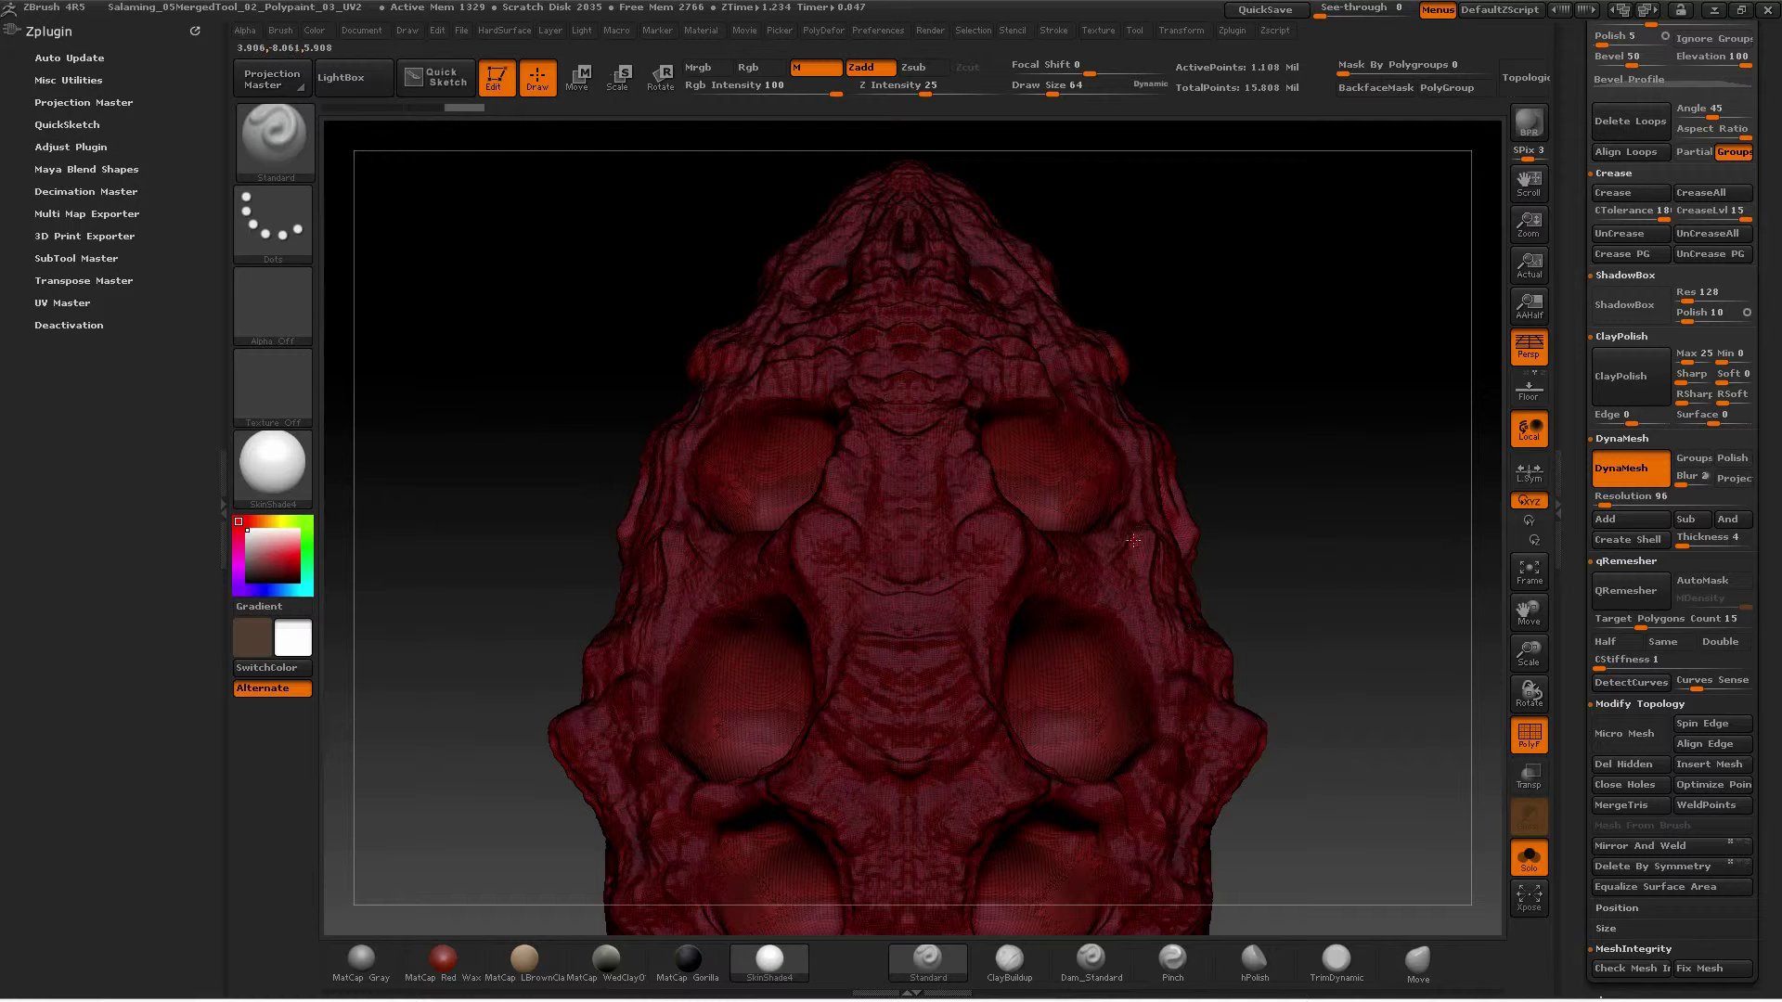
pyautogui.moveTo(1246, 481)
pyautogui.mouseDown()
pyautogui.moveTo(1244, 507)
pyautogui.moveTo(1392, 462)
pyautogui.moveTo(1259, 537)
pyautogui.moveTo(1239, 624)
pyautogui.moveTo(1216, 636)
pyautogui.mouseUp()
pyautogui.hotkey('ctrl', 'shift')
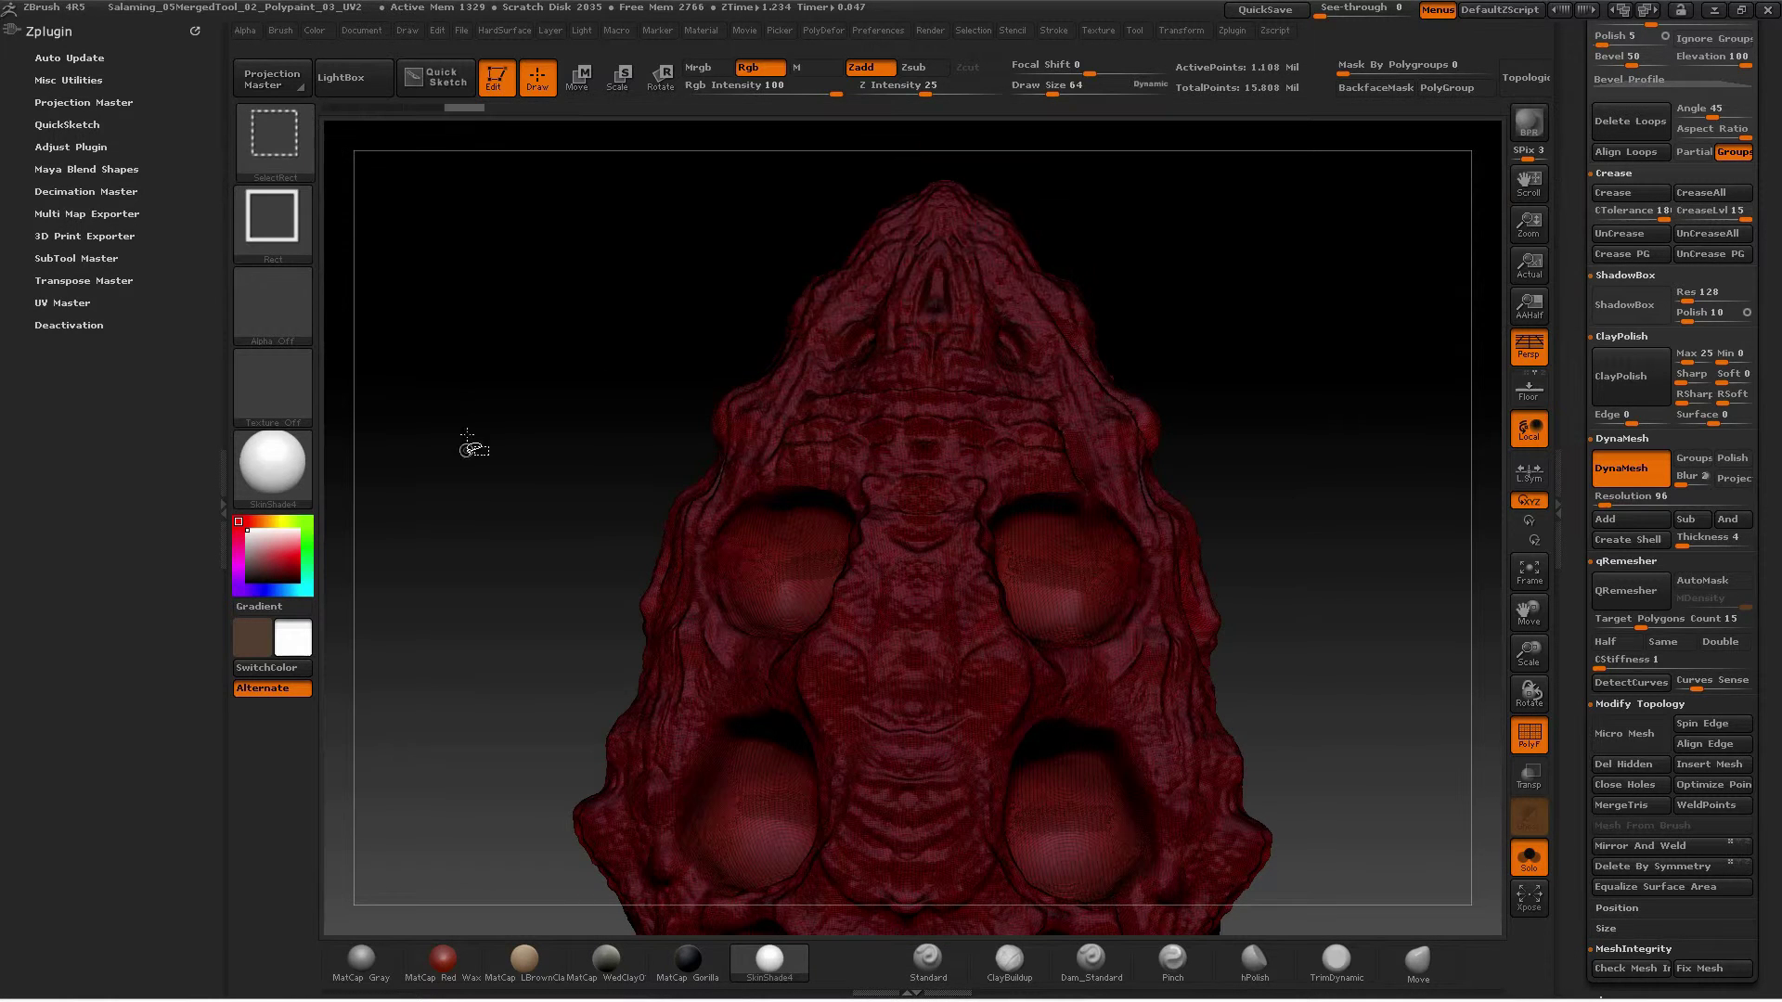
# Pick SliceCurve and slice the head horizontally so its lower half forms a new polygroup
pyautogui.click(282, 151)
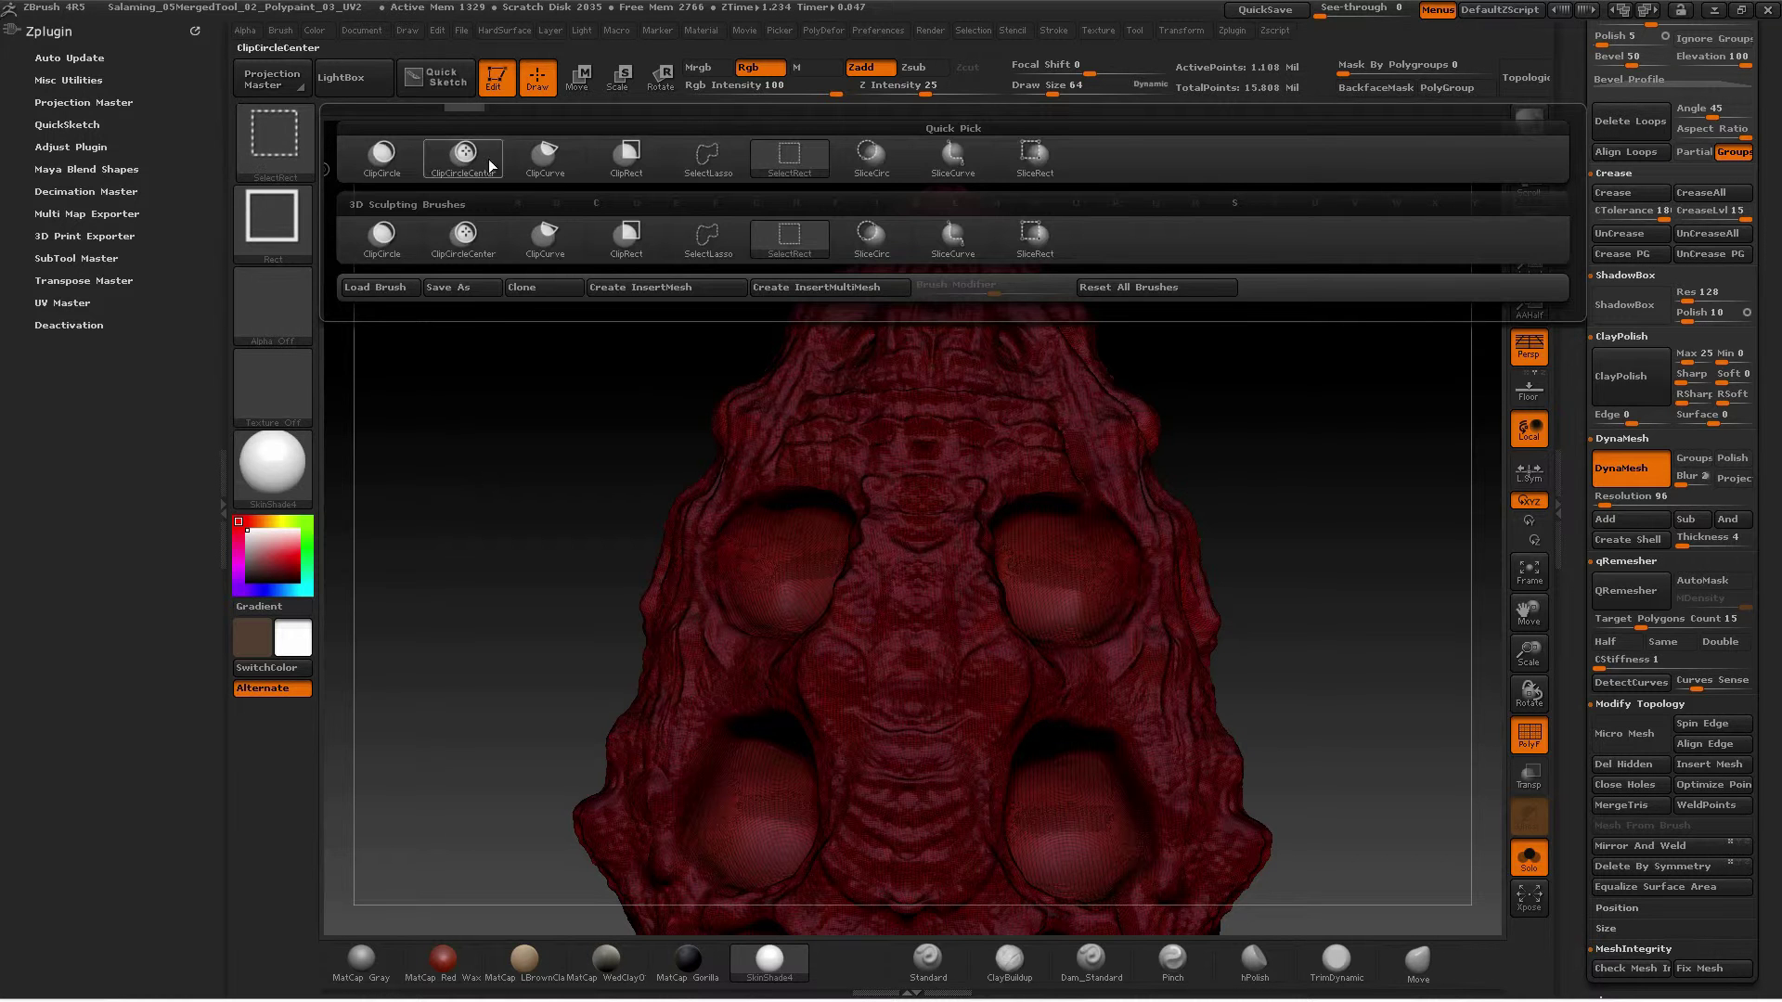
pyautogui.click(956, 169)
pyautogui.moveTo(519, 464)
pyautogui.mouseDown()
pyautogui.moveTo(673, 609)
pyautogui.moveTo(642, 580)
pyautogui.mouseUp()
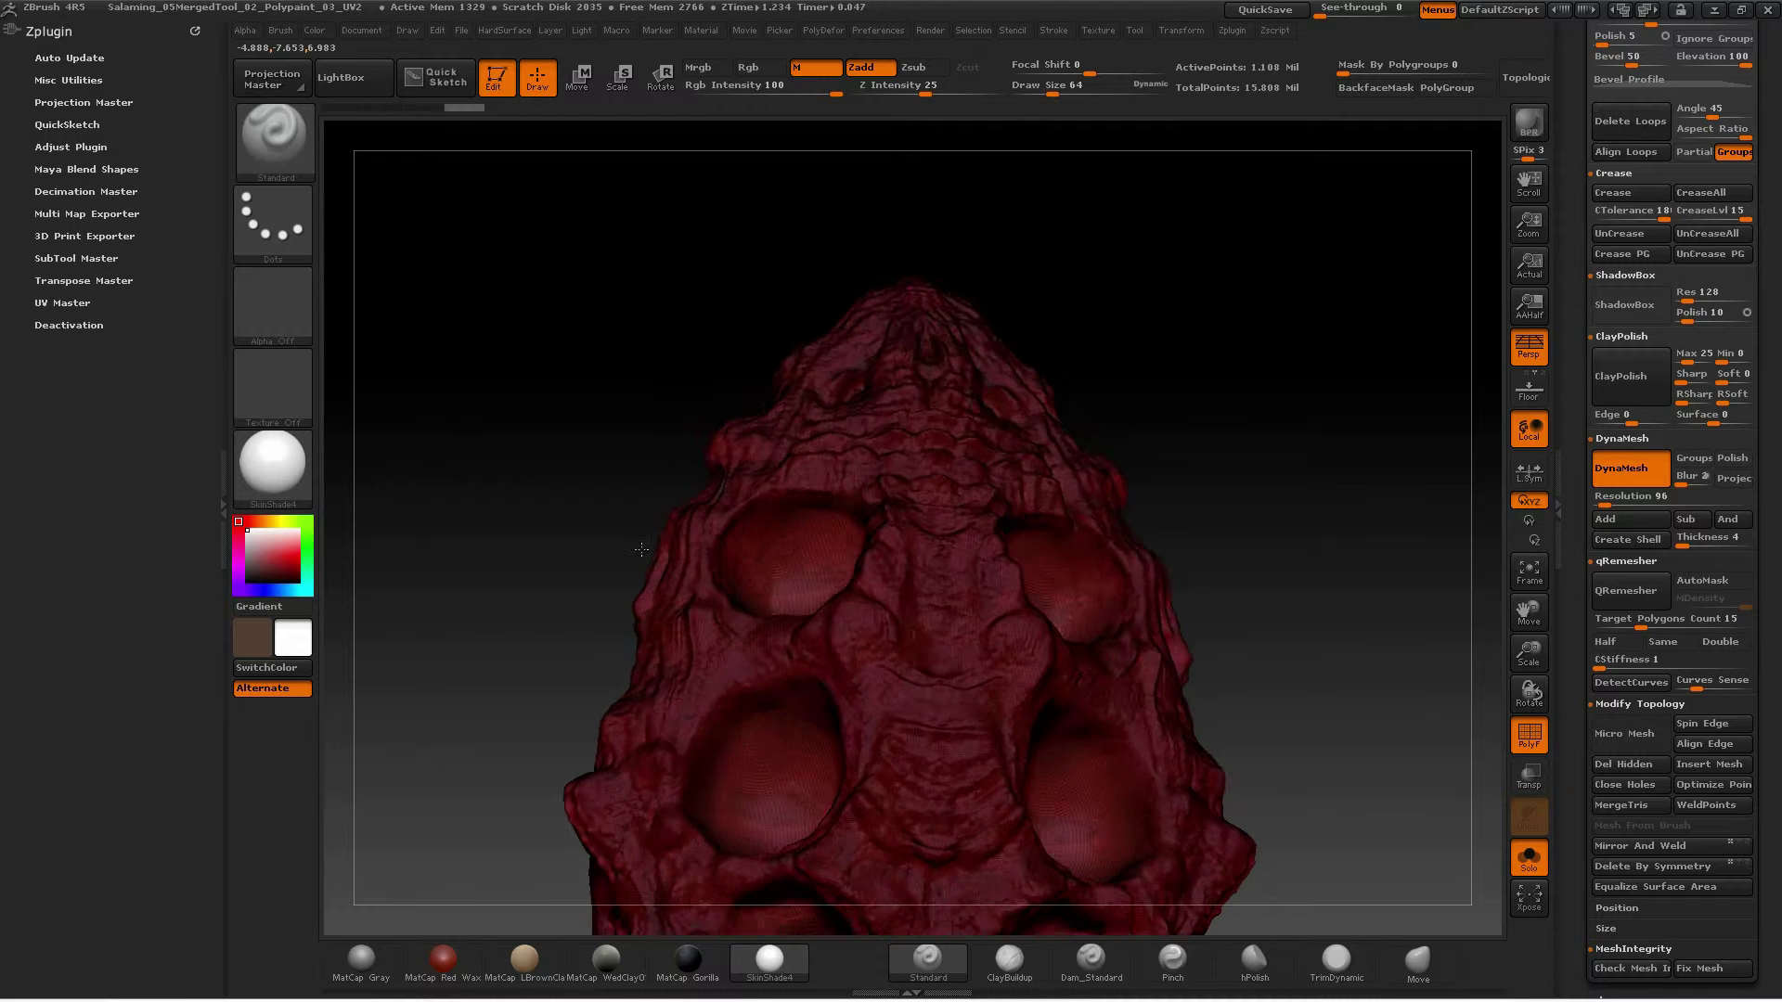
pyautogui.keyDown('ctrl'); pyautogui.keyDown('shift'); pyautogui.moveTo(517, 533); pyautogui.dragTo(1394, 532); pyautogui.keyUp('shift'); pyautogui.keyUp('ctrl')
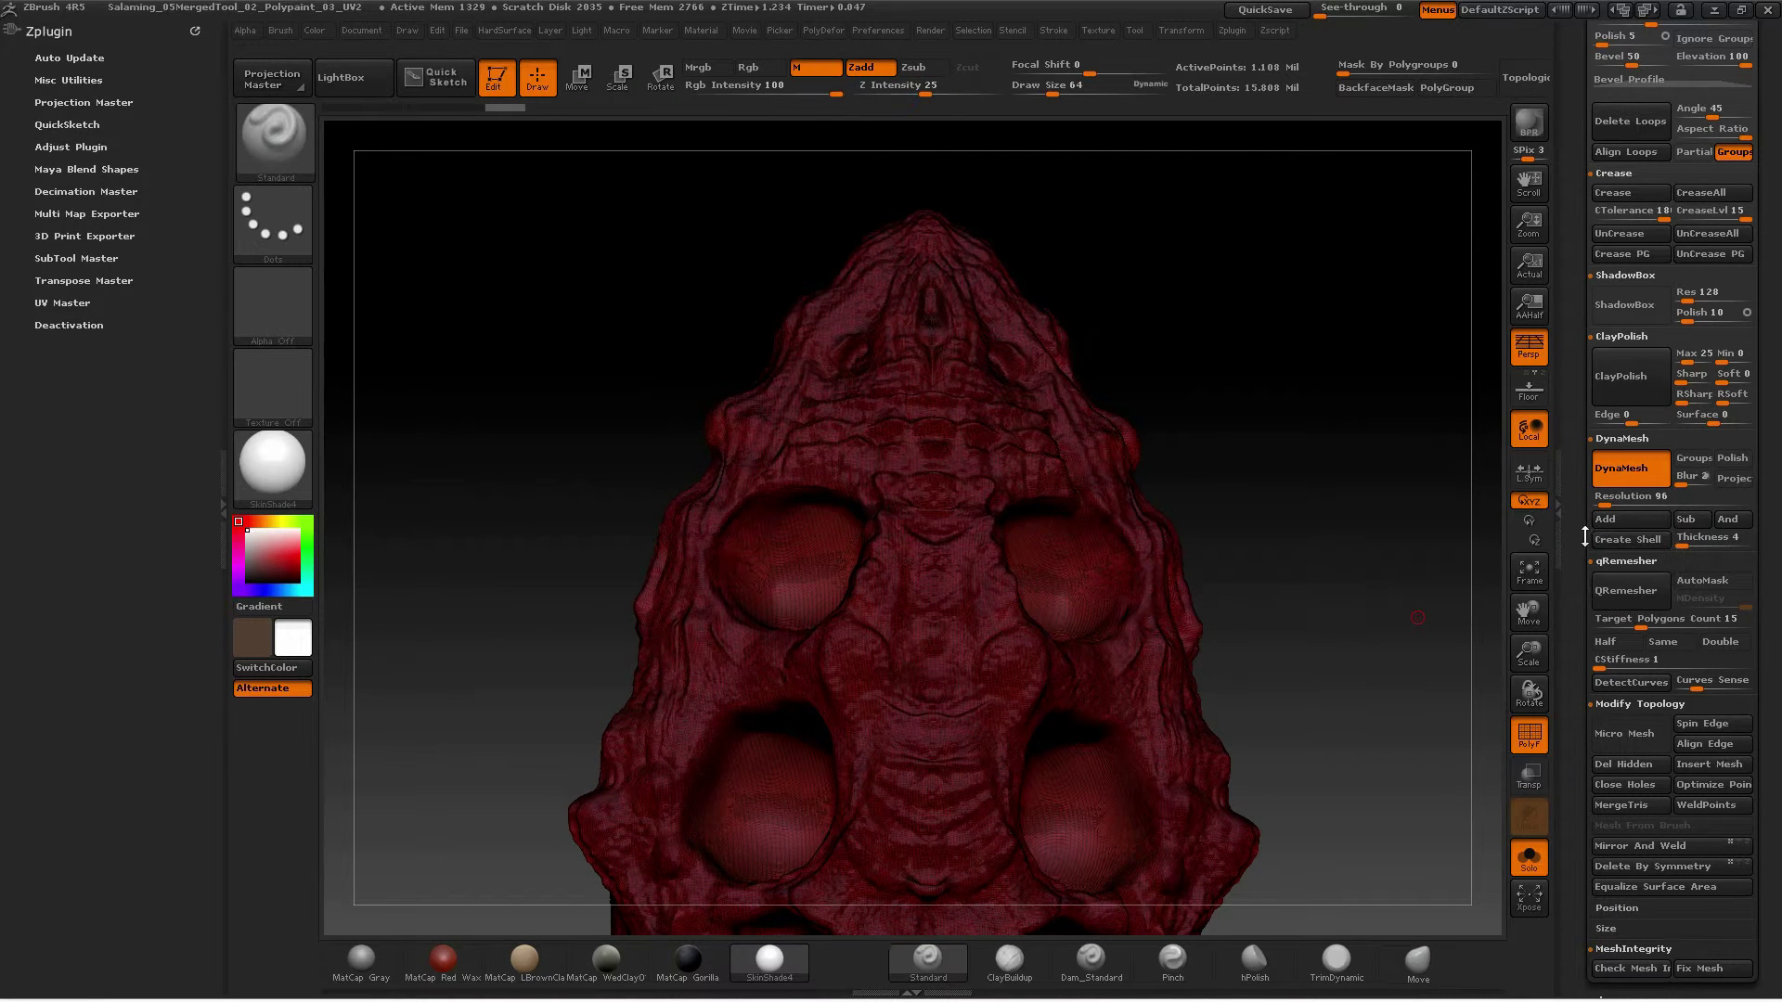
pyautogui.scroll(5, 1577, 396)
pyautogui.scroll(4, 1576, 396)
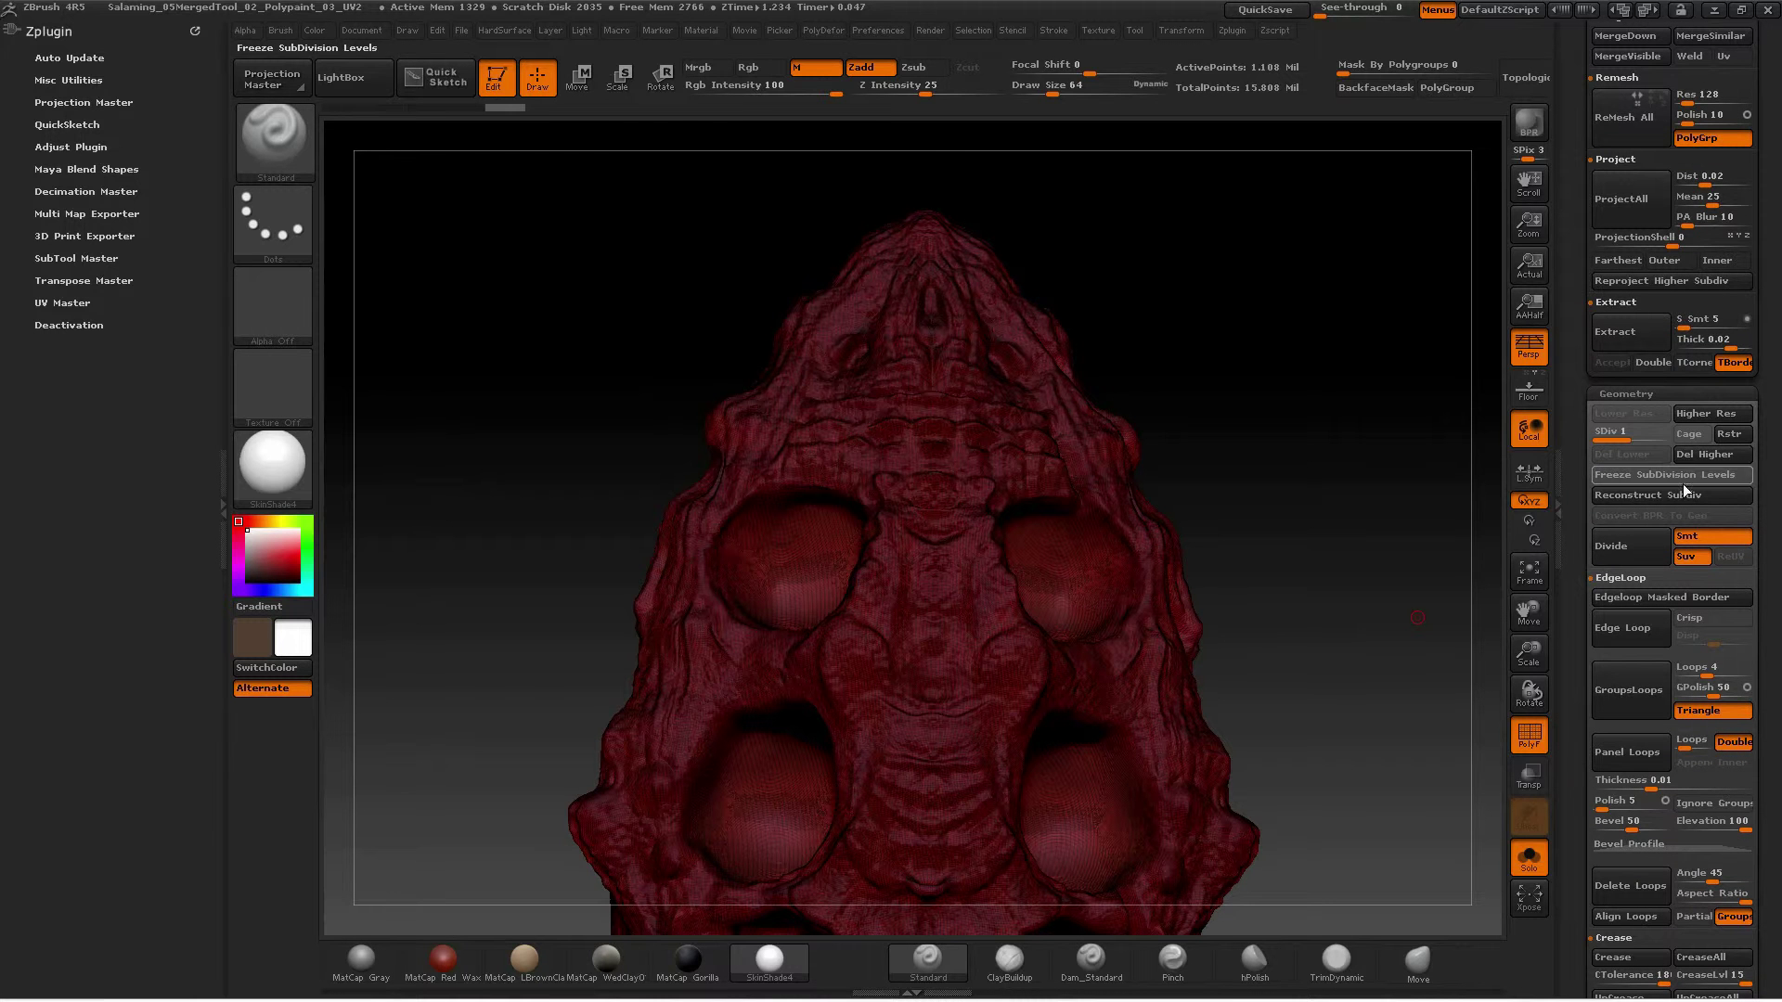
pyautogui.keyDown('ctrl'); pyautogui.keyDown('shift'); pyautogui.moveTo(1350, 547); pyautogui.dragTo(409, 547); pyautogui.keyUp('shift'); pyautogui.keyUp('ctrl')
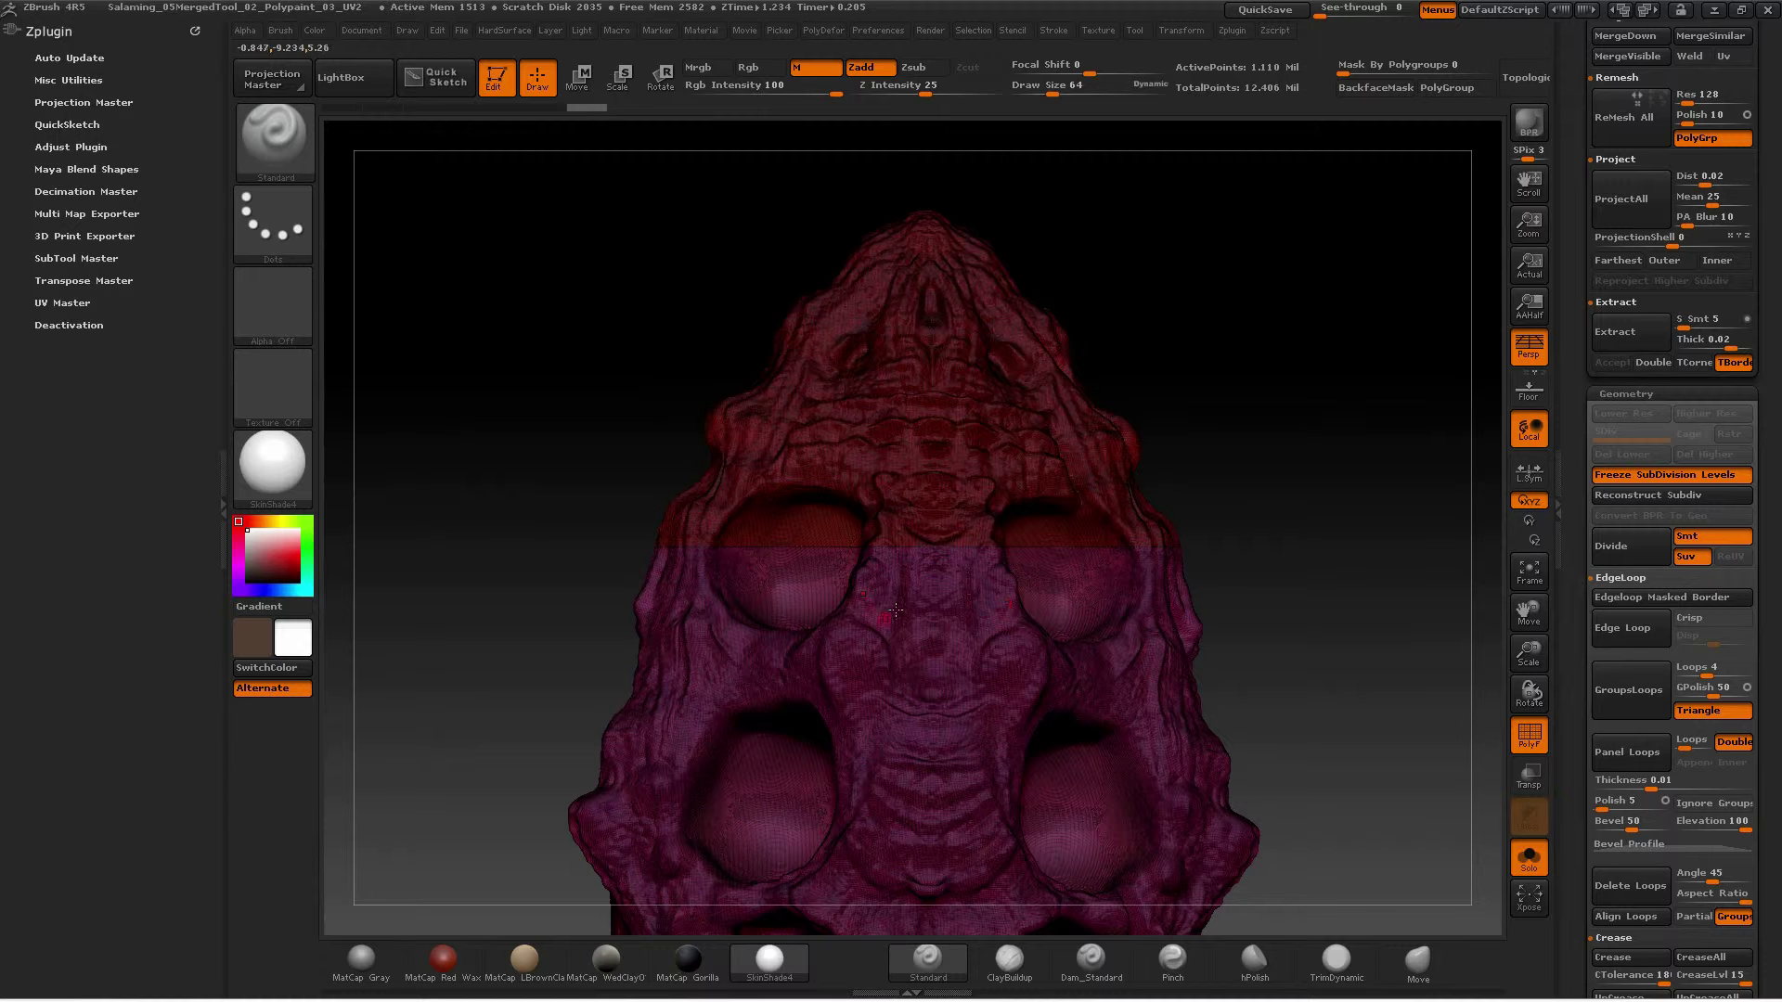
# Run Groups Split to separate the head's two polygroups into their own subtools
pyautogui.scroll(3, 1568, 409)
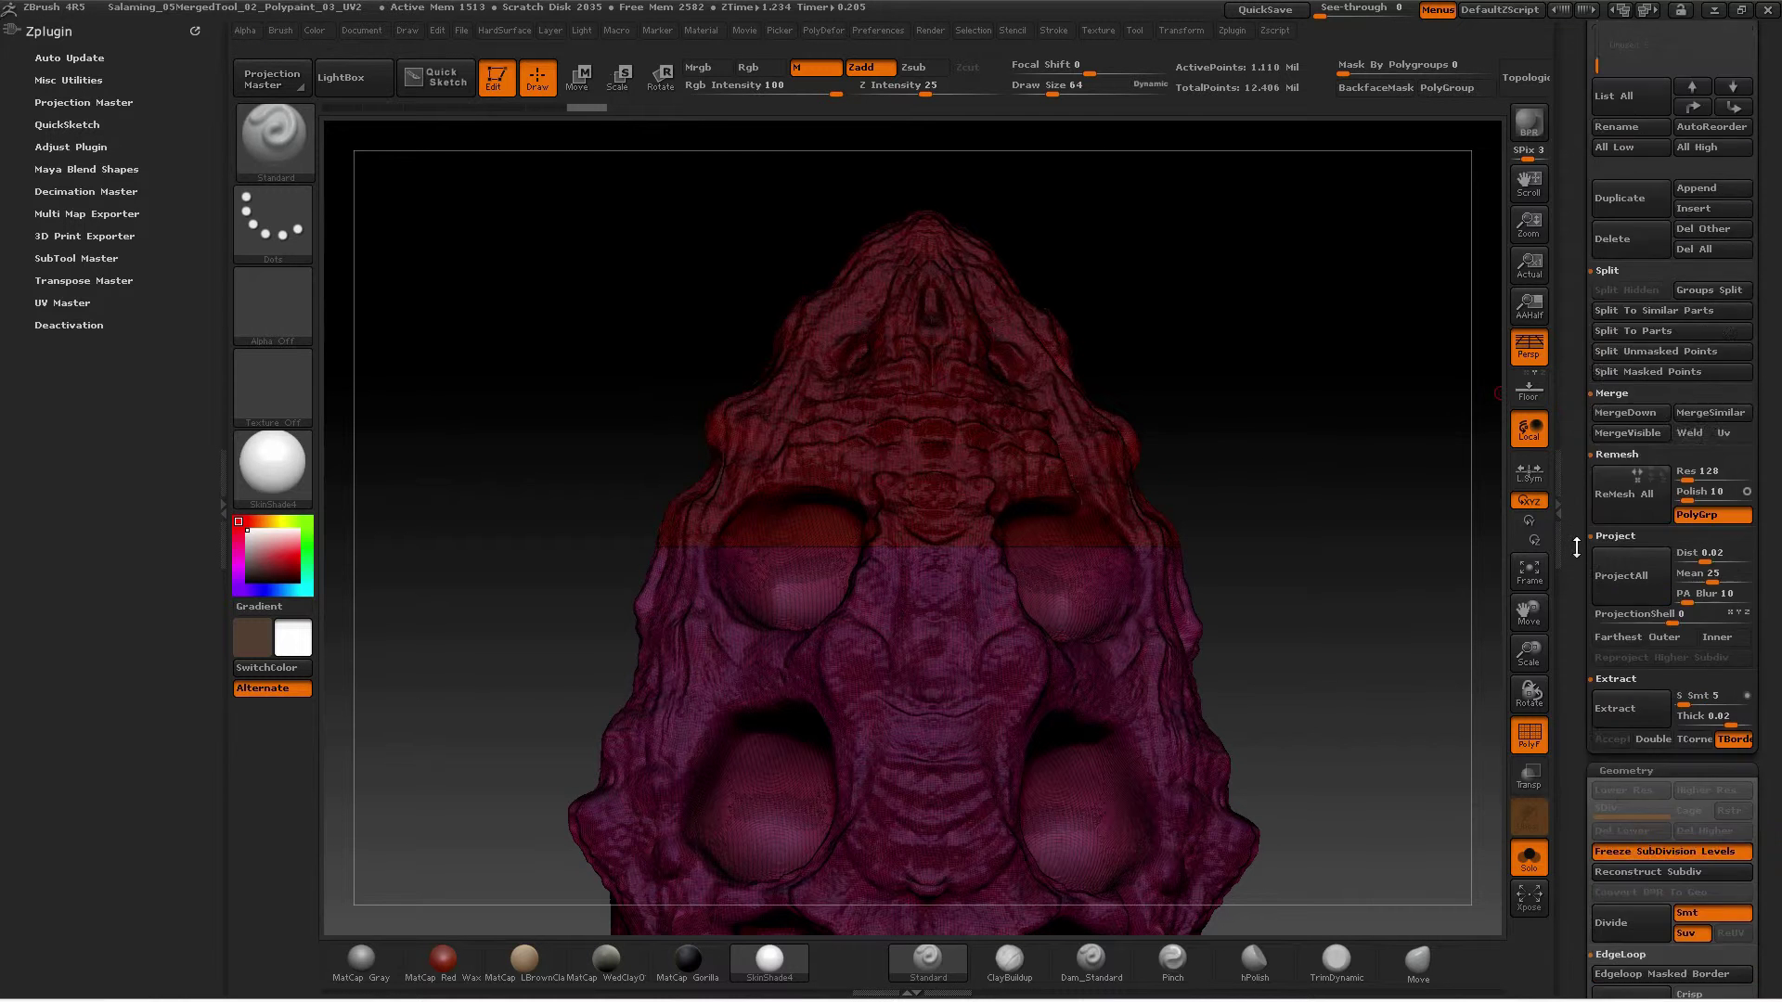
pyautogui.scroll(3, 1569, 408)
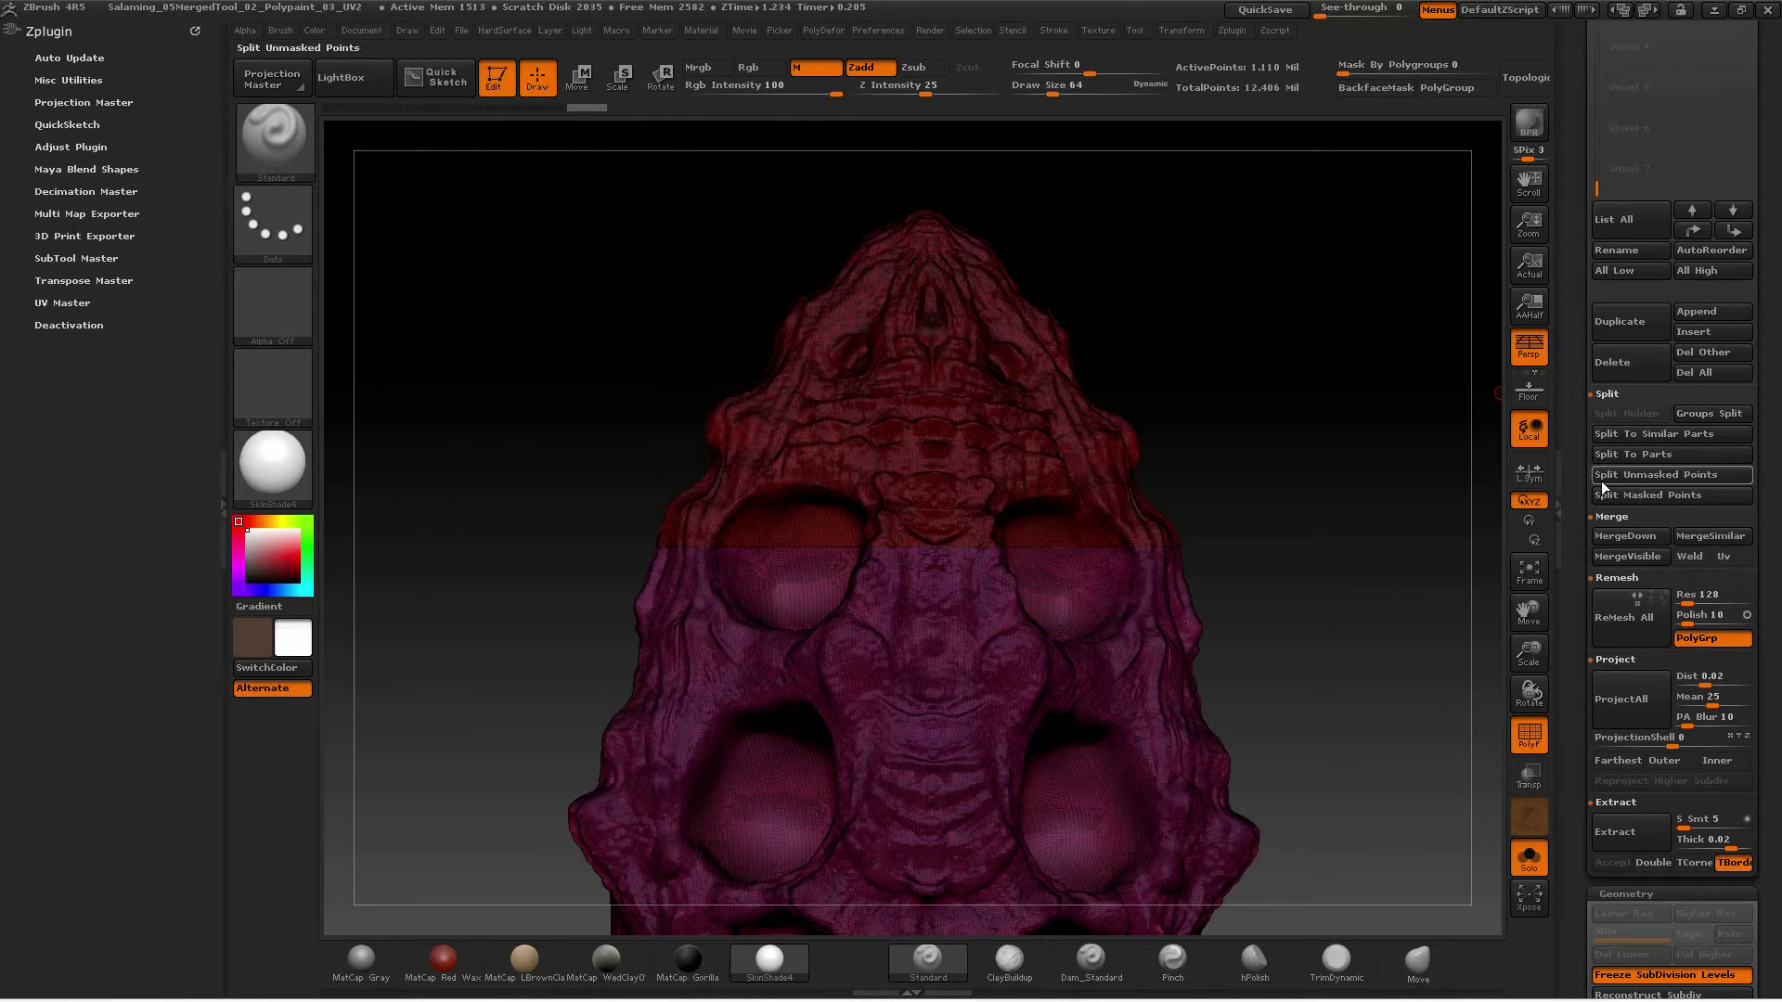
pyautogui.click(1729, 414)
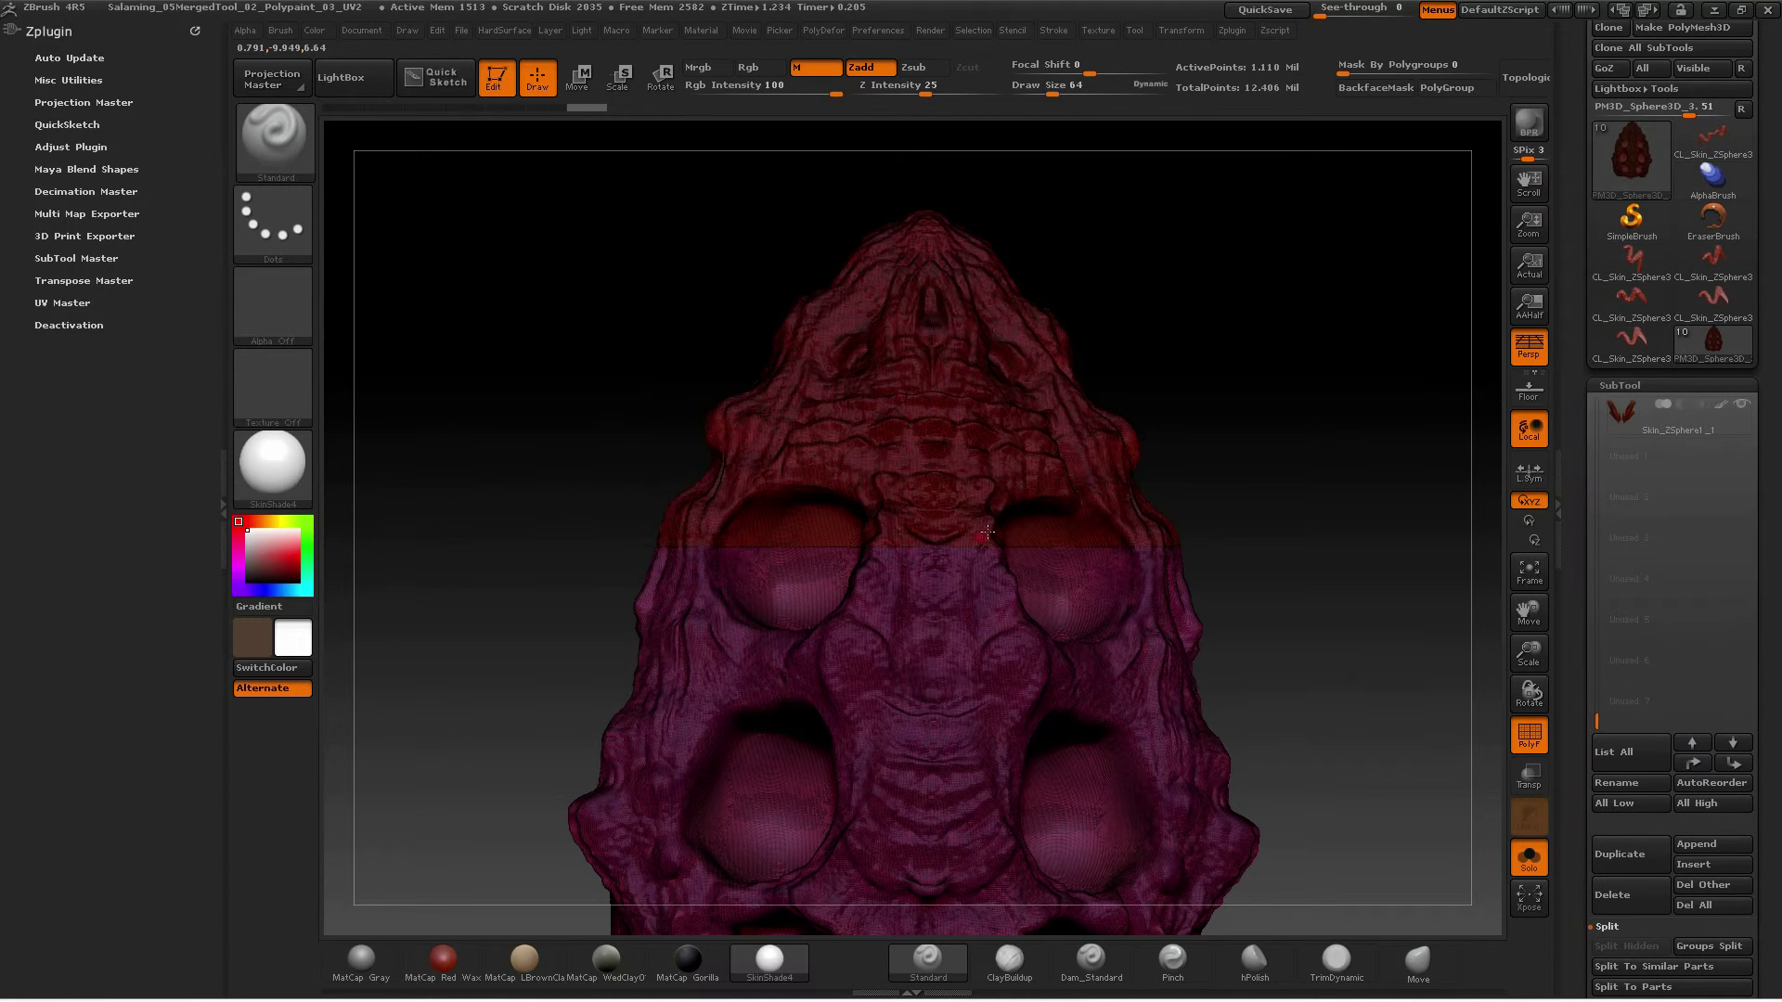
pyautogui.press('ctrl')
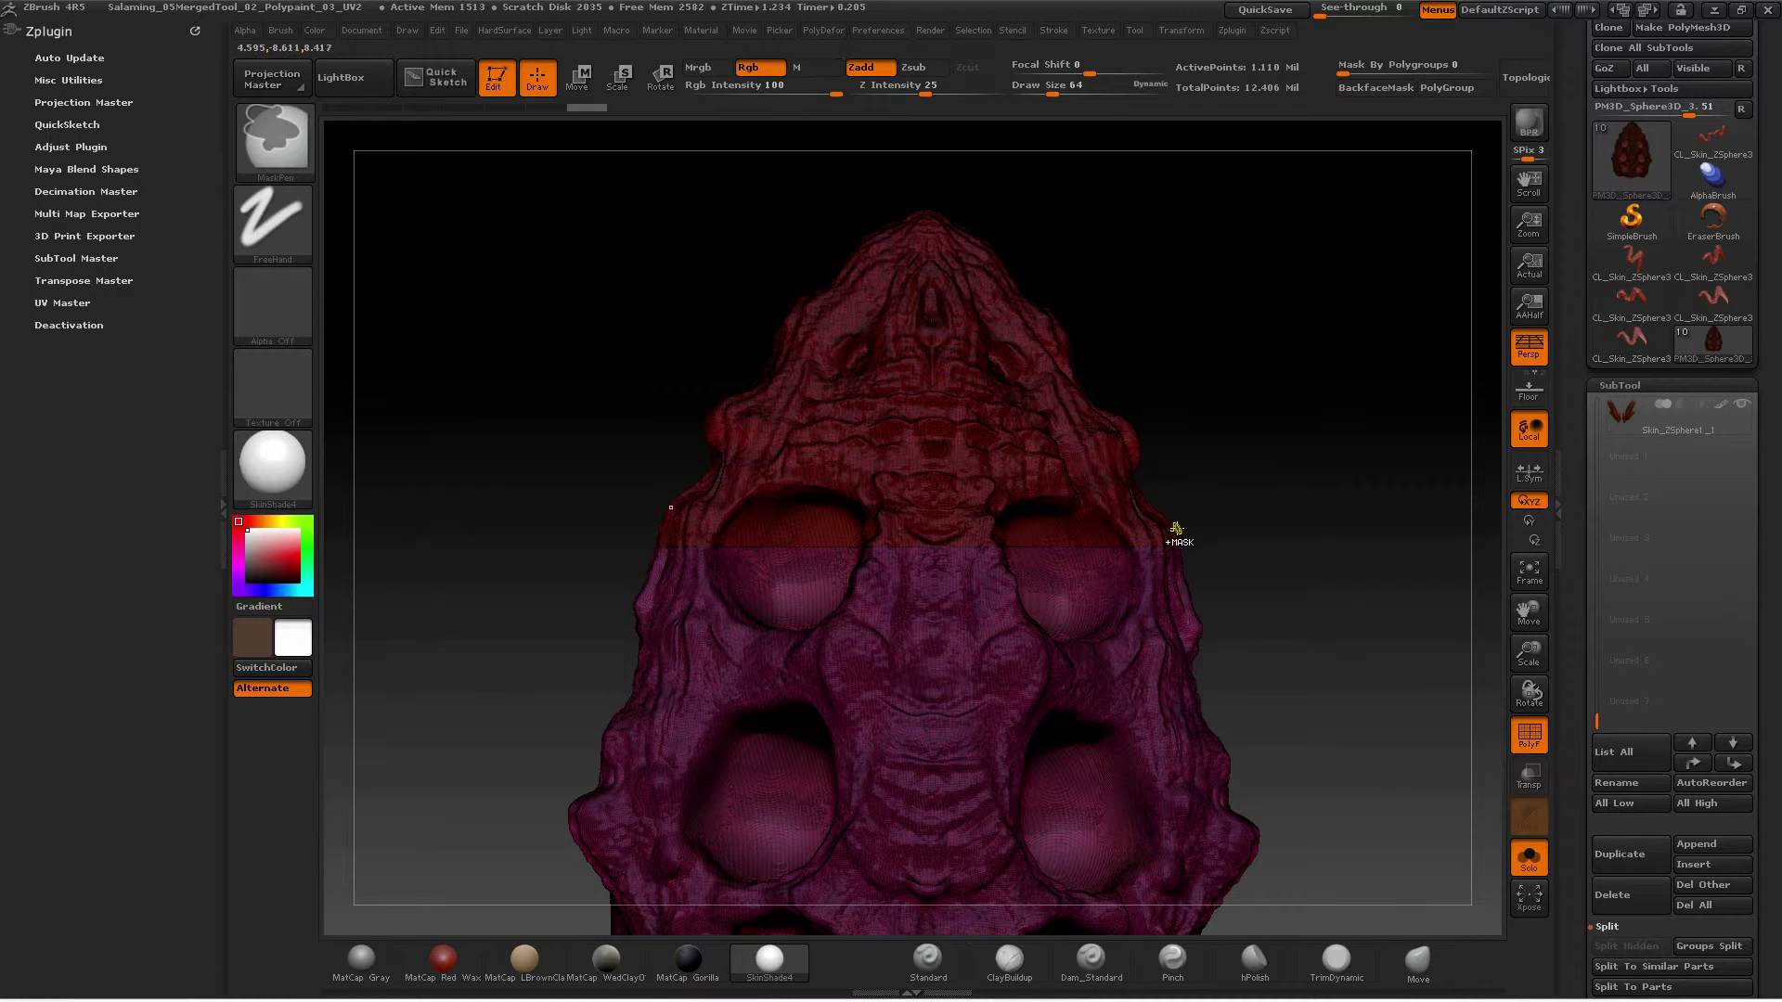
pyautogui.press('ctrl')
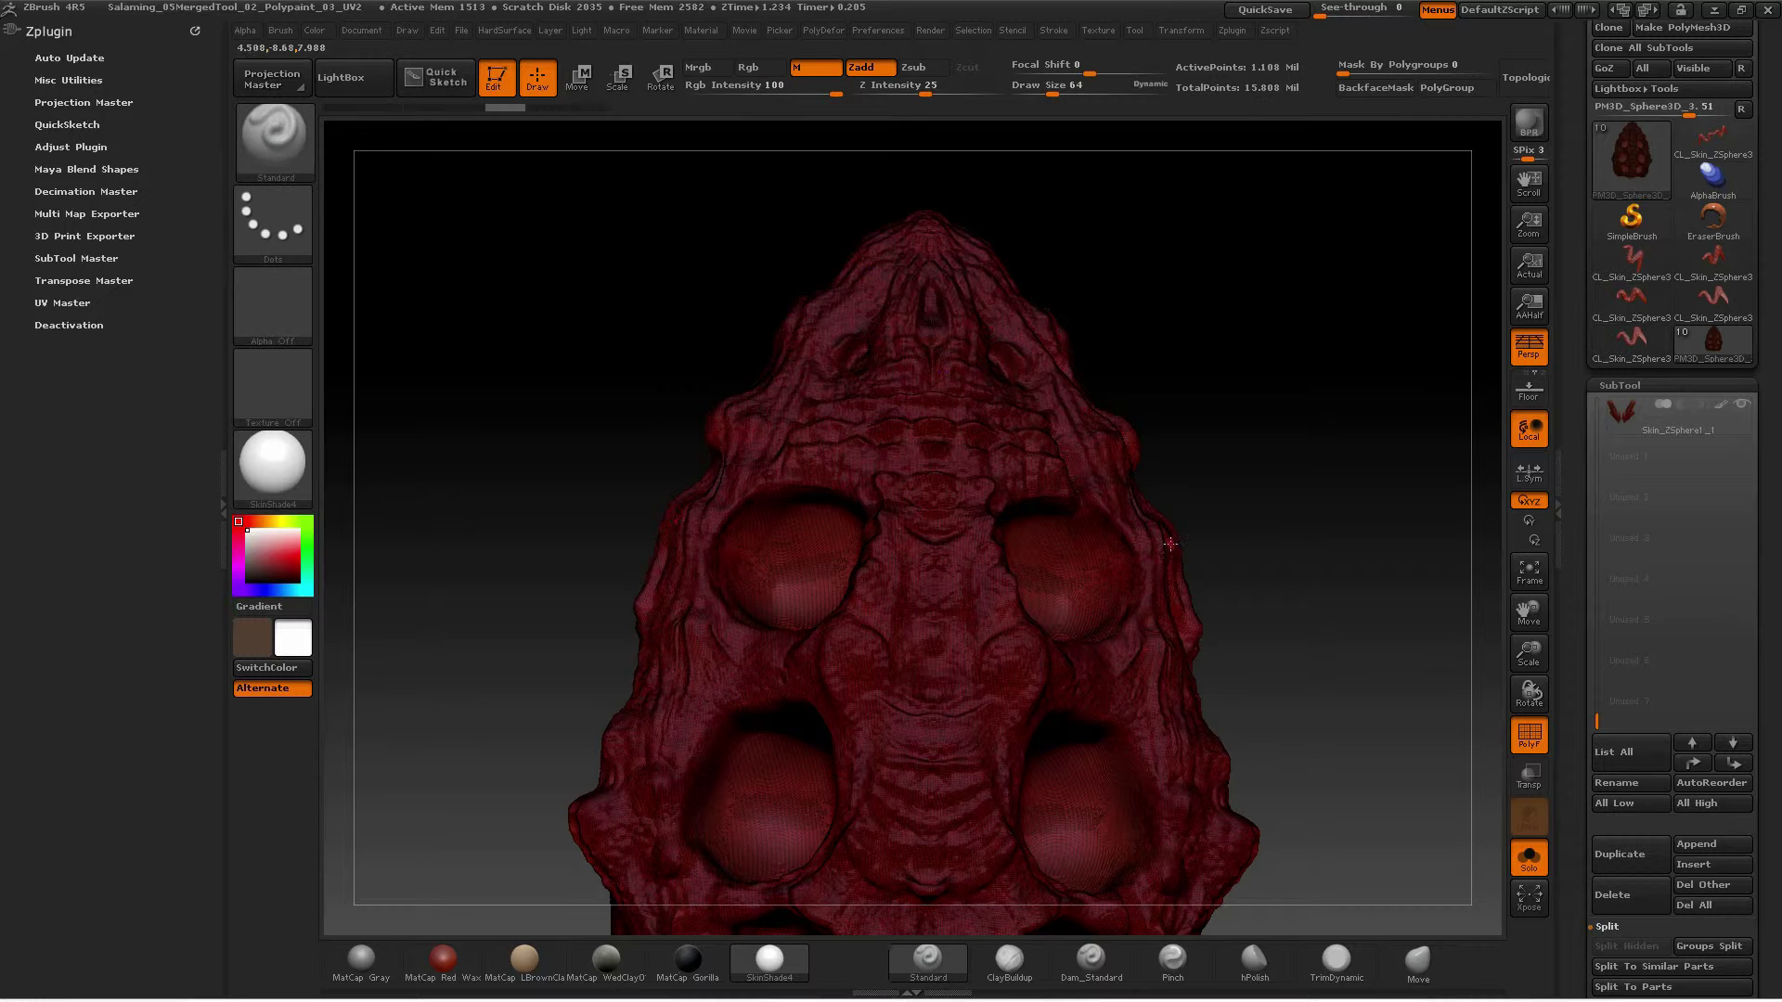
pyautogui.moveTo(1230, 421); pyautogui.dragTo(1353, 375)
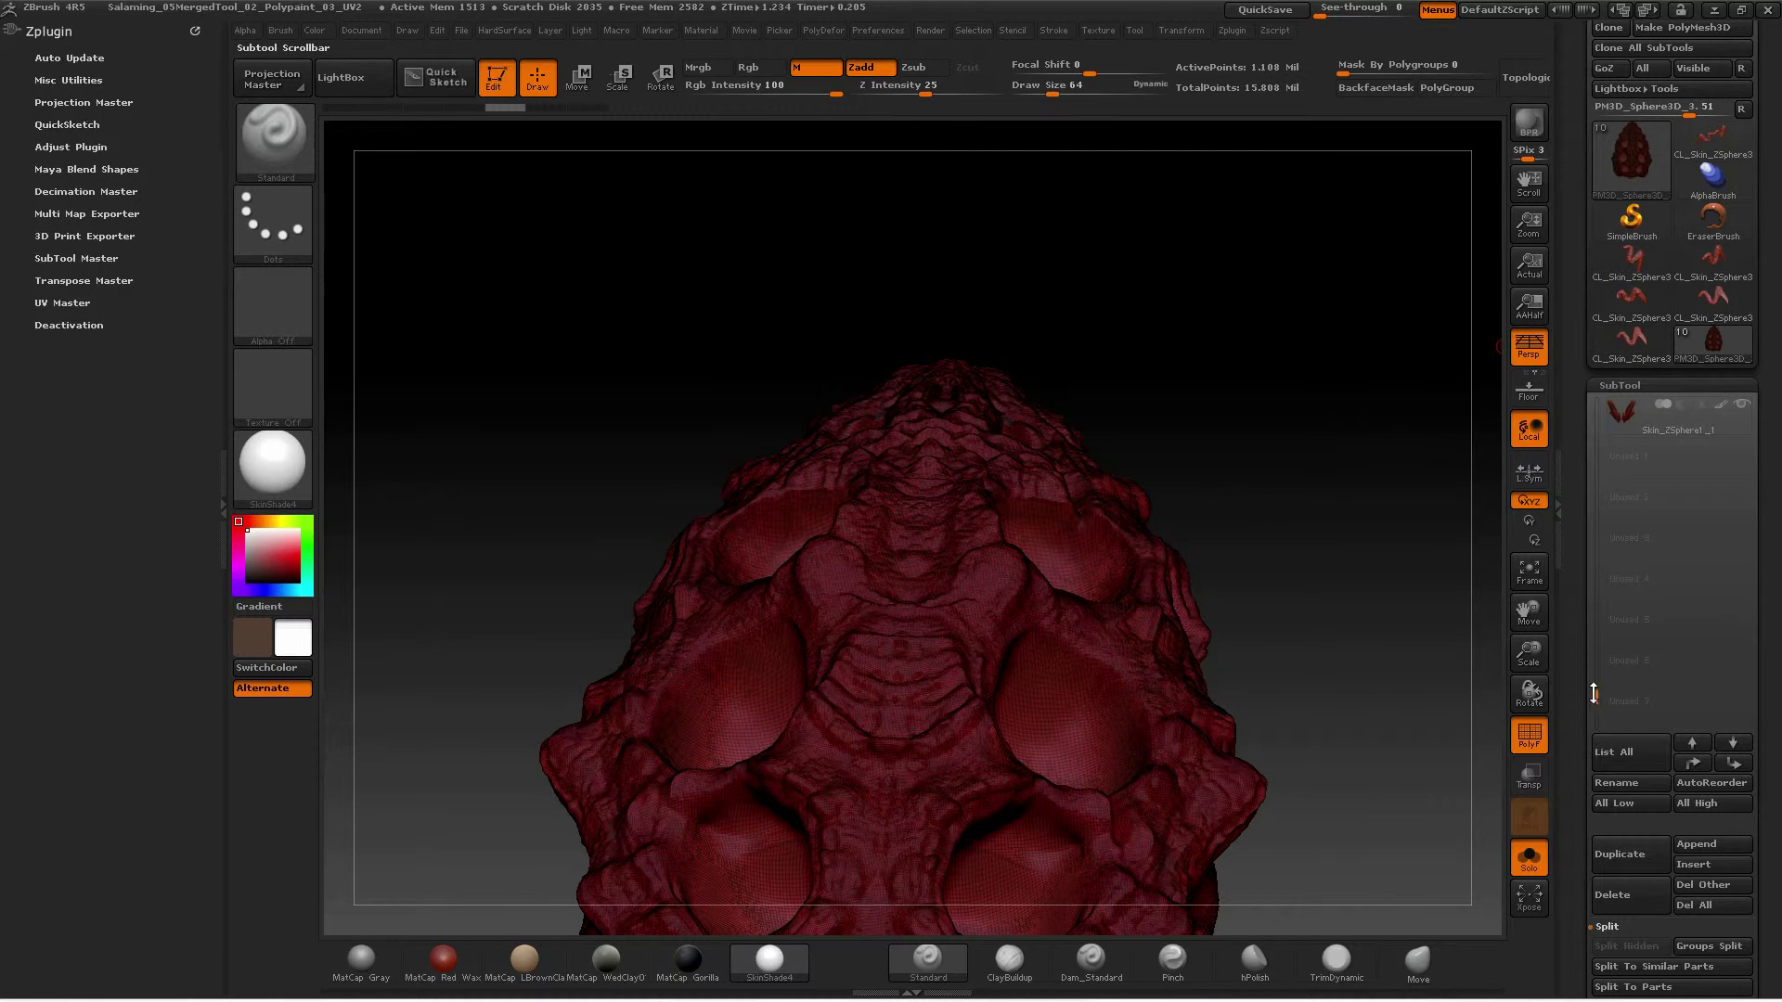
# Select Skin_ZSphere3_1 and drag its SDiv slider down to 1
pyautogui.click(1633, 494)
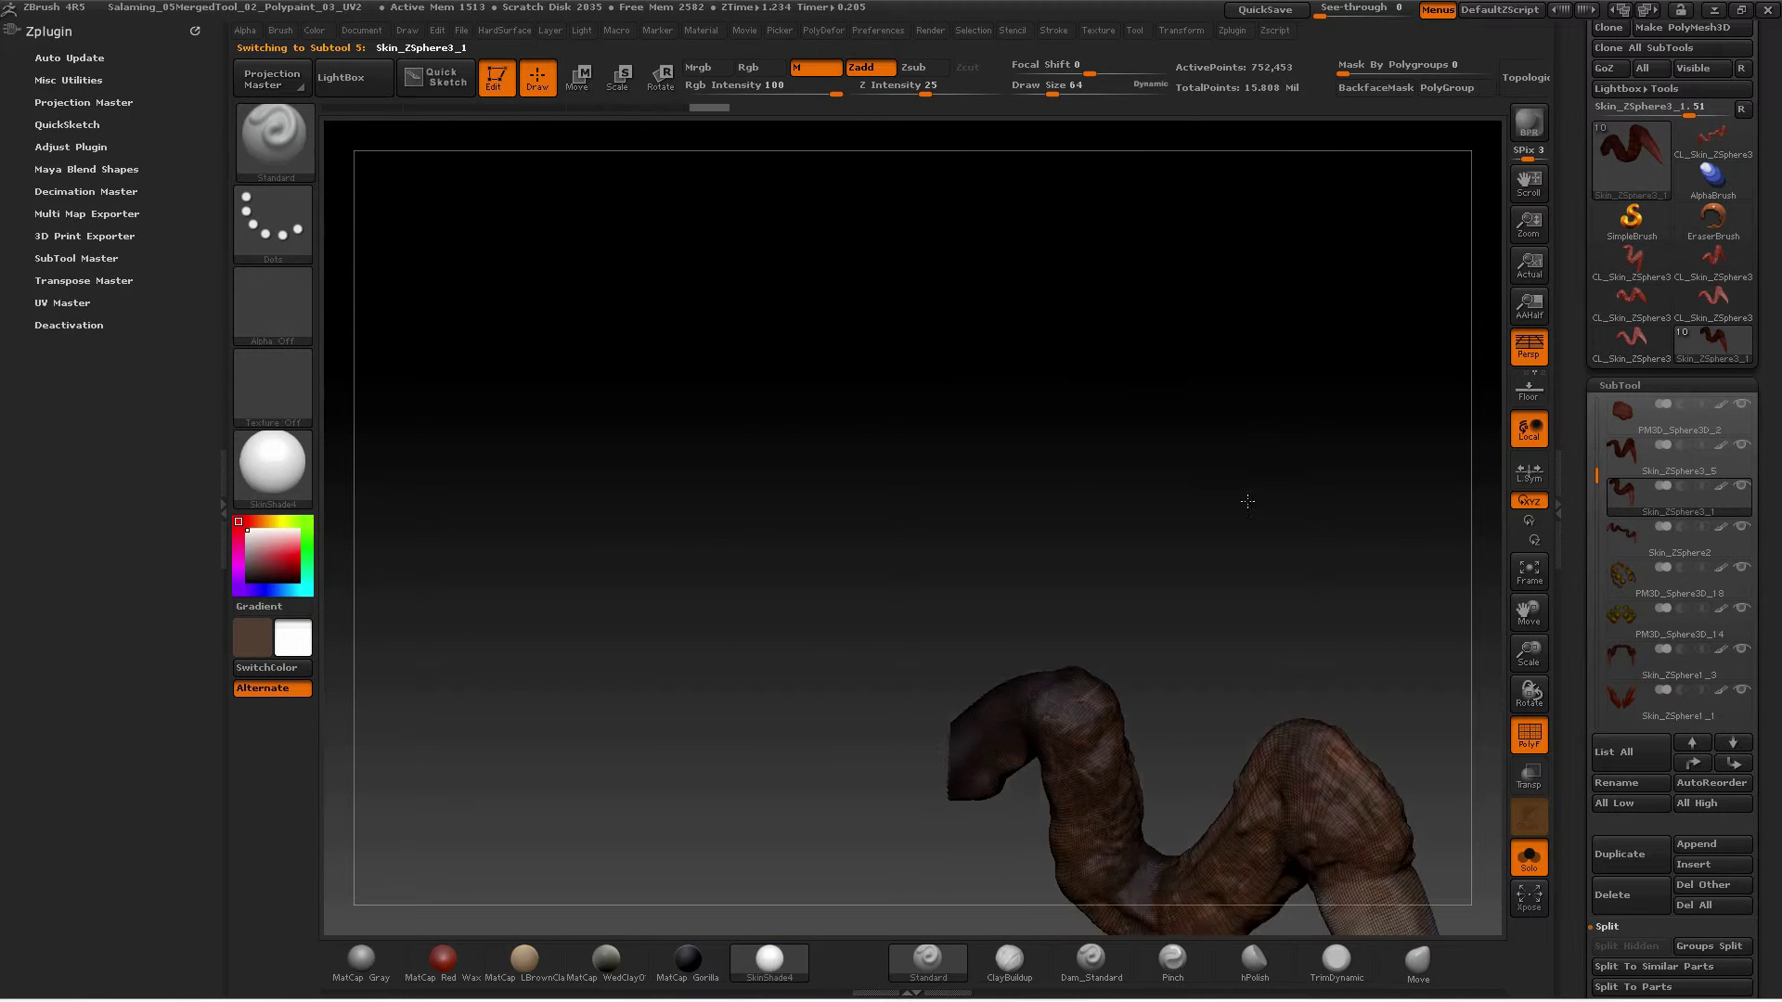
pyautogui.moveTo(1247, 501); pyautogui.dragTo(1386, 501)
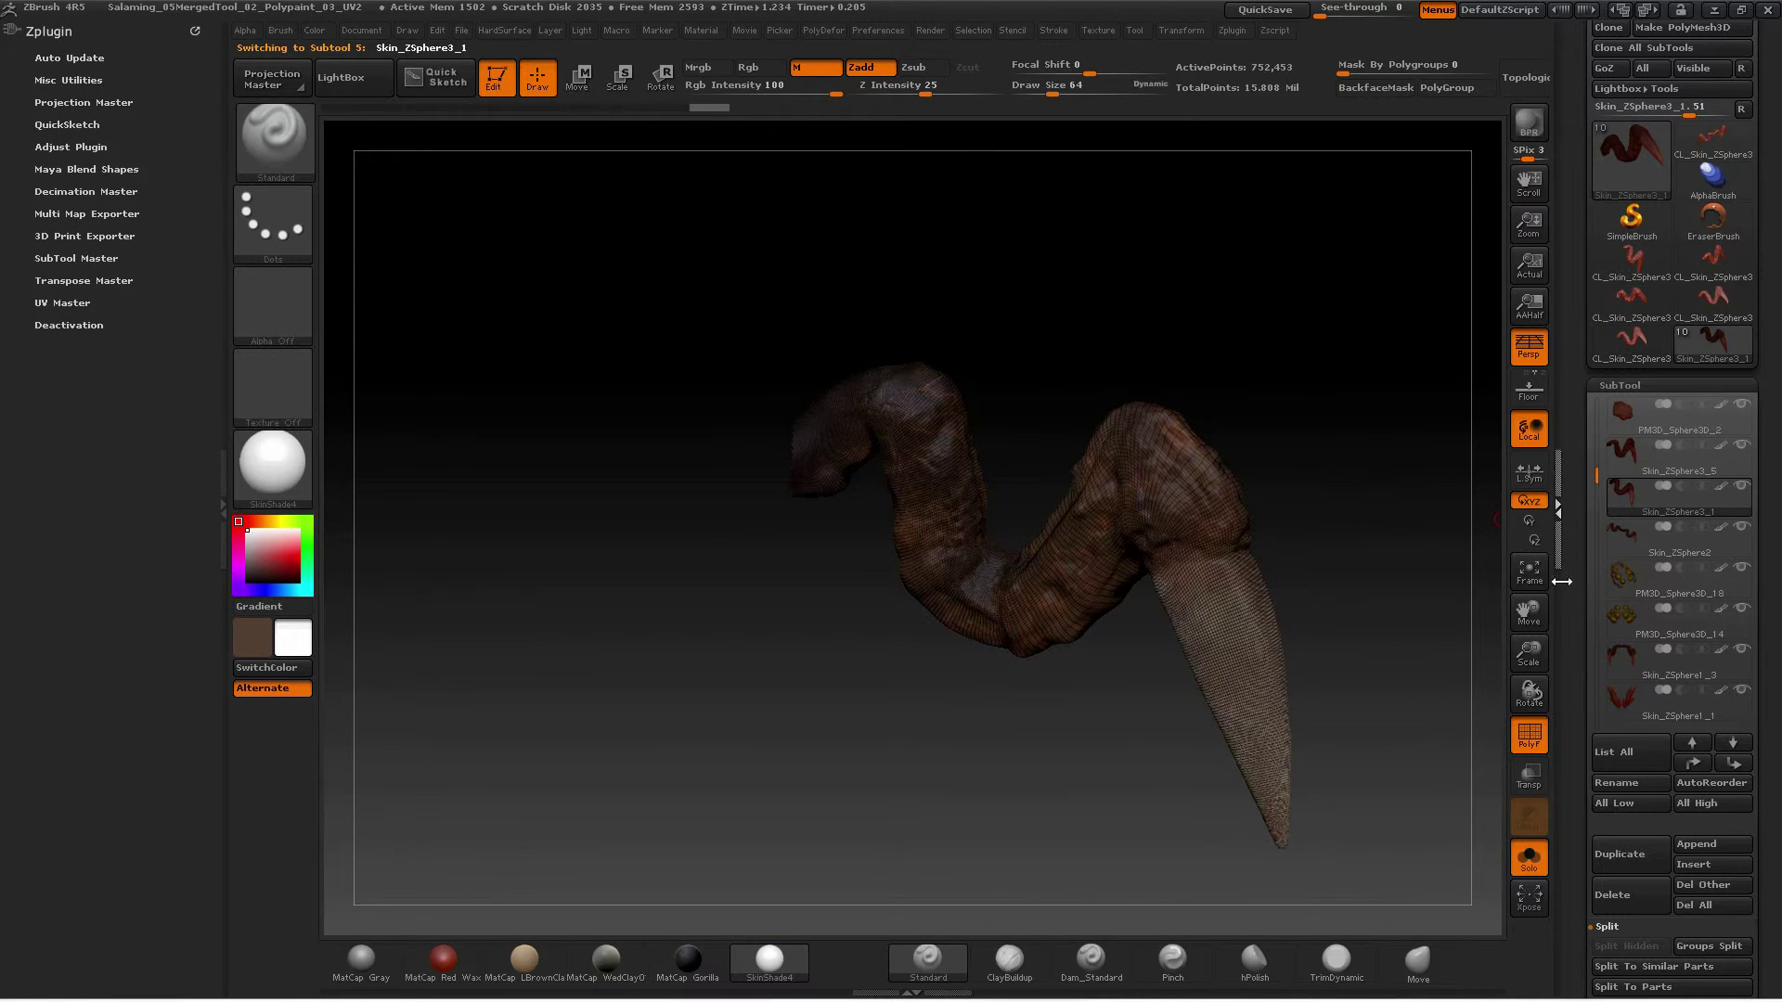
pyautogui.click(1562, 581)
pyautogui.click(1766, 603)
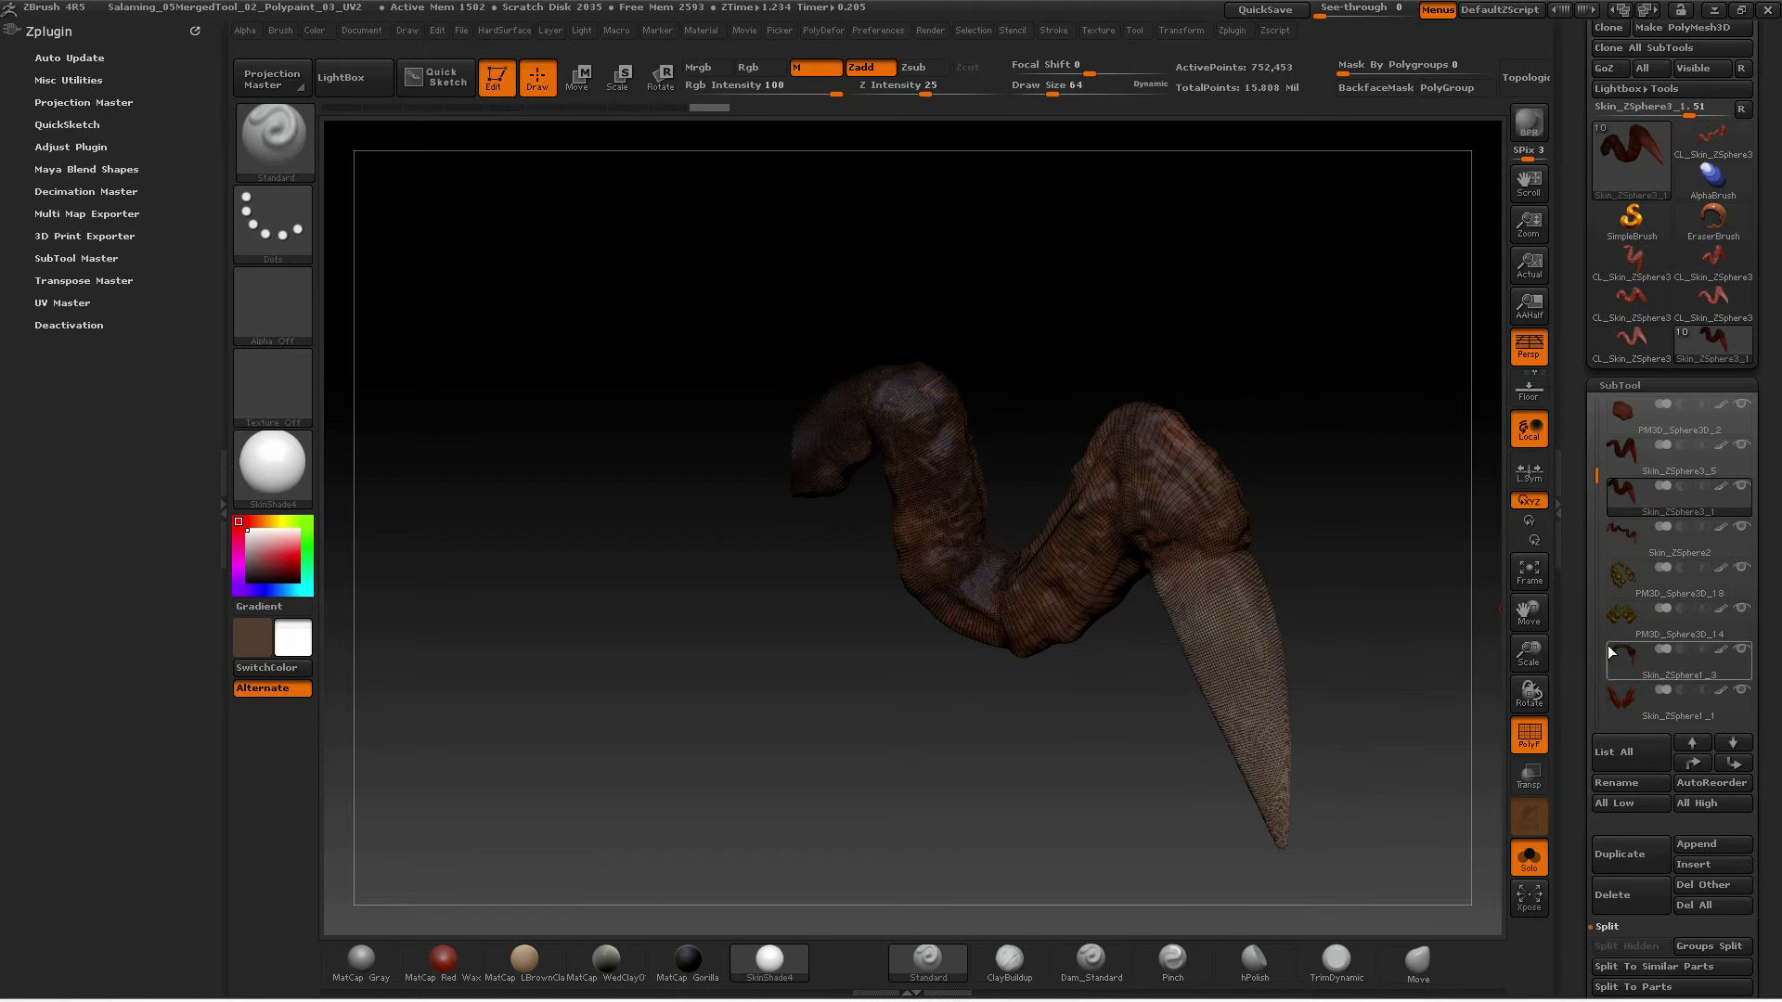
pyautogui.scroll(-5, 1581, 672)
pyautogui.scroll(-5, 1615, 631)
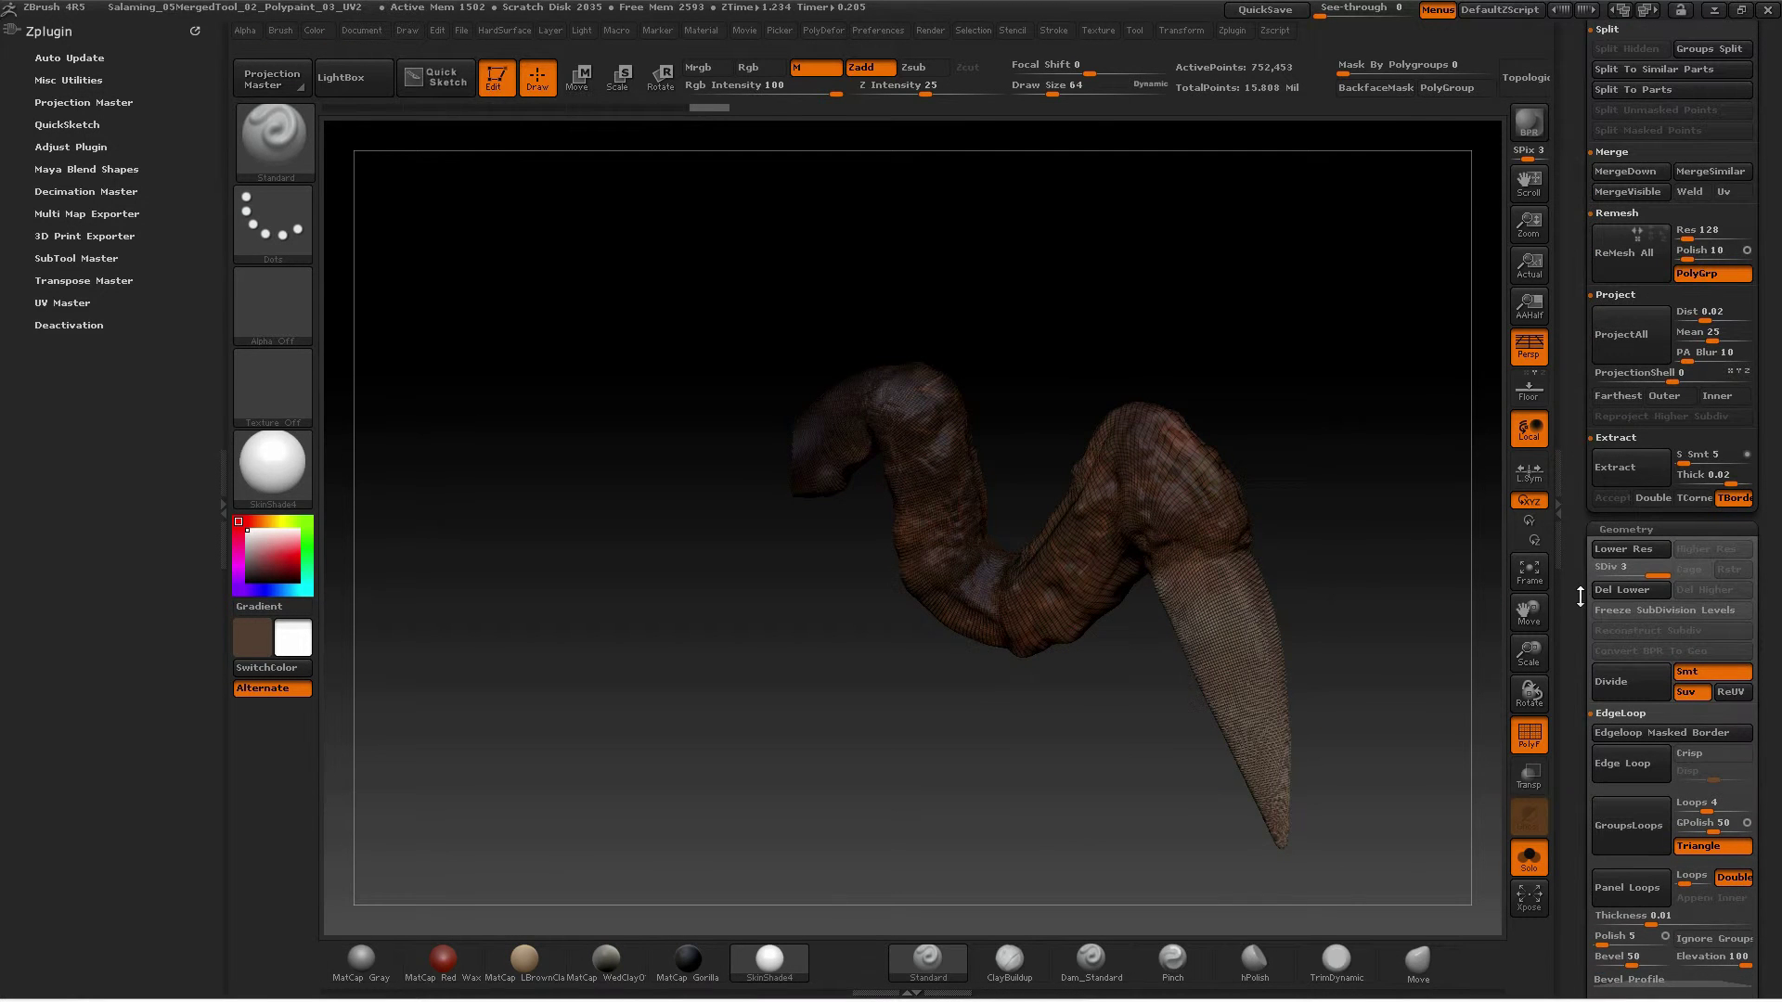
pyautogui.scroll(-5, 1641, 586)
pyautogui.moveTo(1651, 577); pyautogui.dragTo(1586, 591)
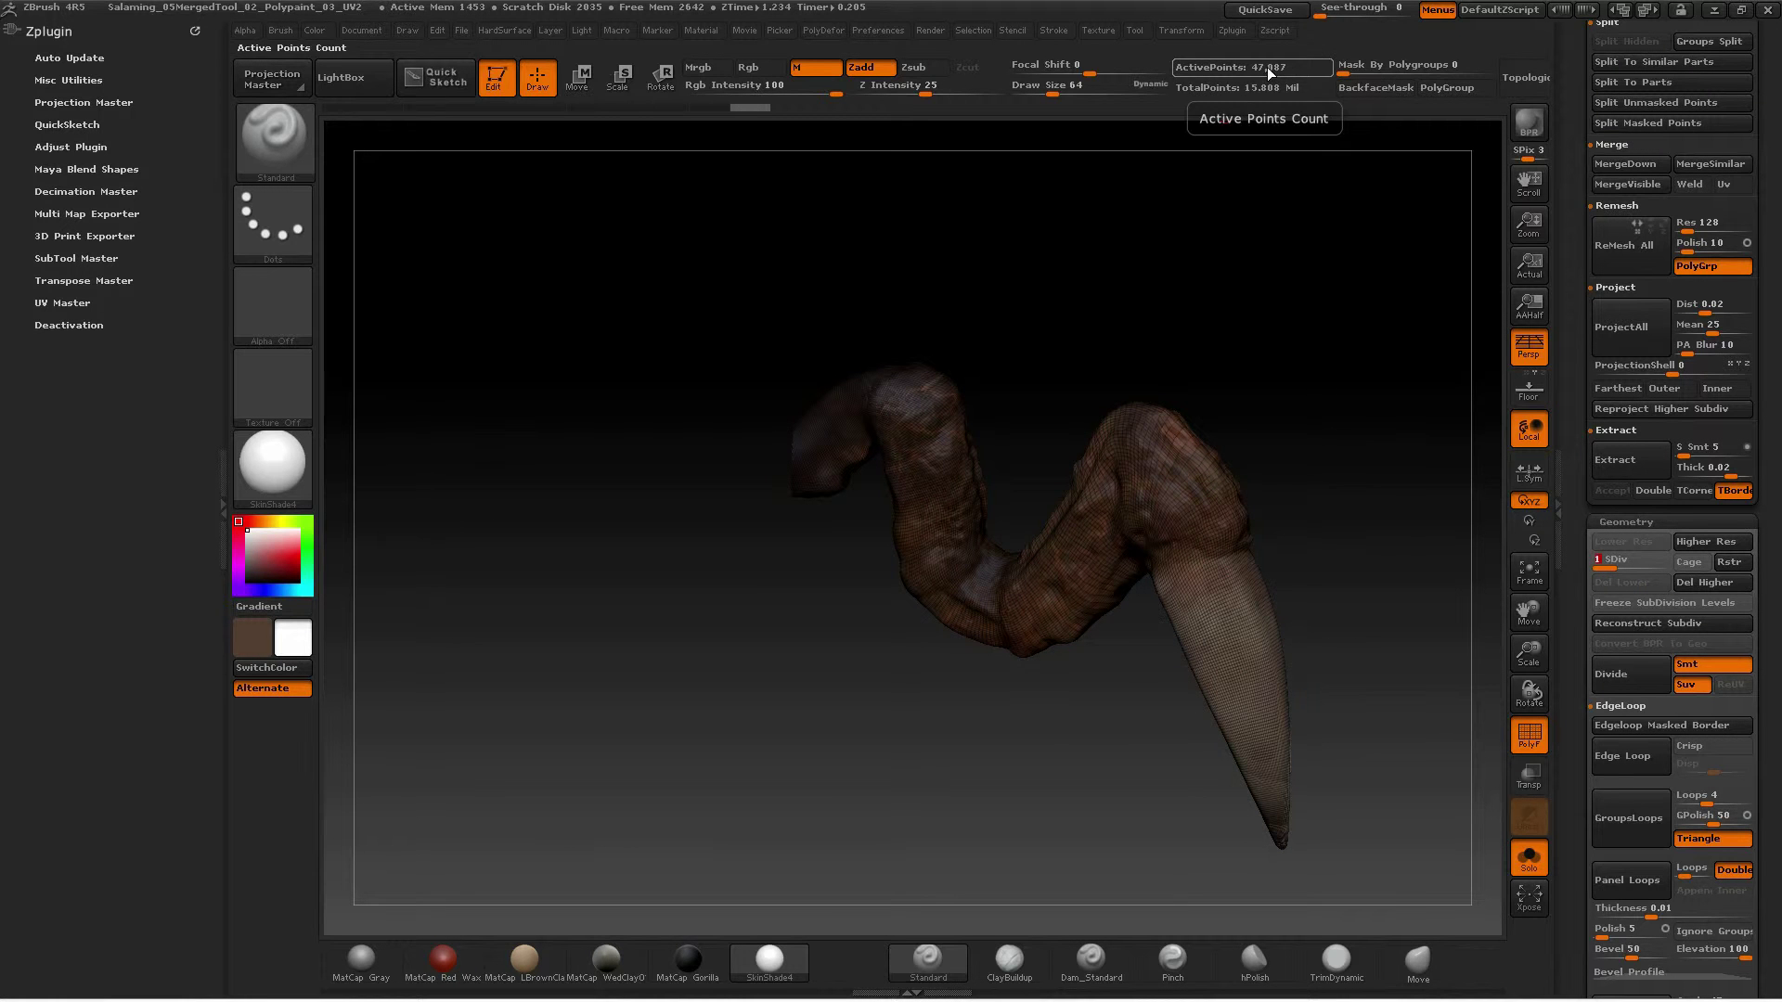
pyautogui.moveTo(1249, 185)
pyautogui.mouseDown()
pyautogui.moveTo(1199, 458)
pyautogui.moveTo(1012, 467)
pyautogui.moveTo(1003, 684)
pyautogui.moveTo(1181, 564)
pyautogui.moveTo(806, 586)
pyautogui.mouseUp()
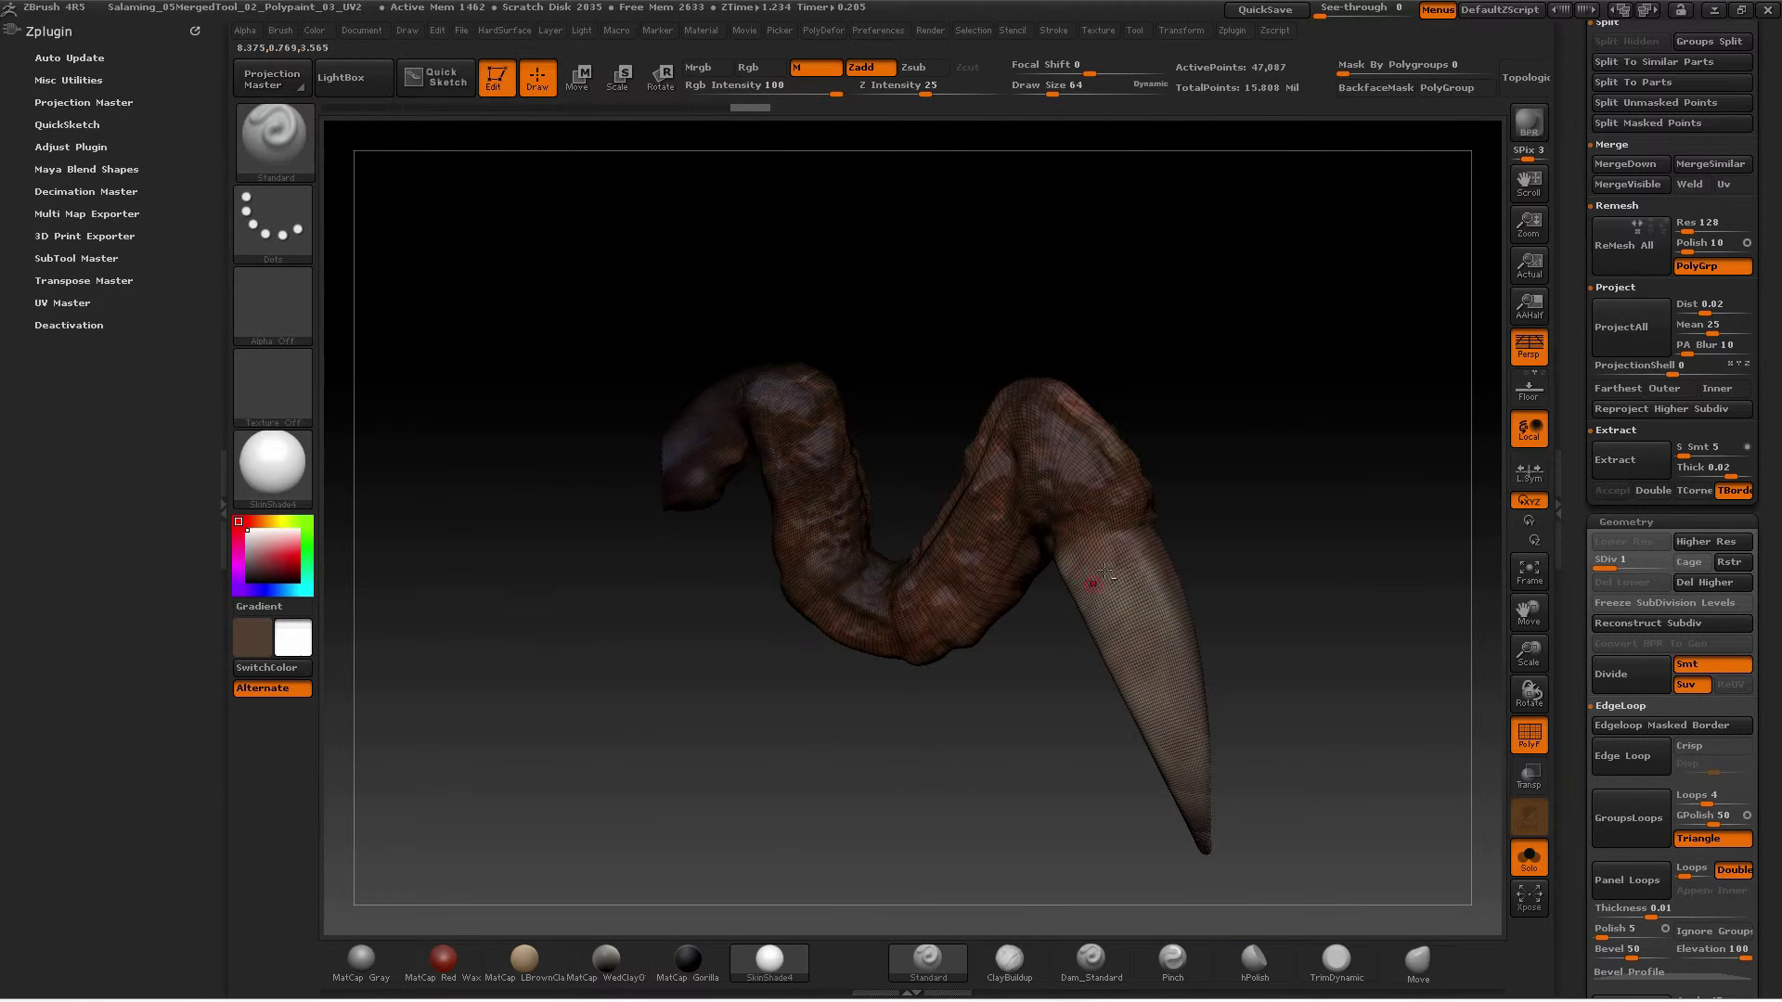
# In UV Master, use Work On Clone and Unwrap the leg into one UV island
pyautogui.click(81, 302)
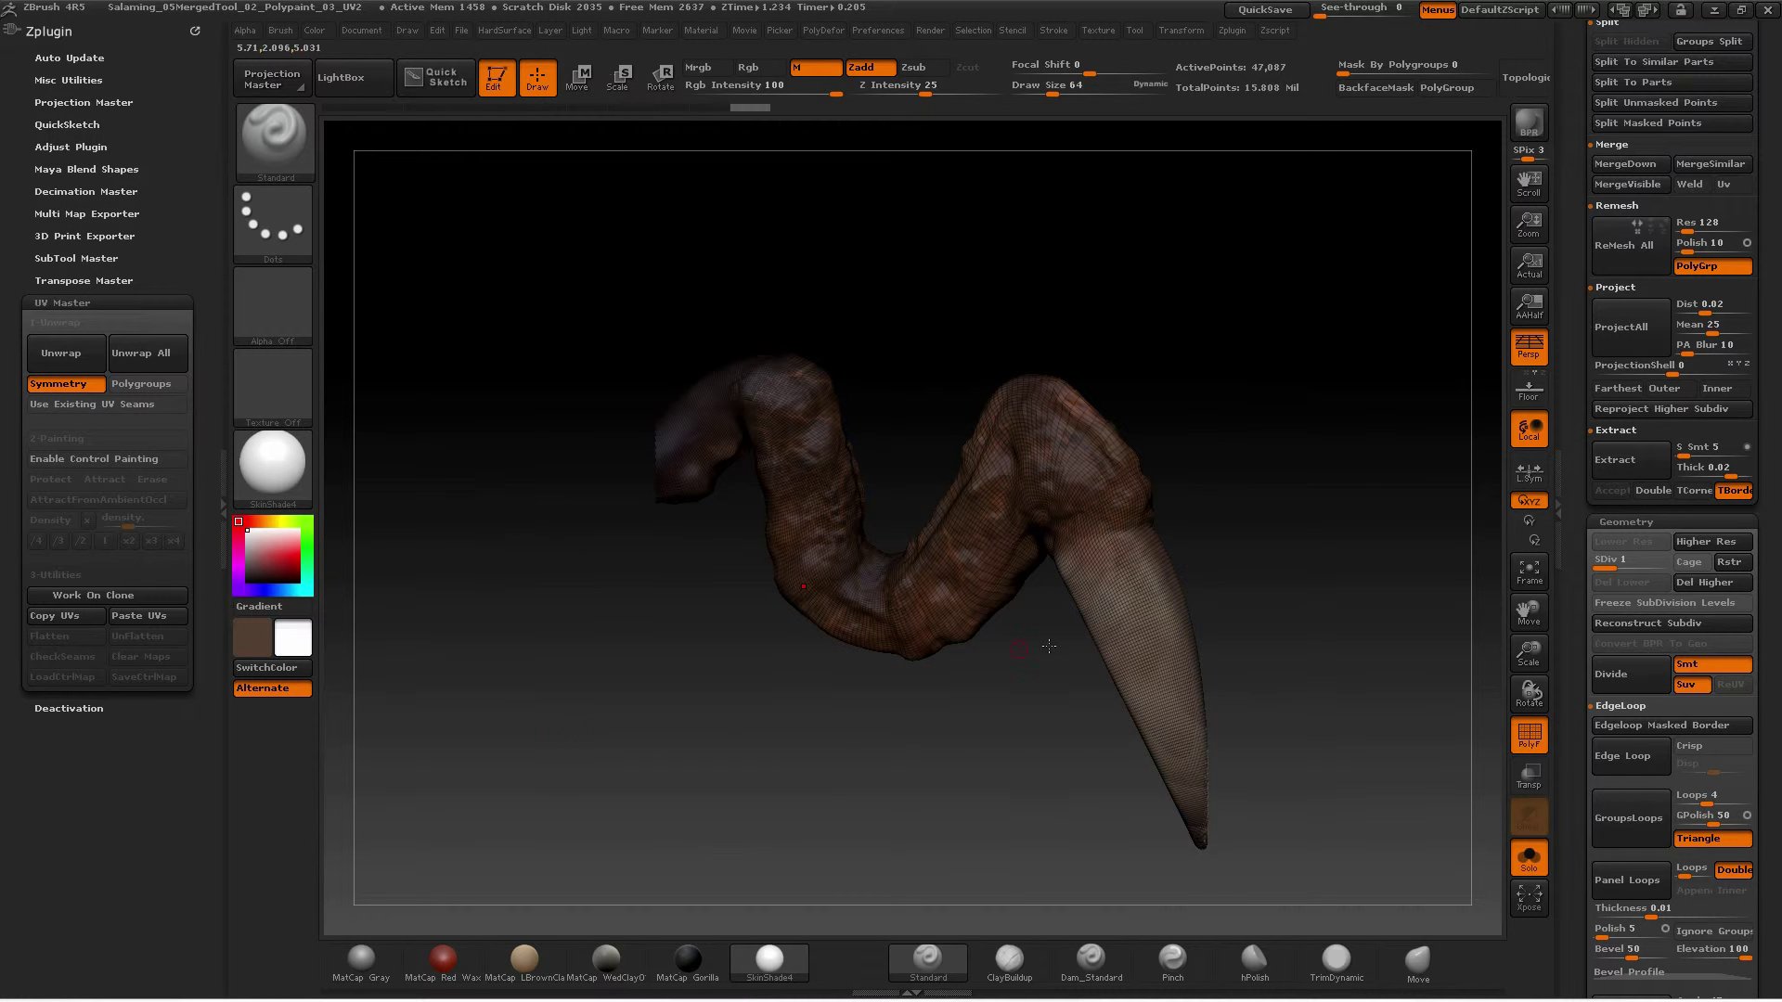
pyautogui.click(135, 590)
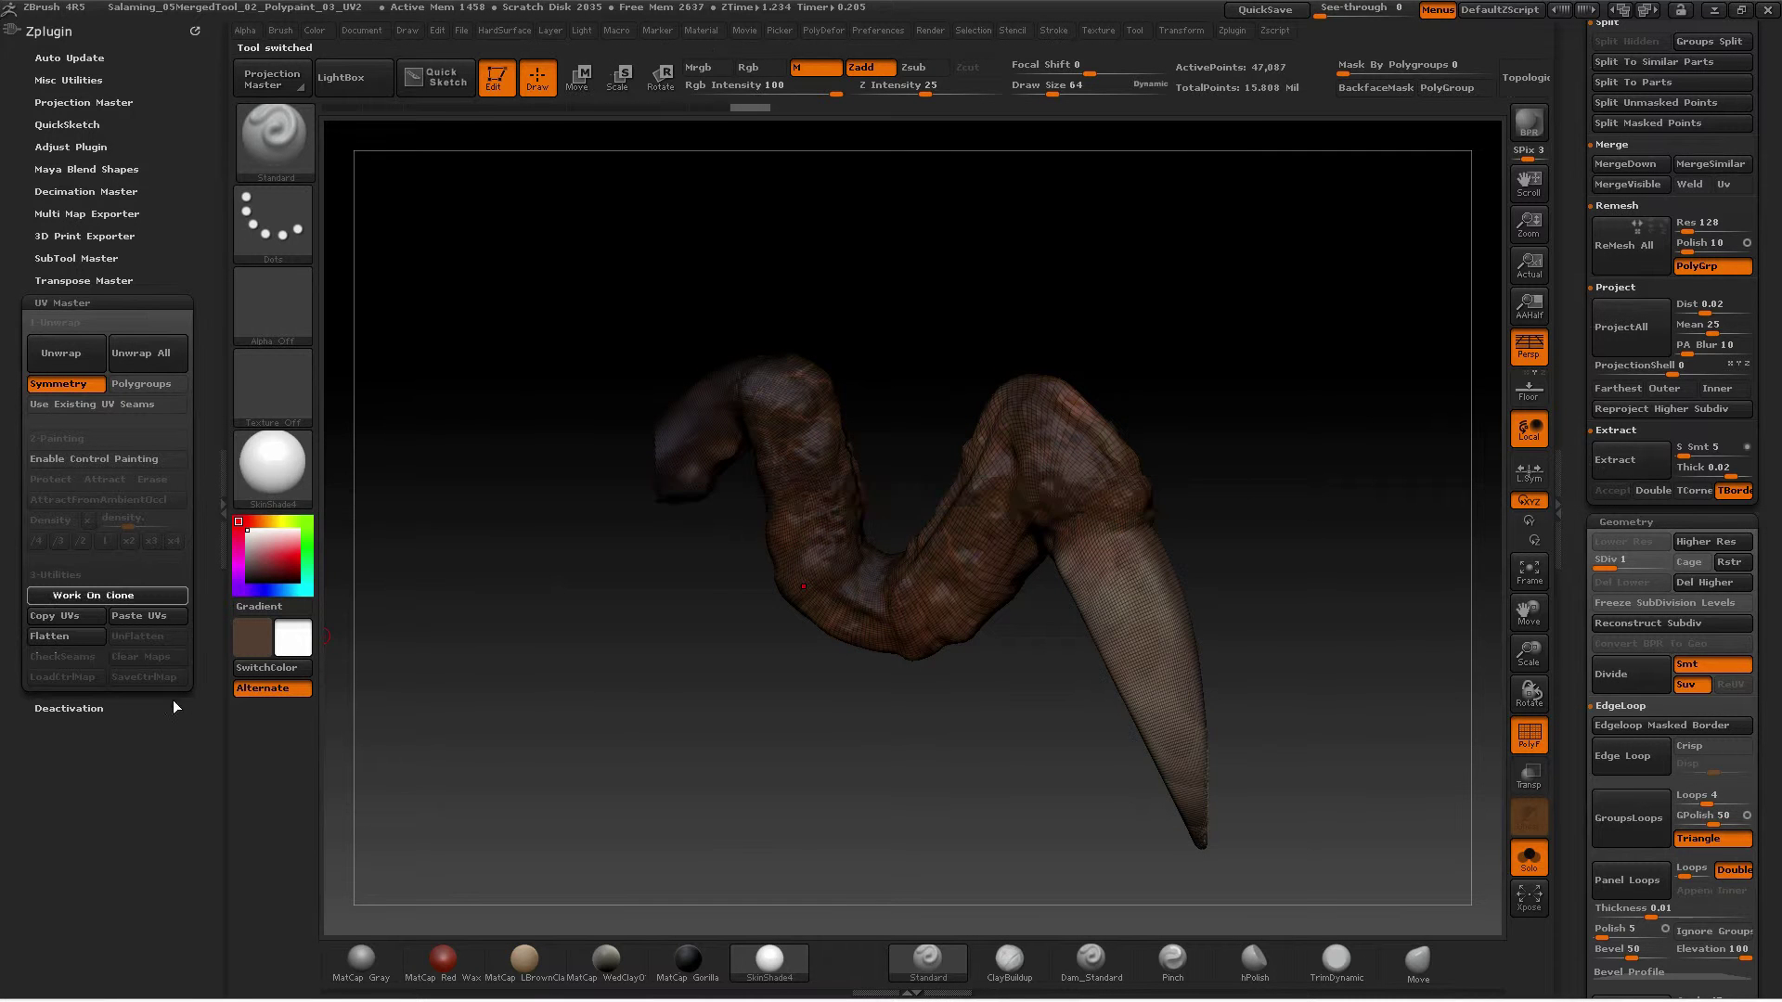
pyautogui.scroll(10, 1633, 520)
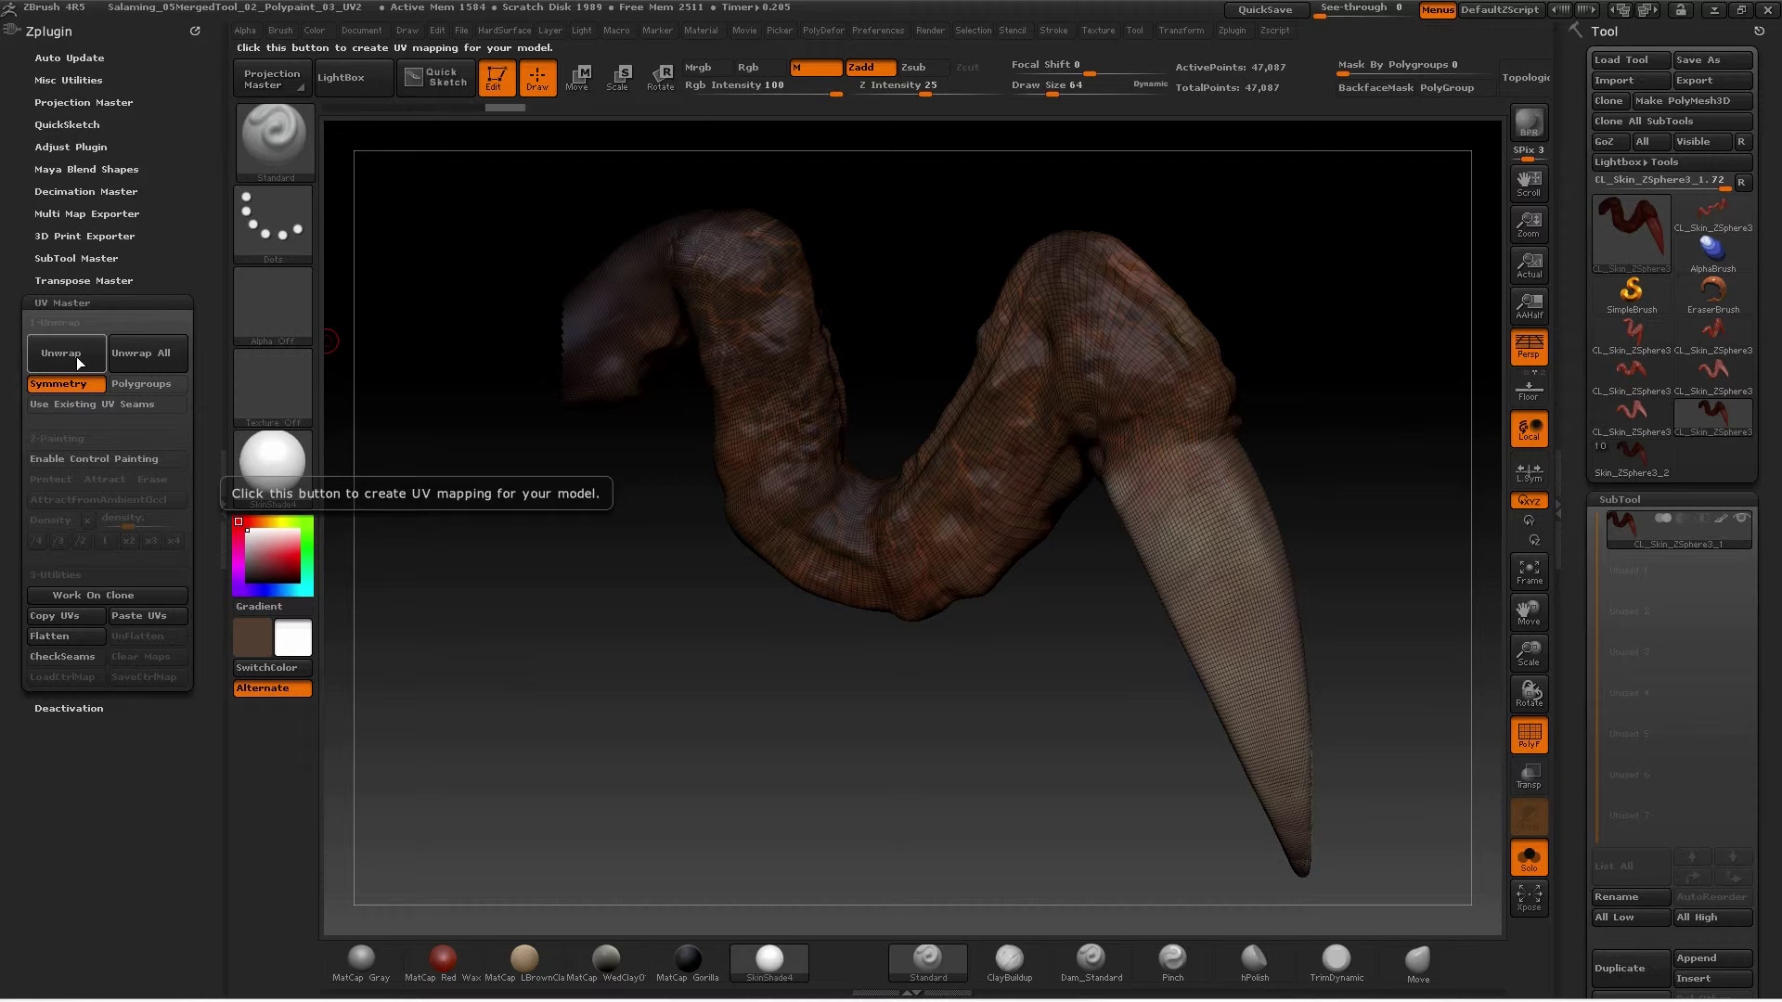
pyautogui.moveTo(1582, 761); pyautogui.dragTo(1584, 503)
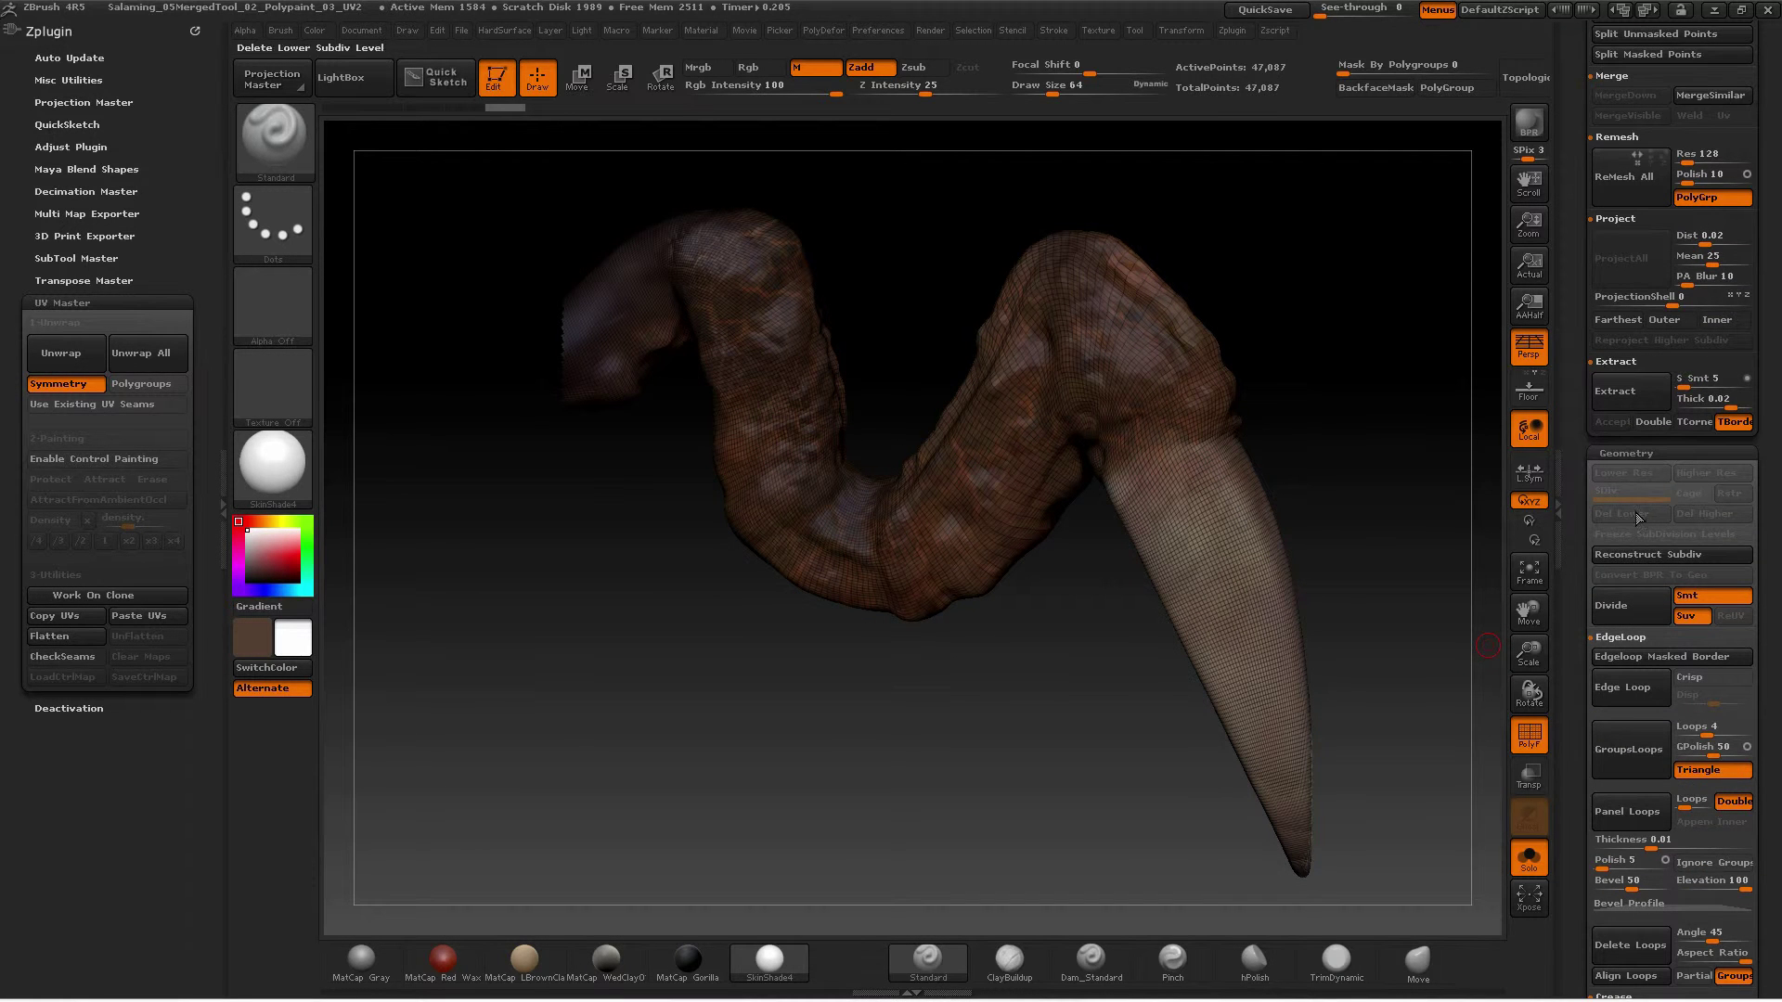
pyautogui.moveTo(1578, 496); pyautogui.dragTo(1578, 749)
pyautogui.click(80, 362)
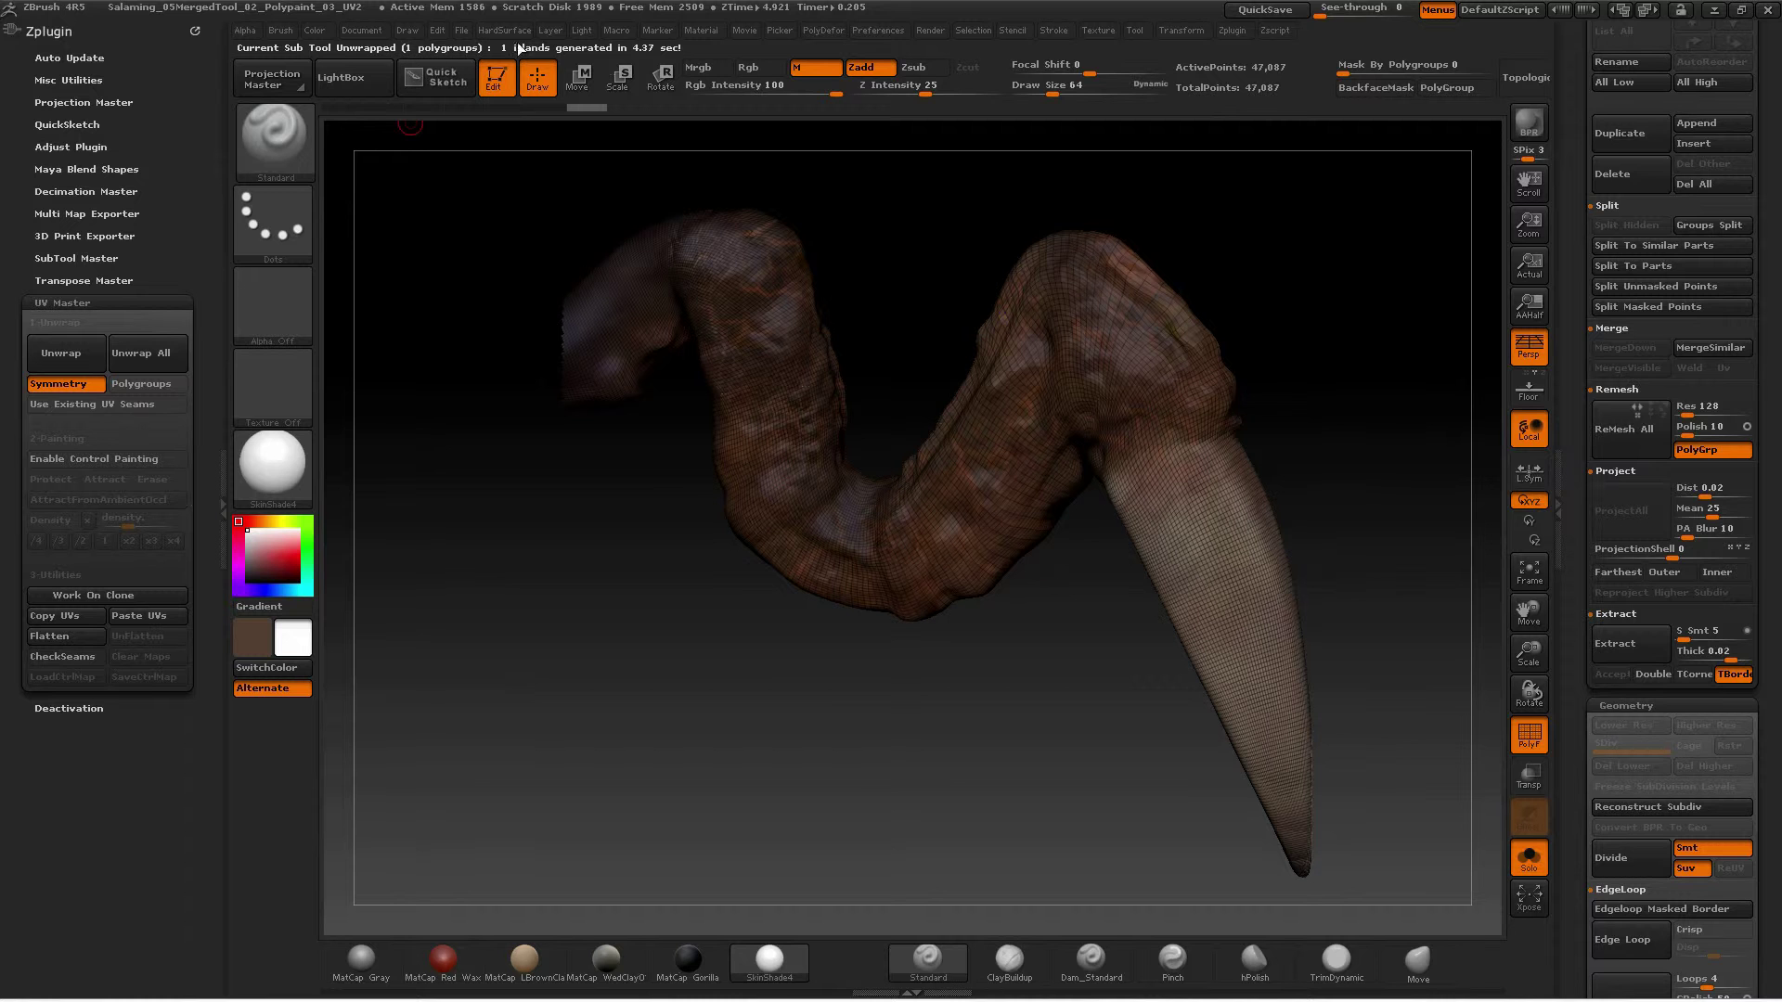
pyautogui.scroll(-5, 1565, 743)
pyautogui.scroll(-3, 1565, 687)
pyautogui.scroll(-3, 1566, 631)
# Set Texture Off, hide PolyFrame, and create a new texture with New From UV Map
pyautogui.click(1566, 540)
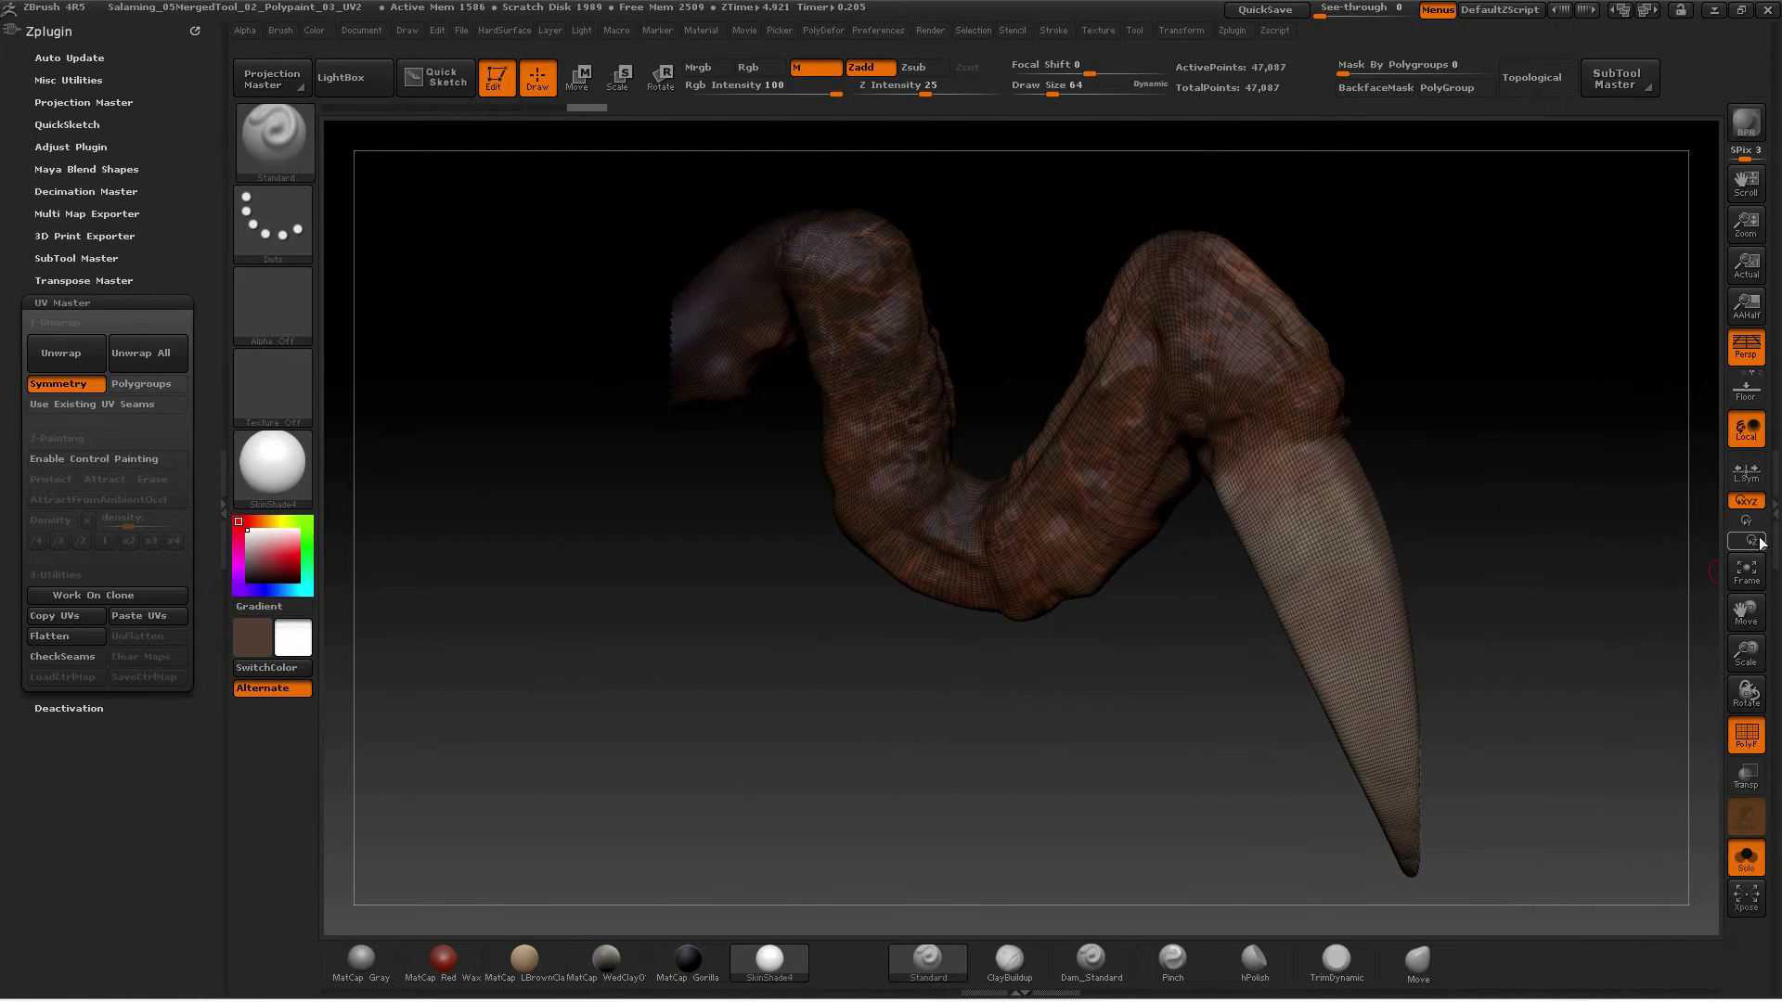
pyautogui.click(1772, 532)
pyautogui.scroll(-3, 1583, 500)
pyautogui.scroll(-3, 1582, 501)
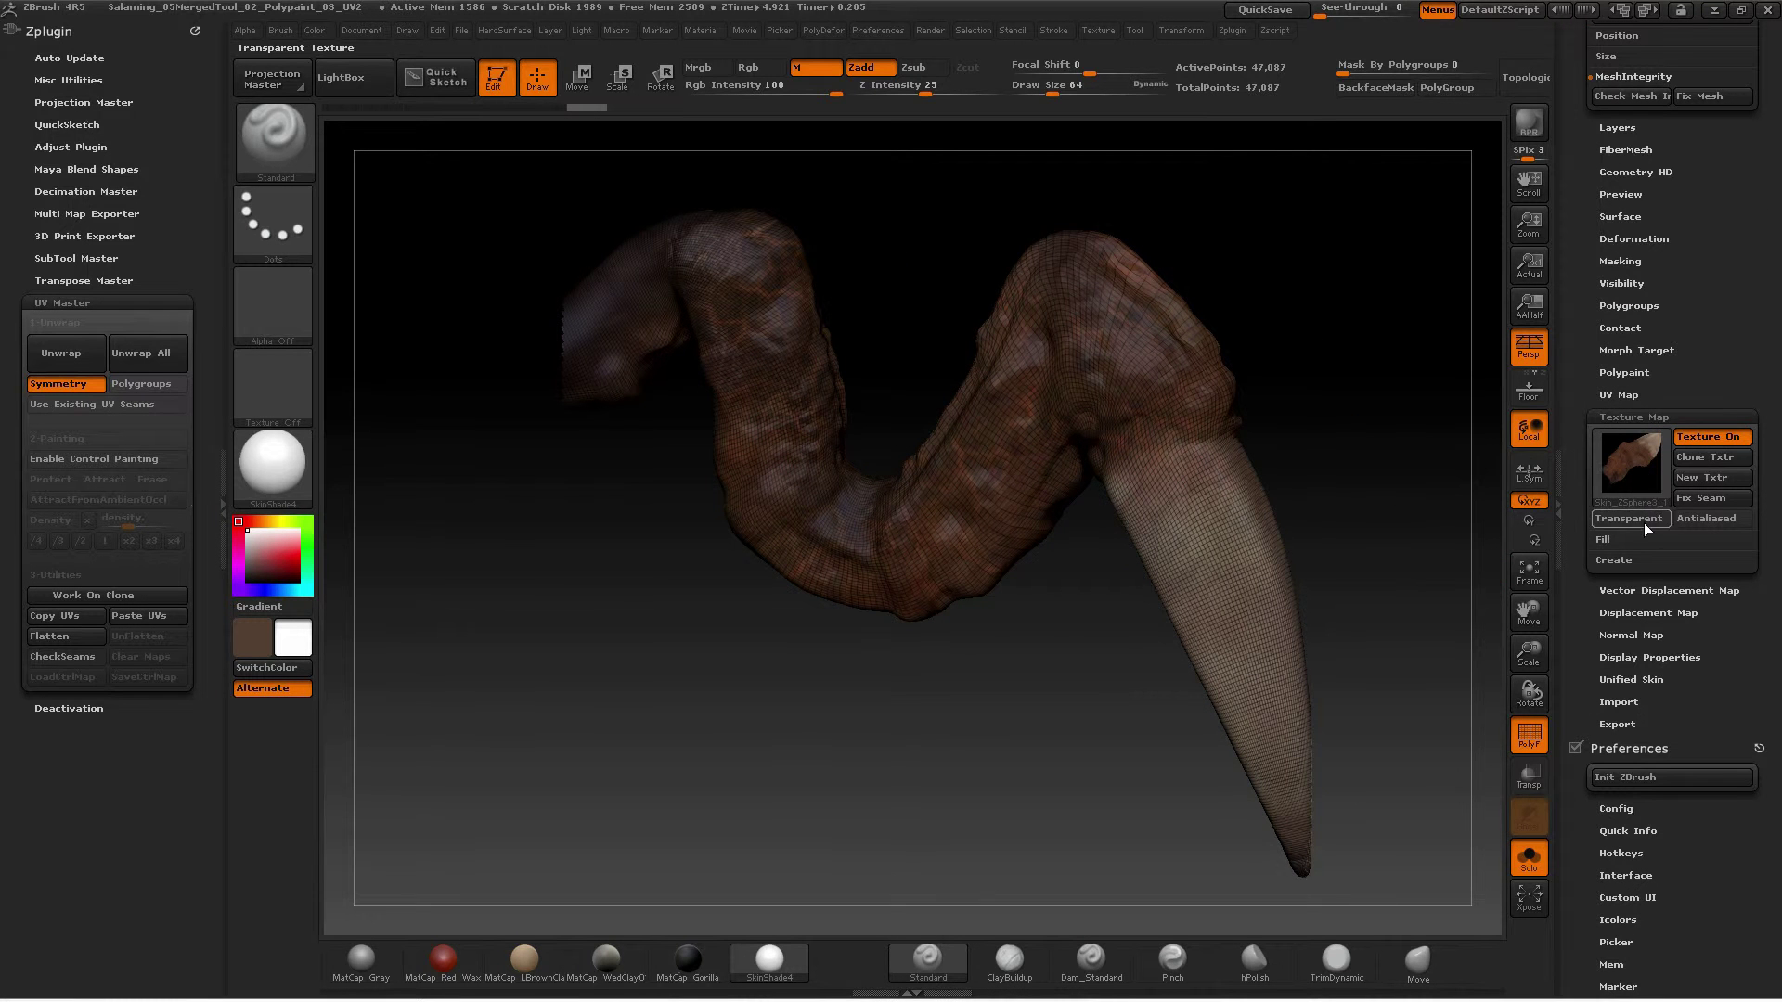
pyautogui.click(1644, 475)
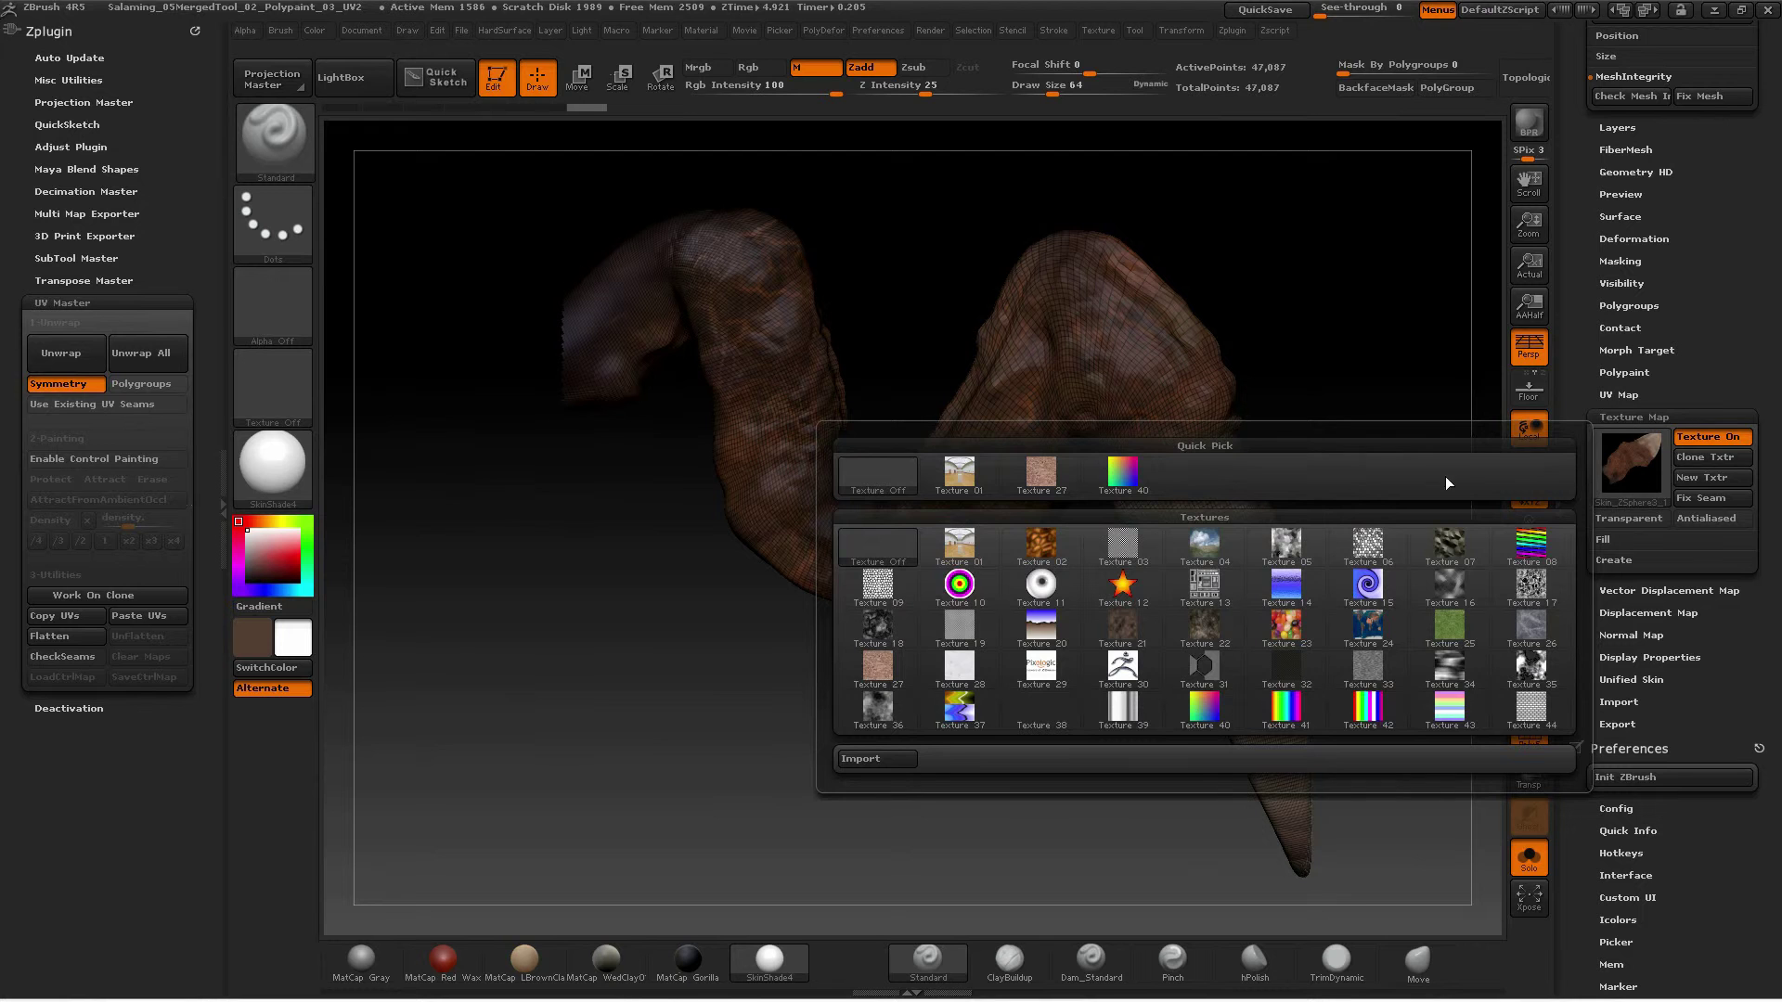
pyautogui.click(895, 485)
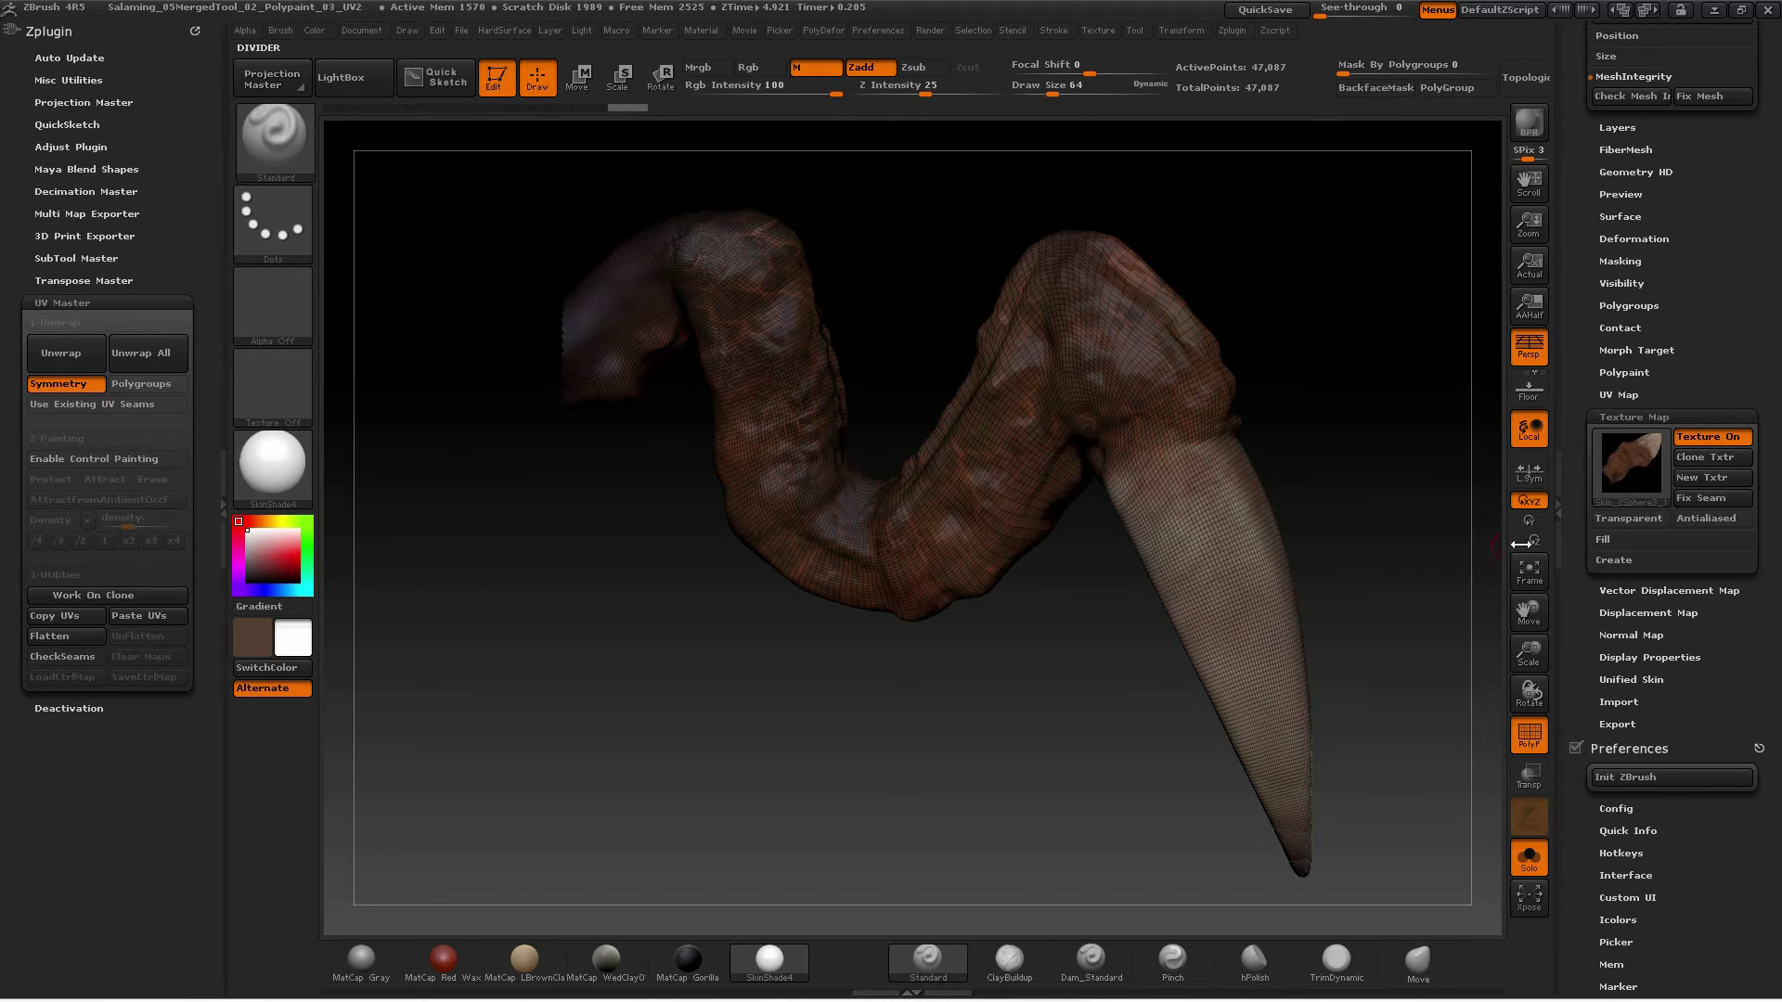
pyautogui.hotkey('shift', 'f')
pyautogui.click(1614, 559)
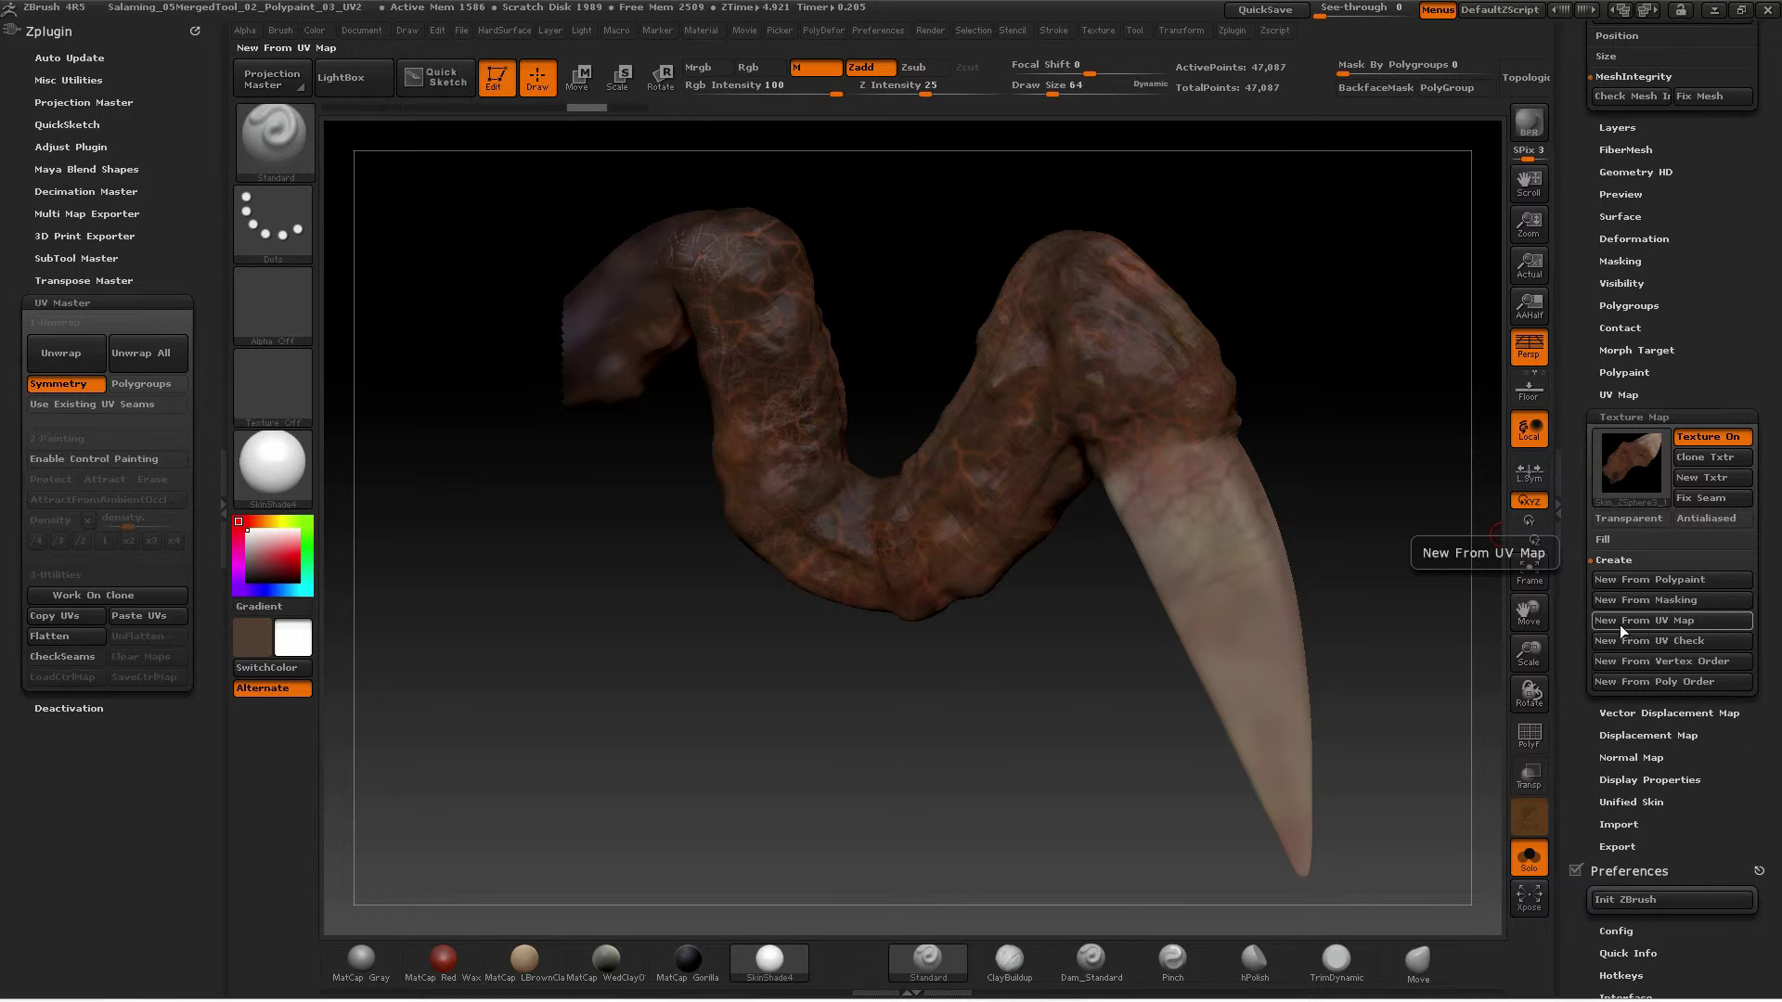
pyautogui.click(1635, 620)
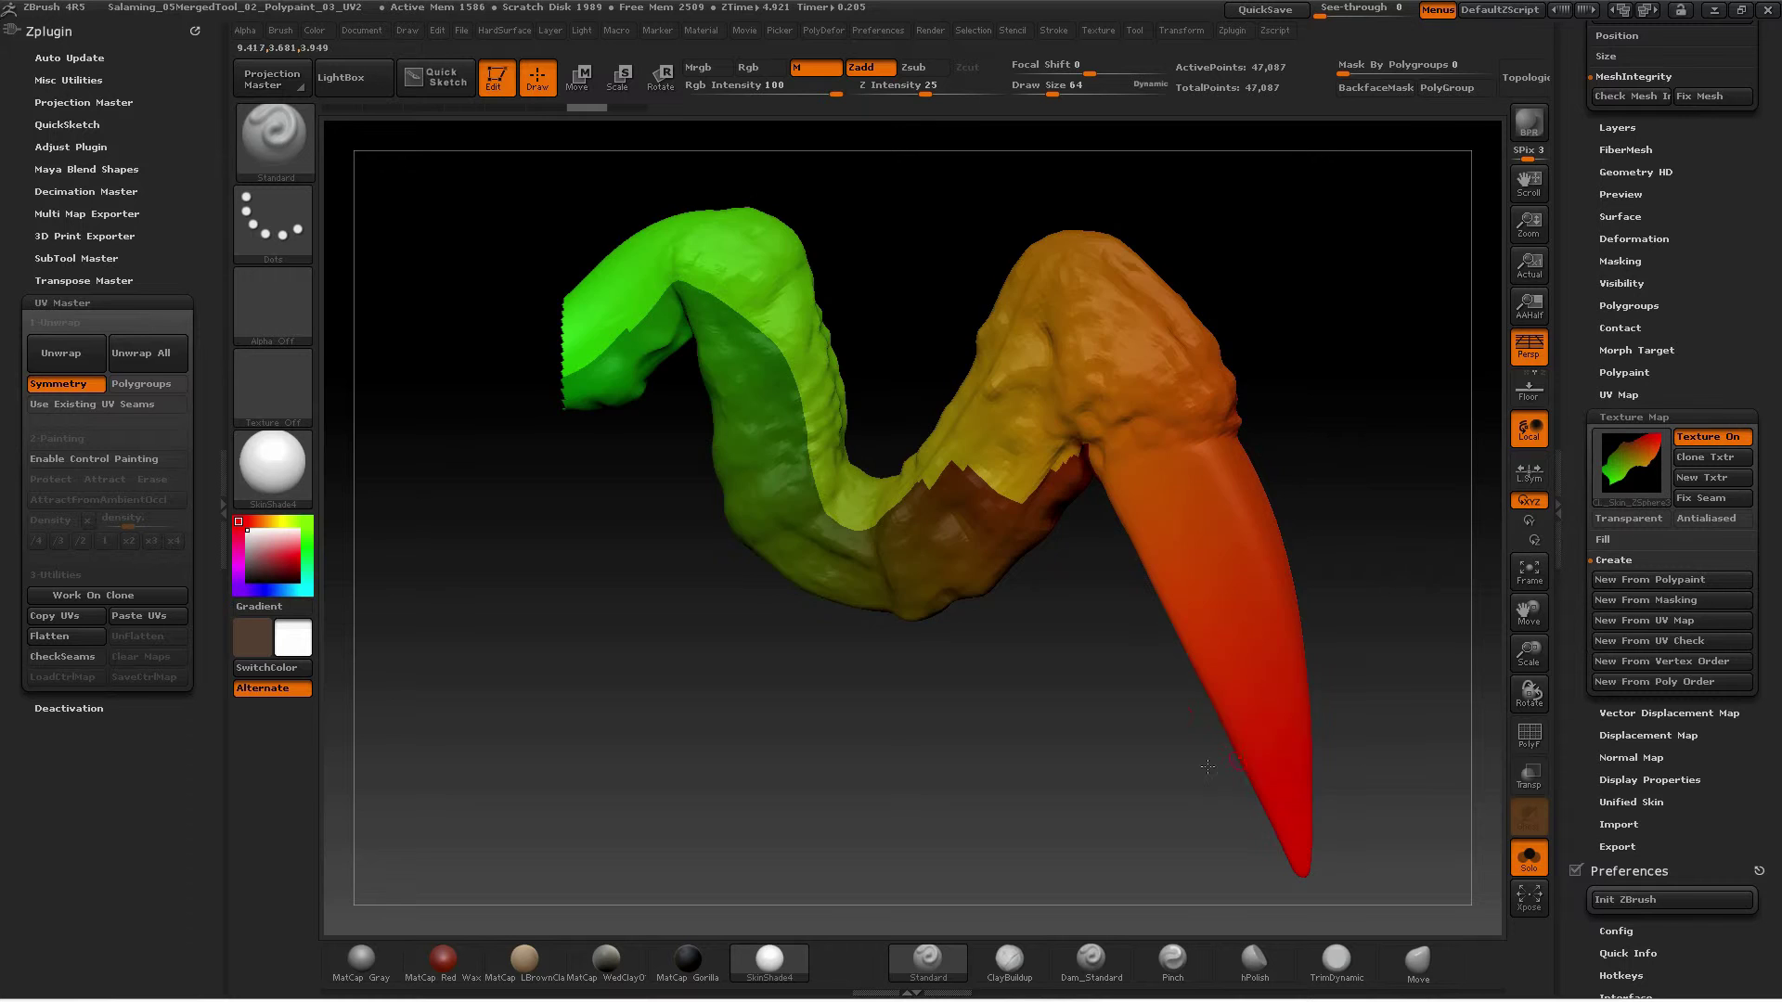
pyautogui.moveTo(1203, 740); pyautogui.dragTo(1305, 583)
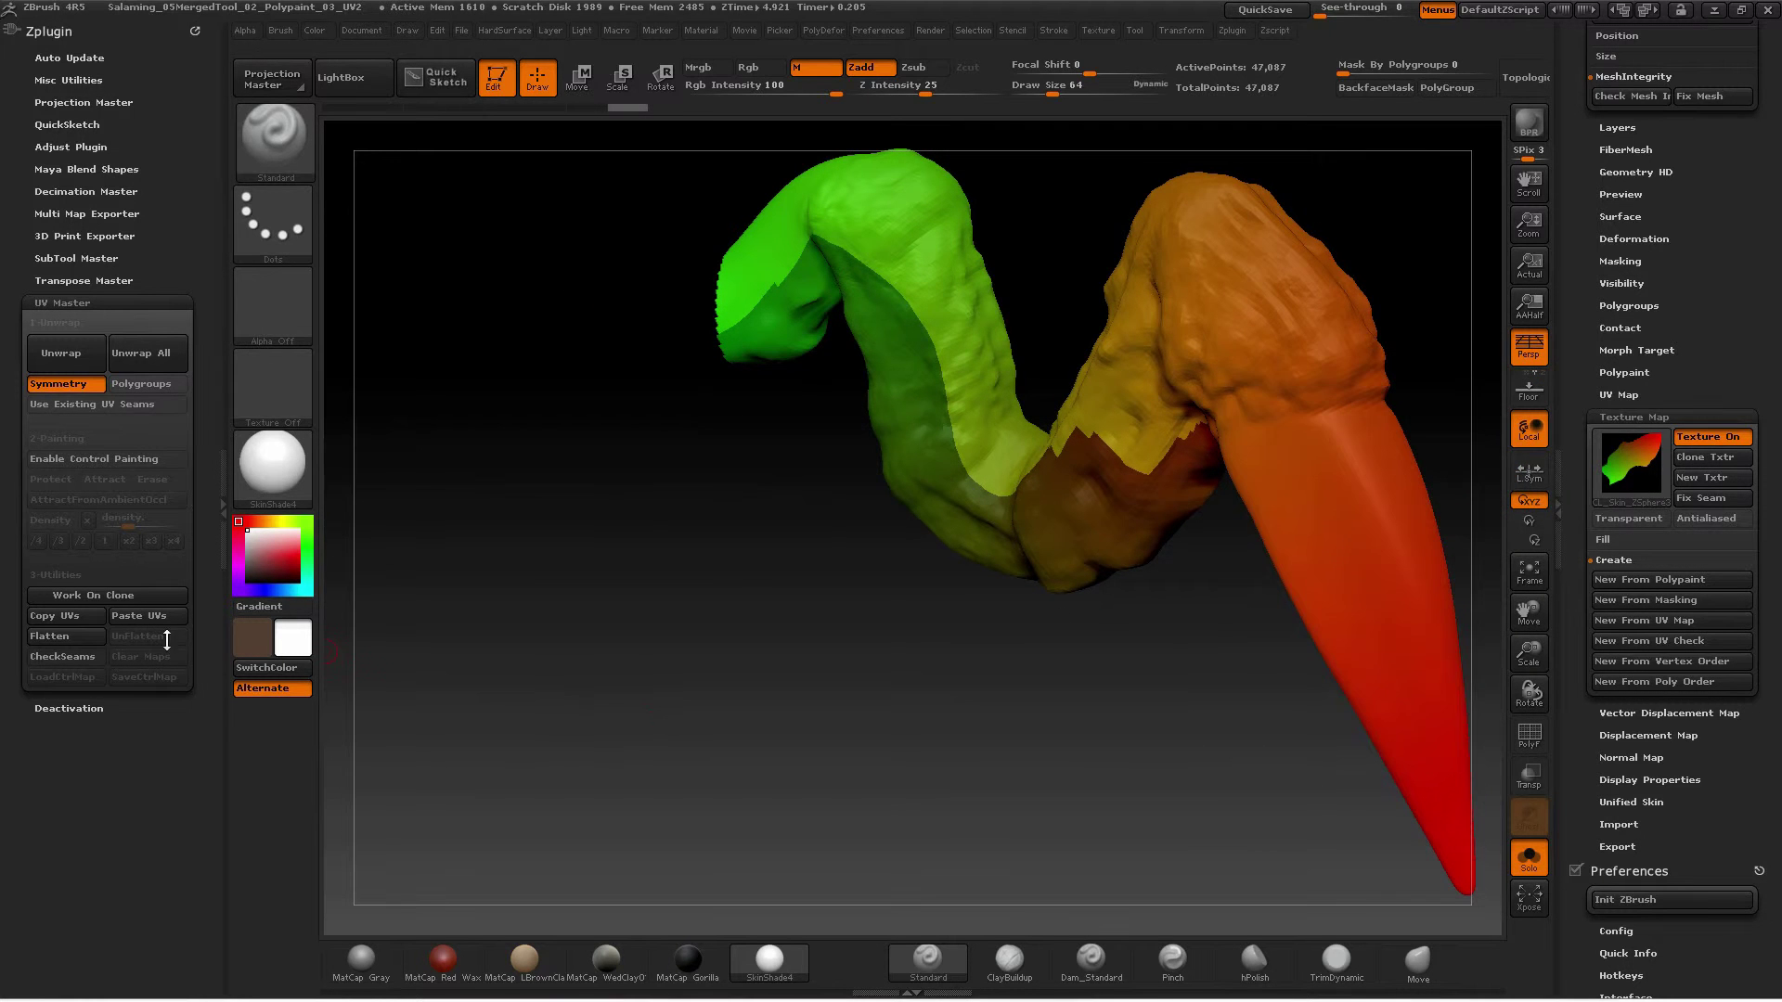
# Flatten and unflatten the UVs, enable CheckSeams with texture off, then Enable Control Painting
pyautogui.click(75, 638)
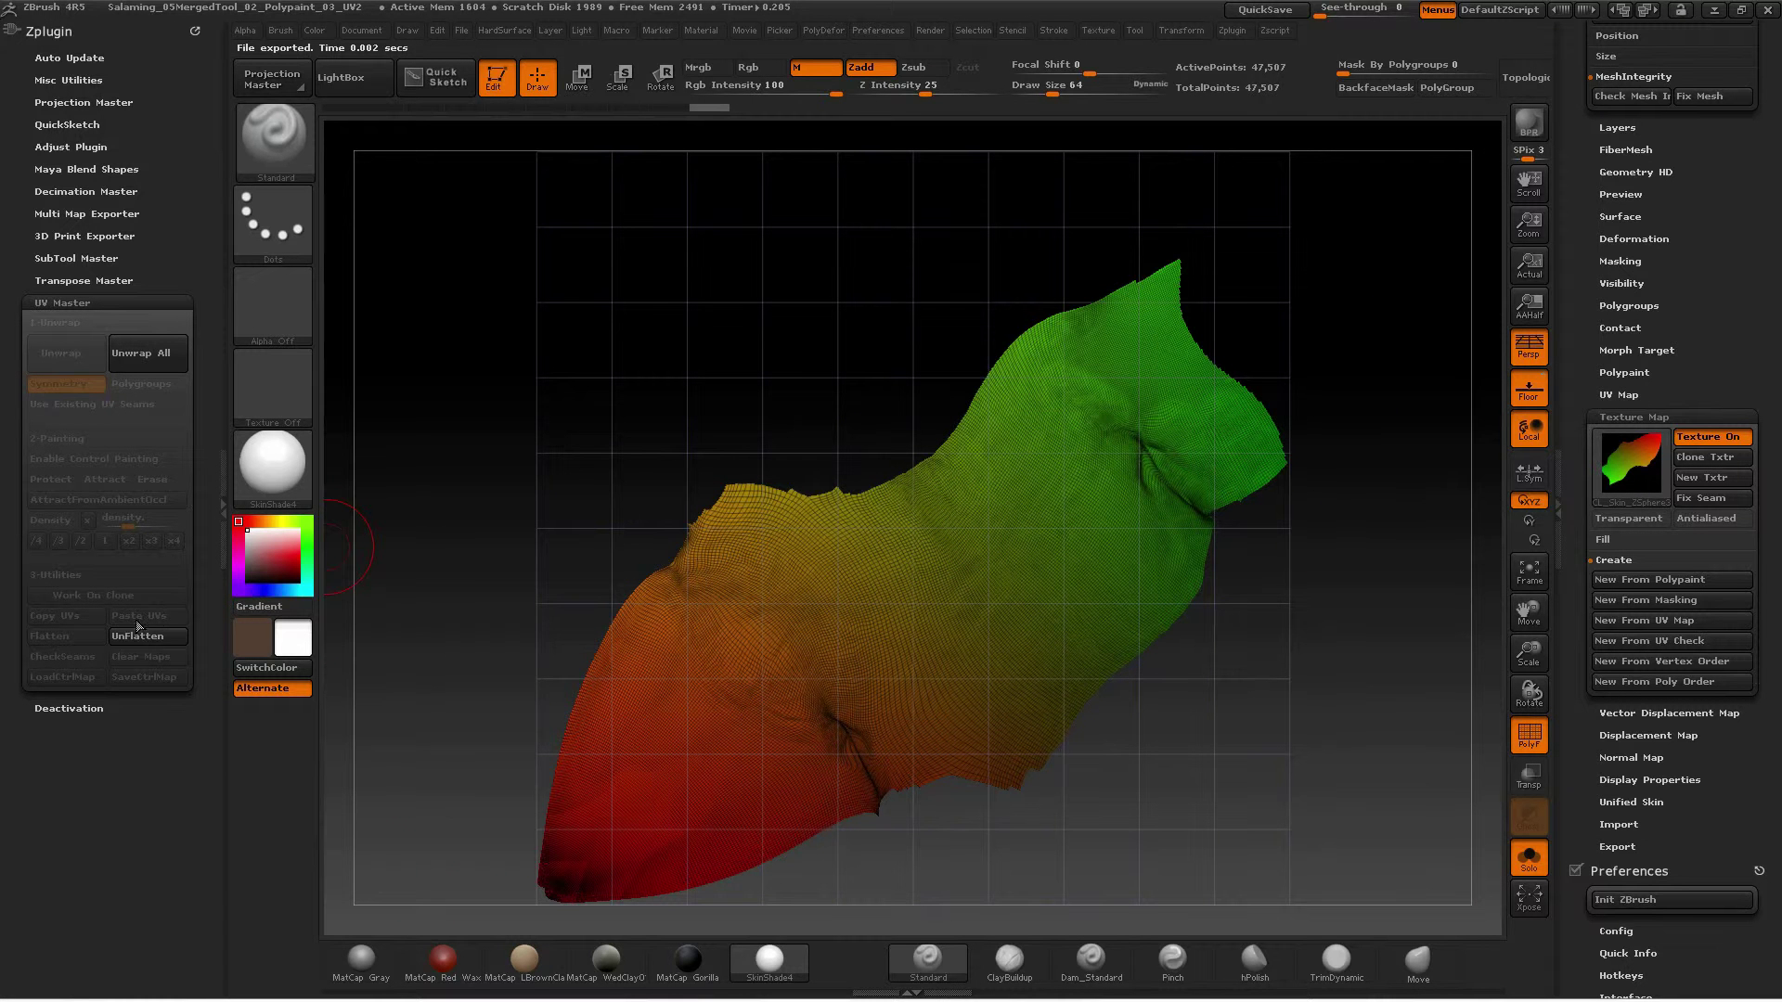
pyautogui.click(137, 636)
pyautogui.click(74, 656)
pyautogui.click(1694, 438)
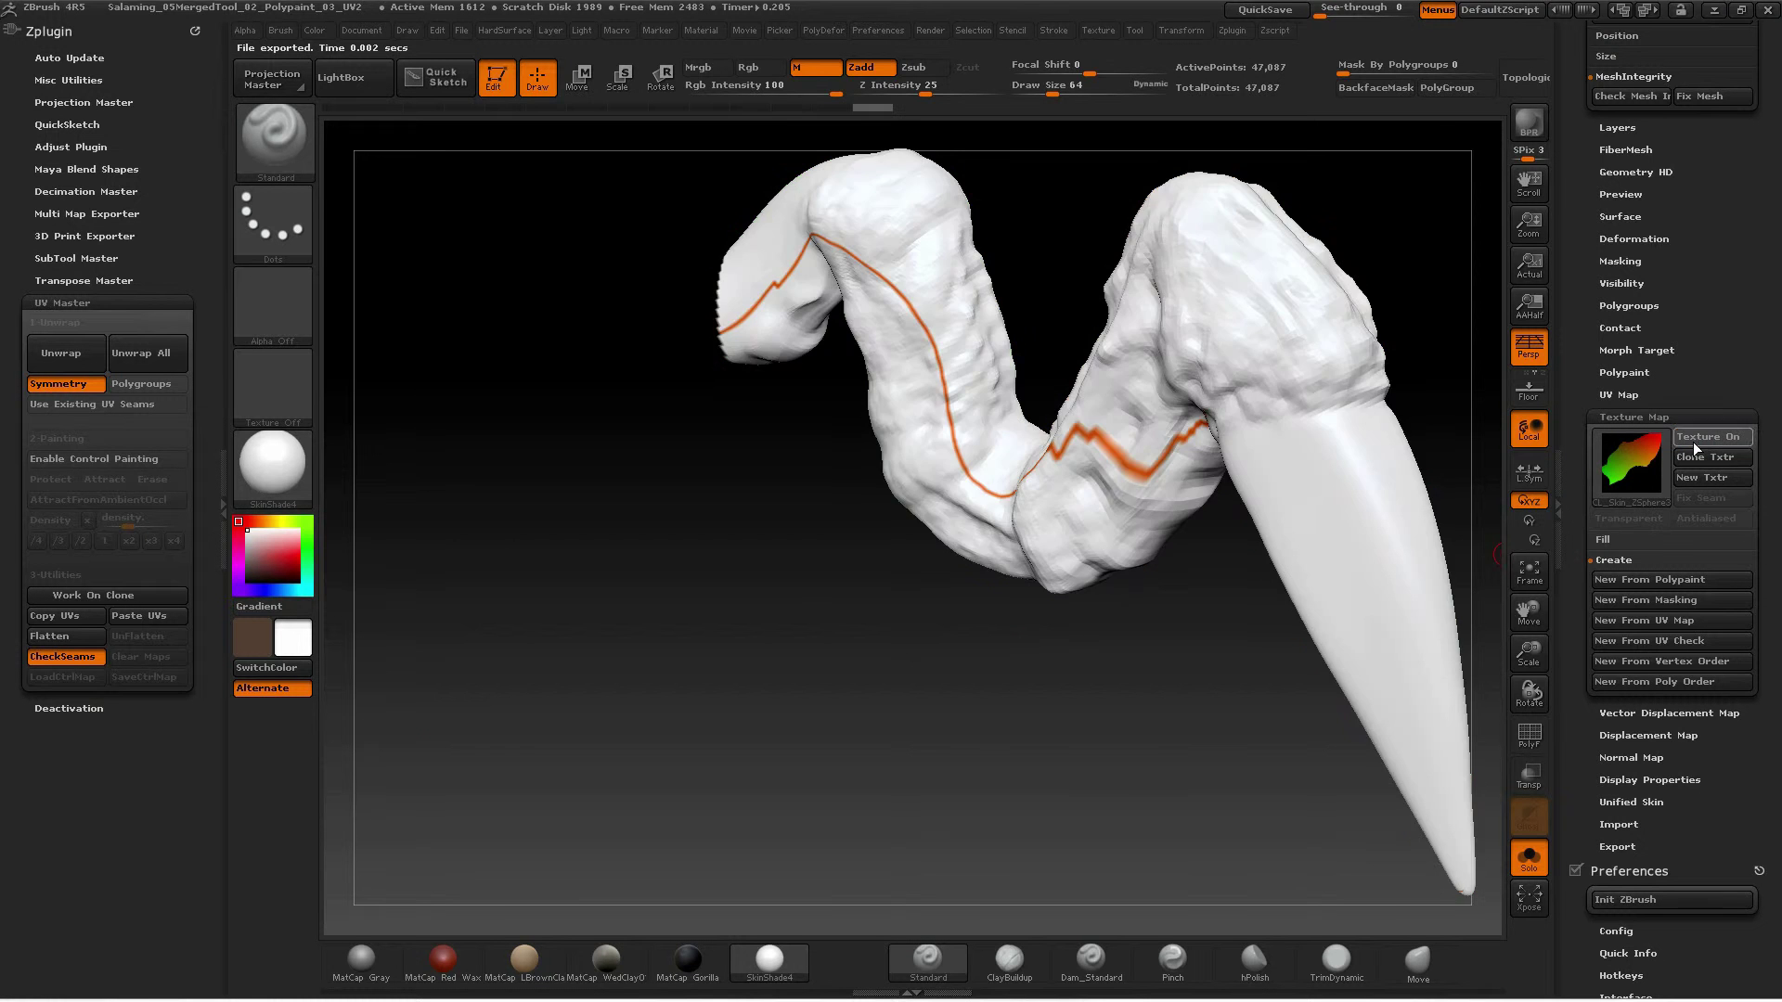
pyautogui.moveTo(1063, 687)
pyautogui.mouseDown()
pyautogui.moveTo(1026, 498)
pyautogui.moveTo(1625, 362)
pyautogui.mouseUp()
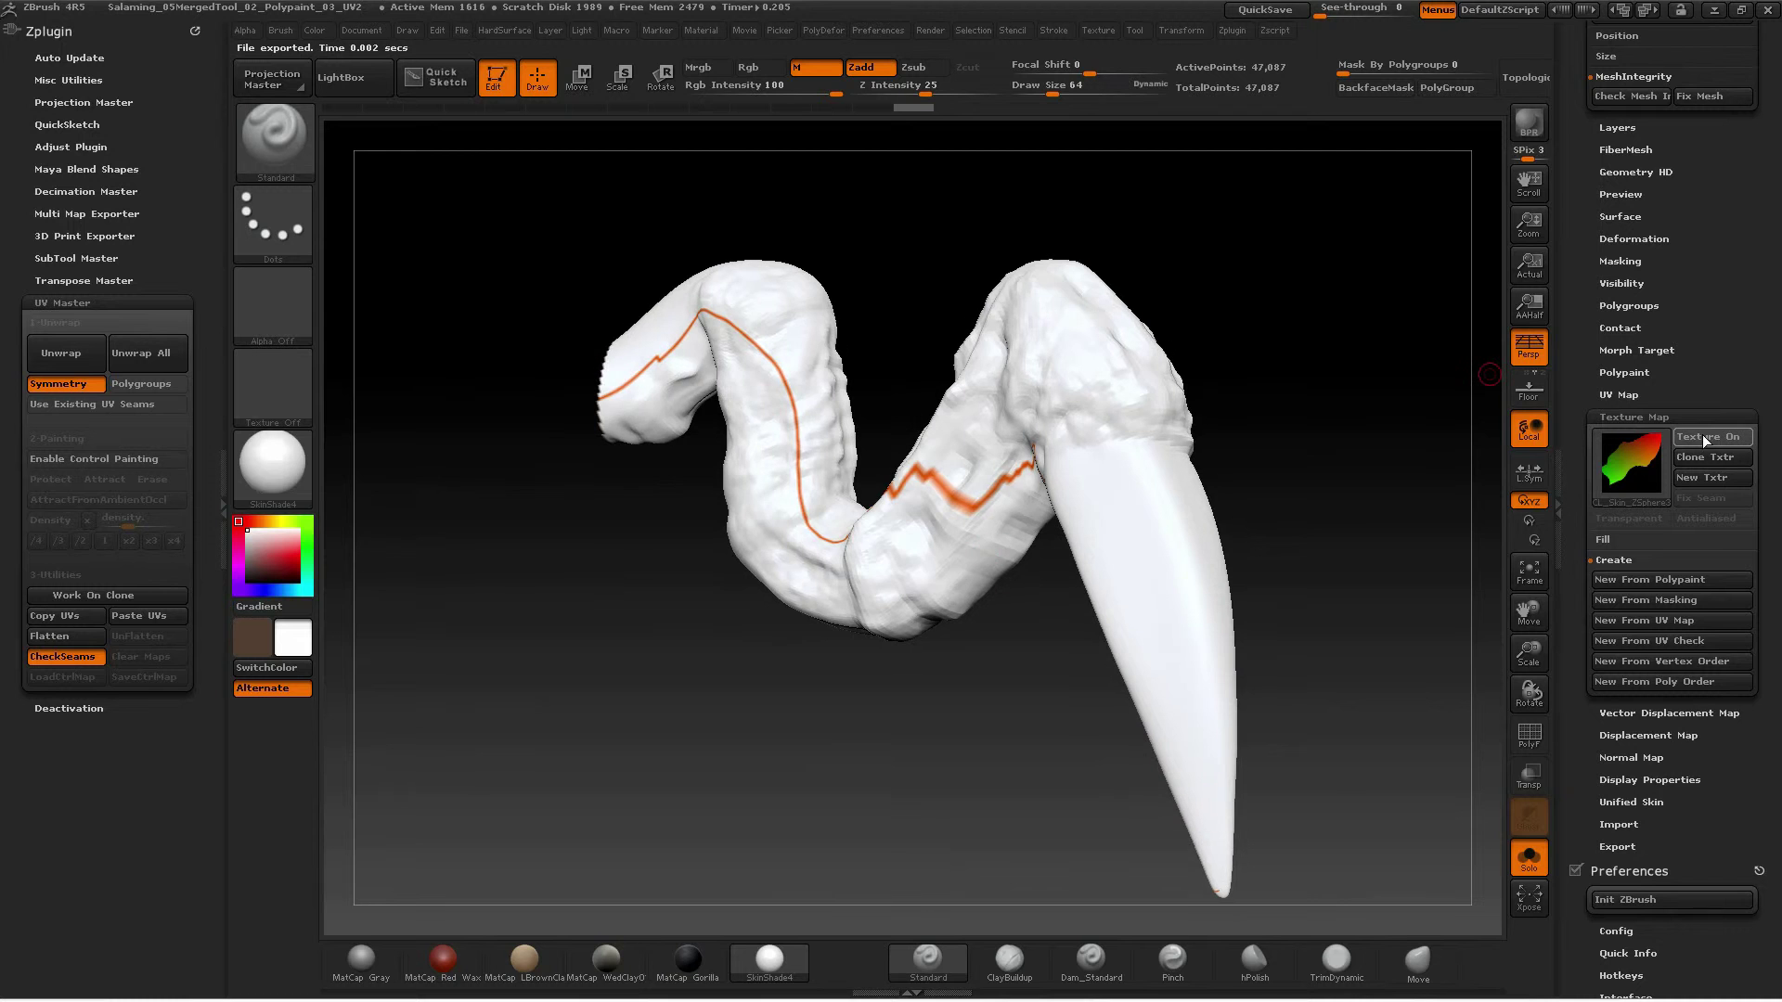
pyautogui.click(1708, 437)
pyautogui.moveTo(1297, 569)
pyautogui.mouseDown()
pyautogui.moveTo(974, 701)
pyautogui.moveTo(1238, 591)
pyautogui.mouseUp()
pyautogui.click(1732, 440)
pyautogui.moveTo(937, 775); pyautogui.dragTo(983, 780)
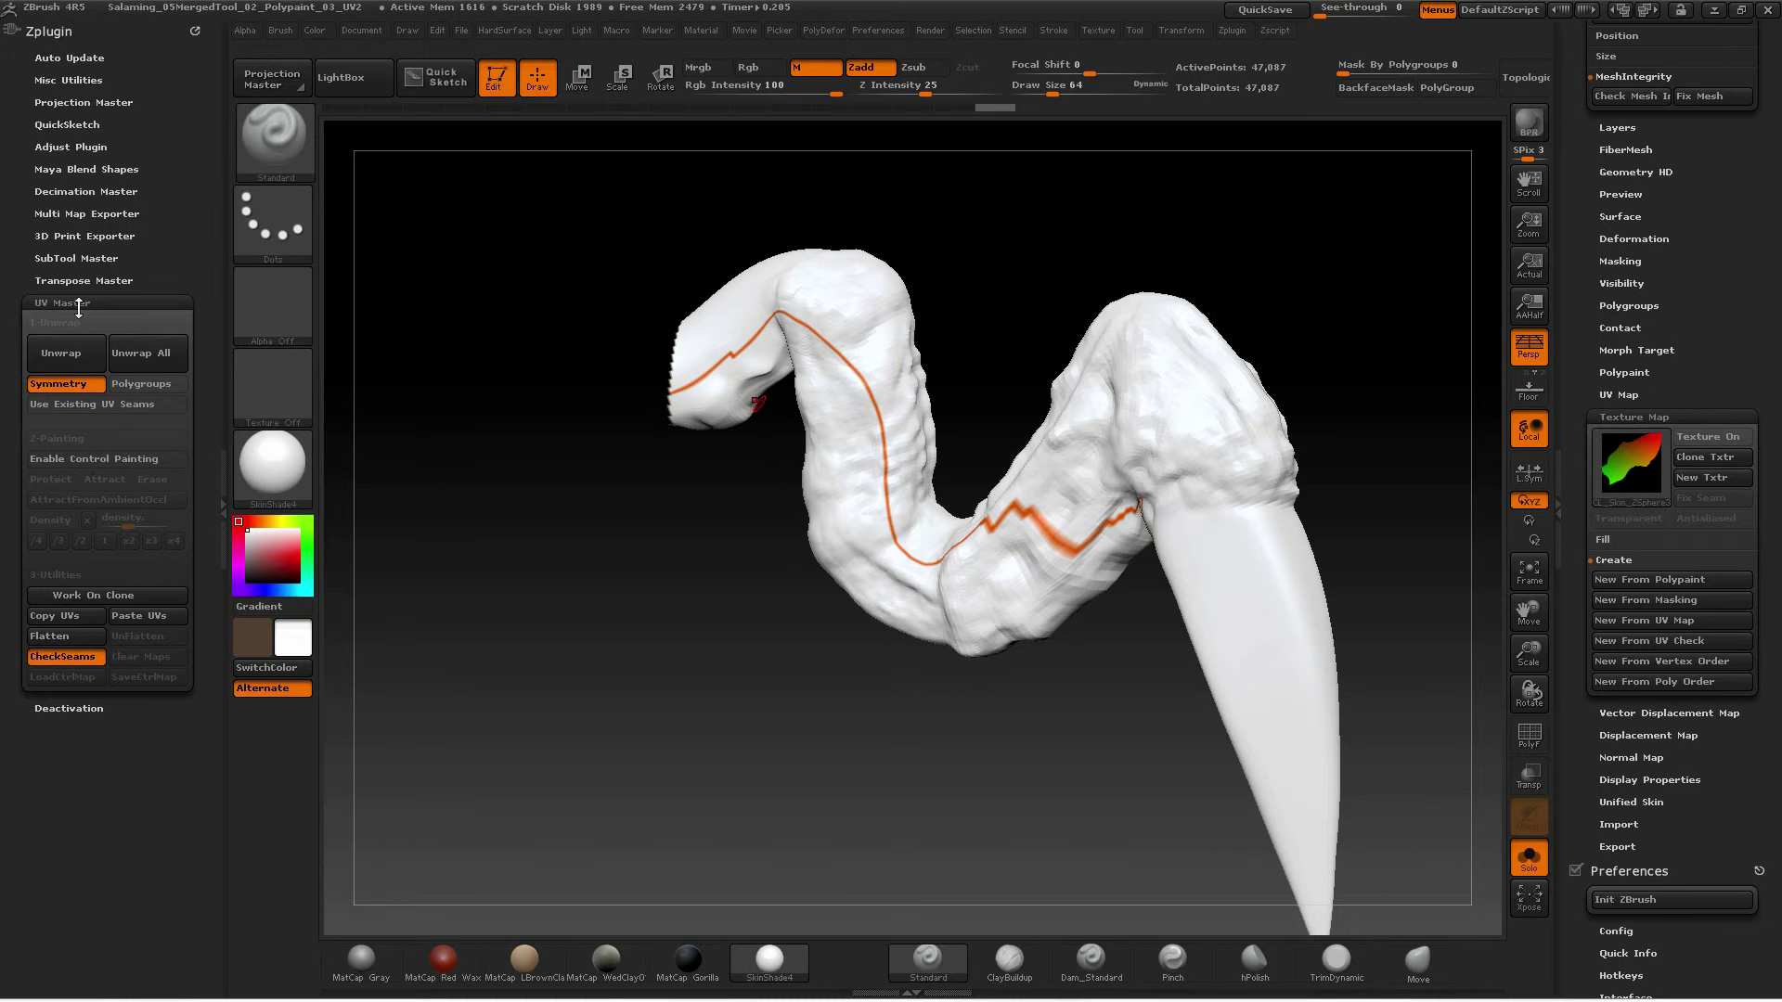
pyautogui.click(108, 459)
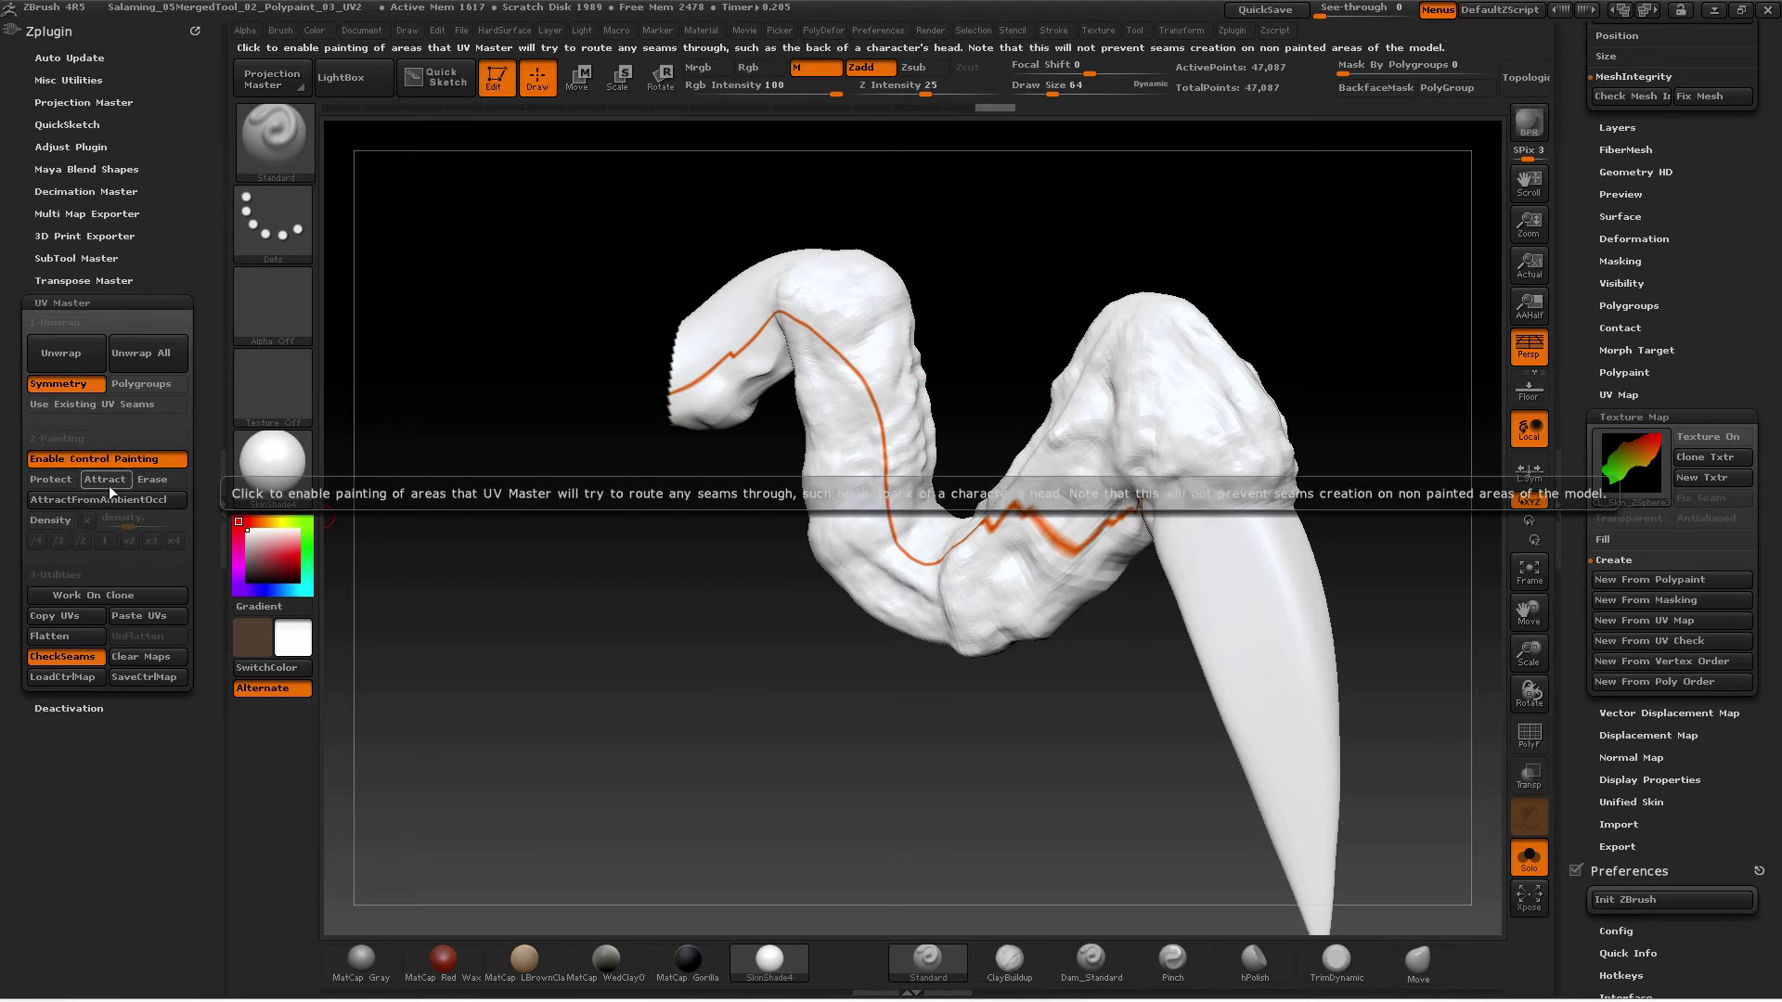
# Try a blue attract line and a red protect blob on the upper bend, then undo them
pyautogui.click(108, 482)
pyautogui.moveTo(846, 397); pyautogui.dragTo(861, 544)
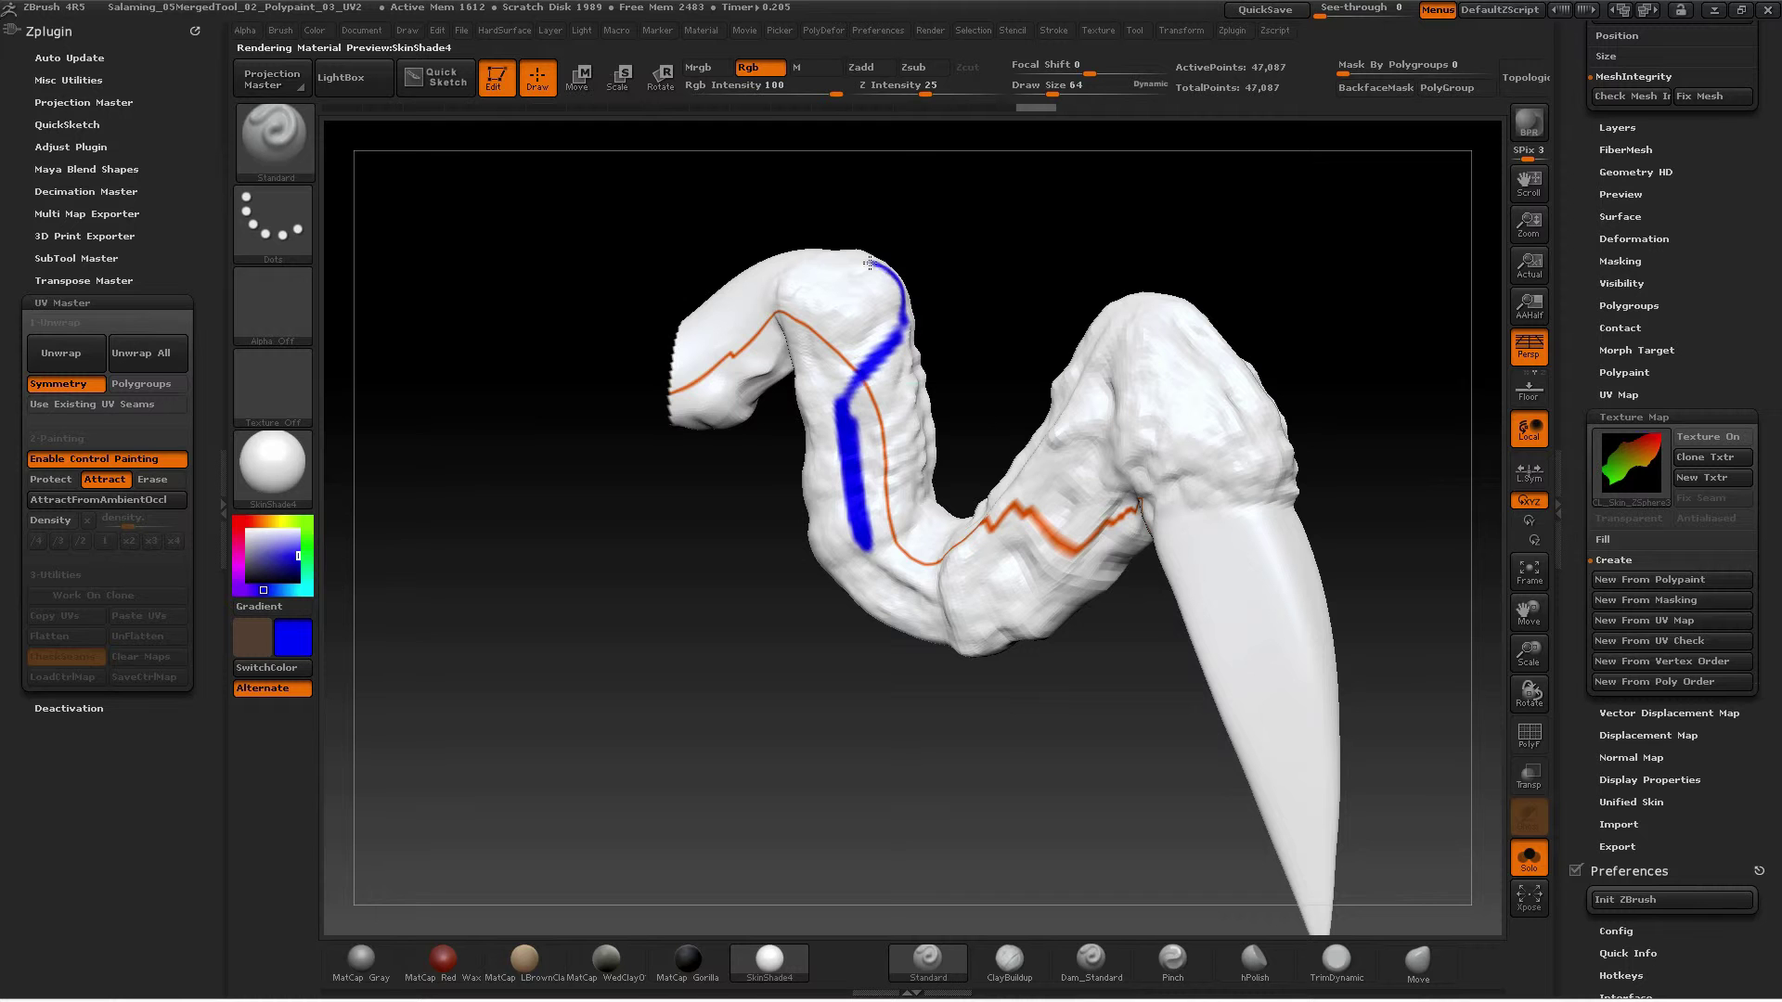
pyautogui.click(51, 479)
pyautogui.press('space')
pyautogui.moveTo(834, 282); pyautogui.dragTo(791, 316)
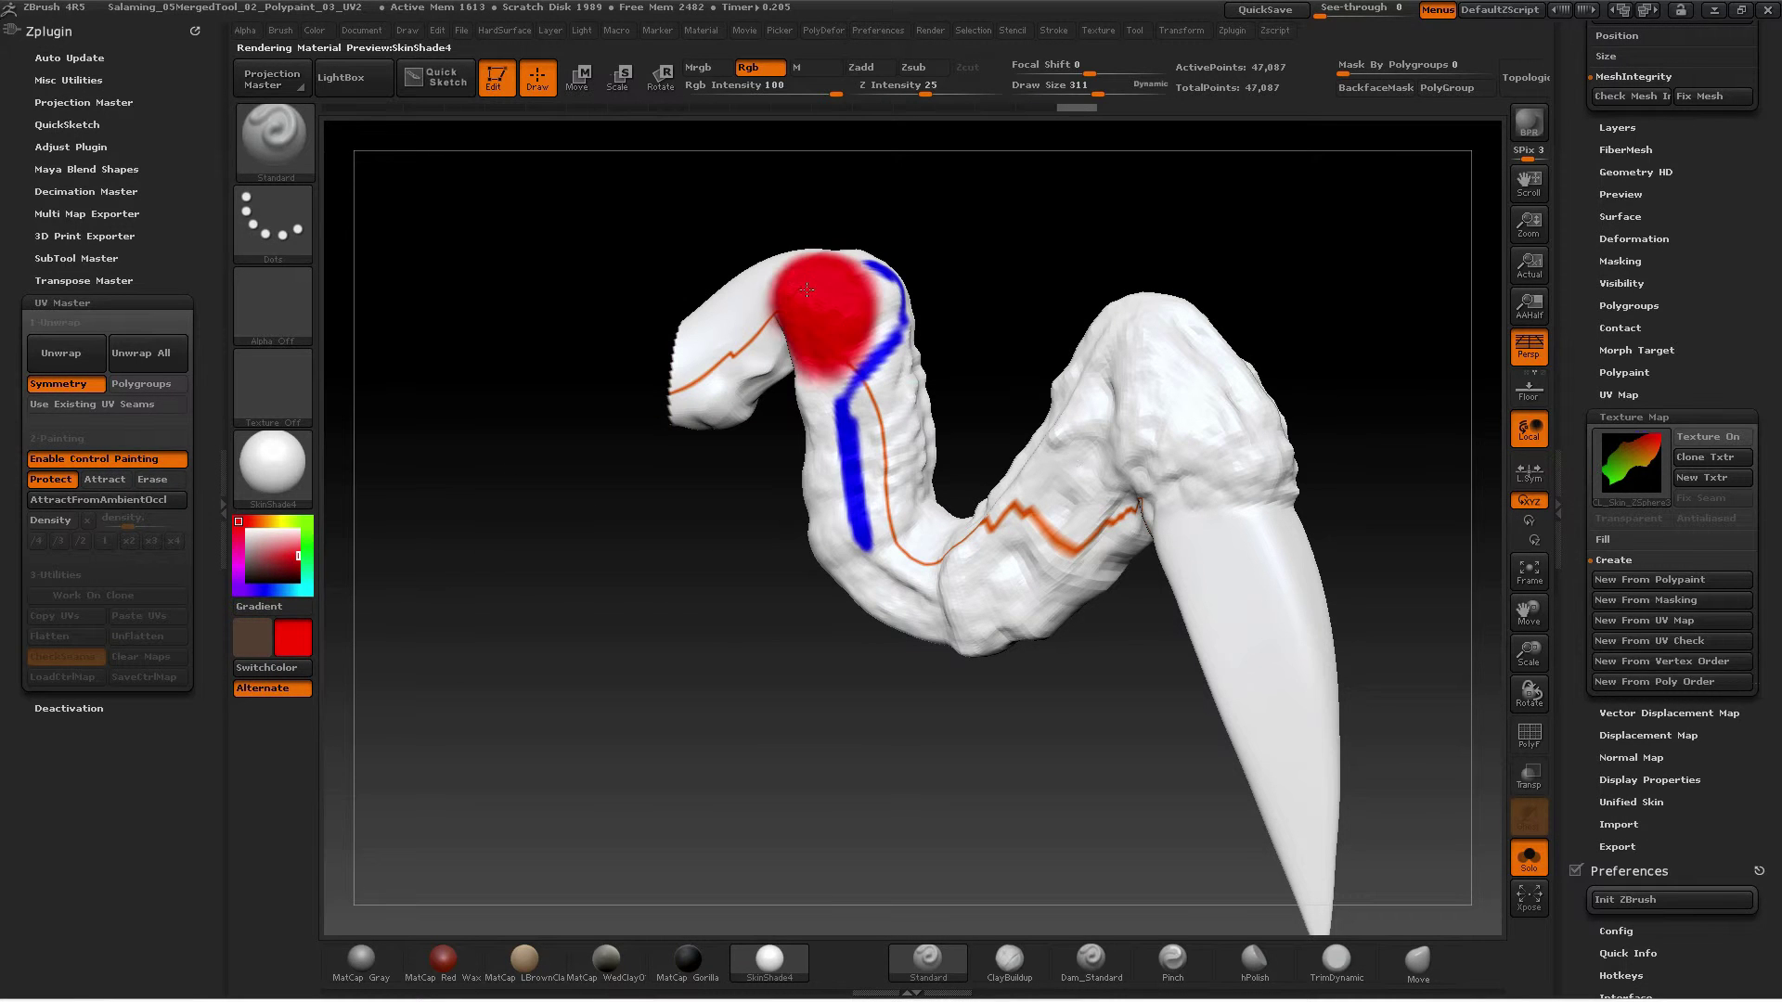
pyautogui.hotkey('ctrl', 'z')
pyautogui.hotkey('ctrl', 'z')
# Paint blue attract seam lines at brush size 140 along the leg's inner side toward the tip
pyautogui.moveTo(817, 565); pyautogui.dragTo(632, 489)
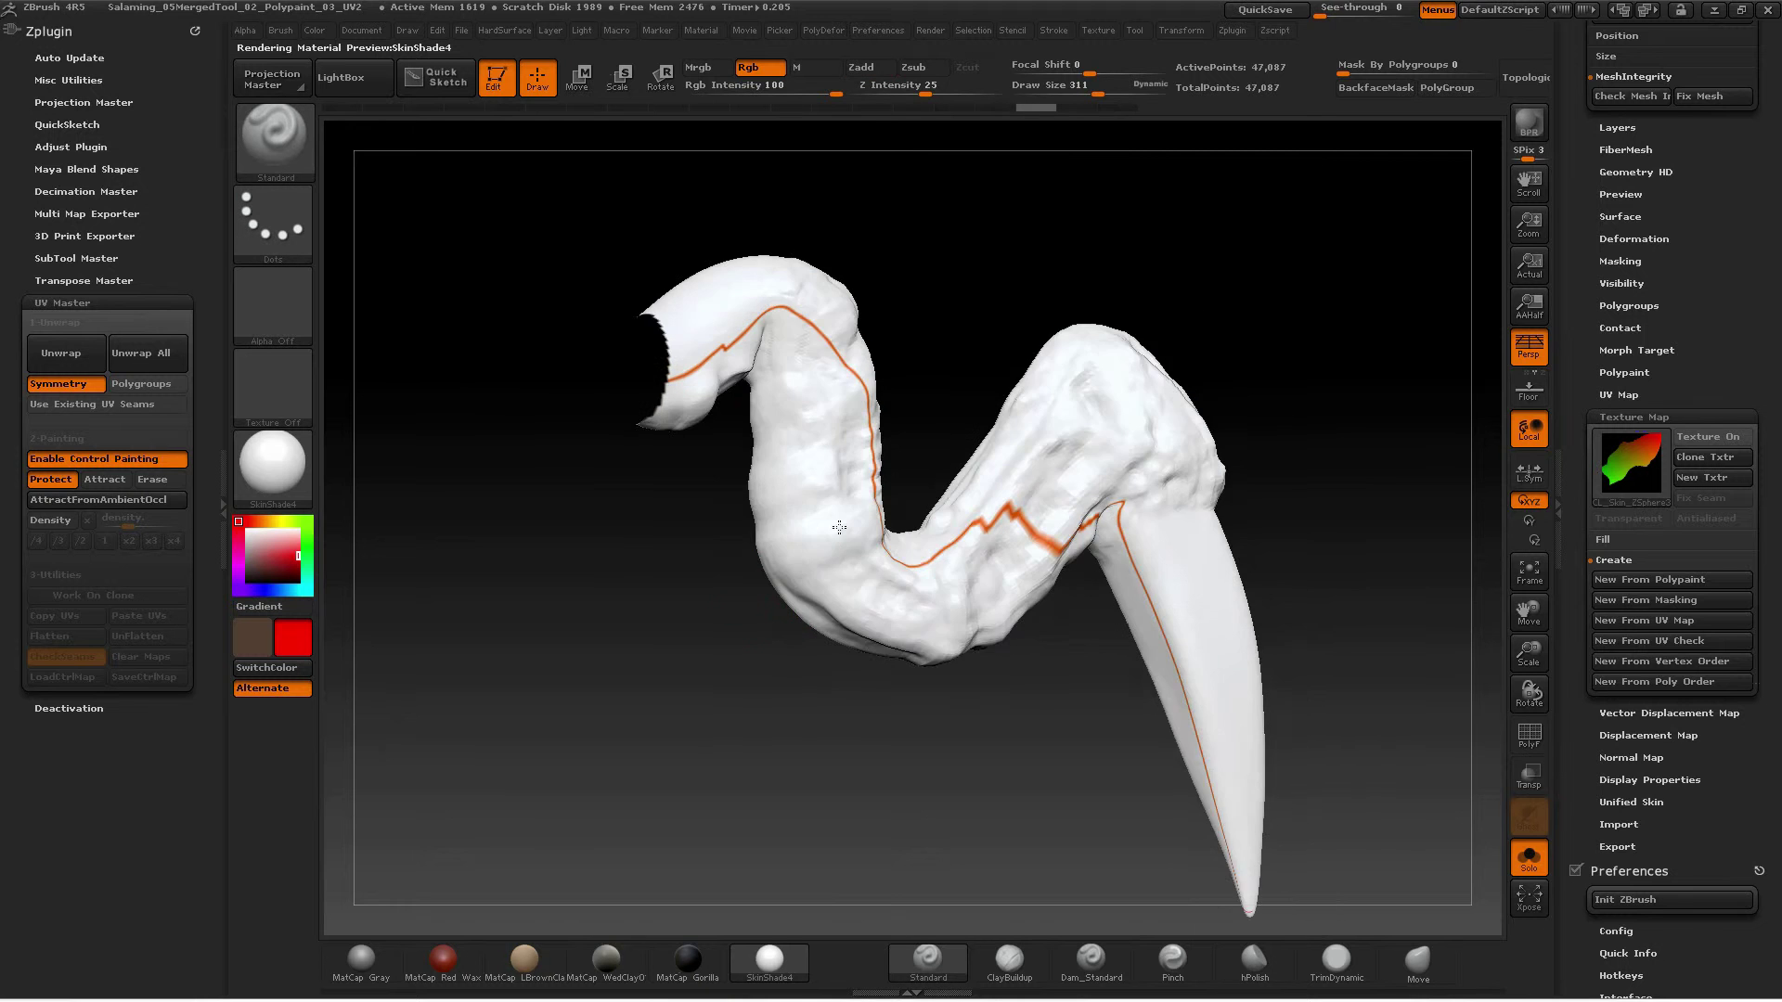
pyautogui.click(116, 482)
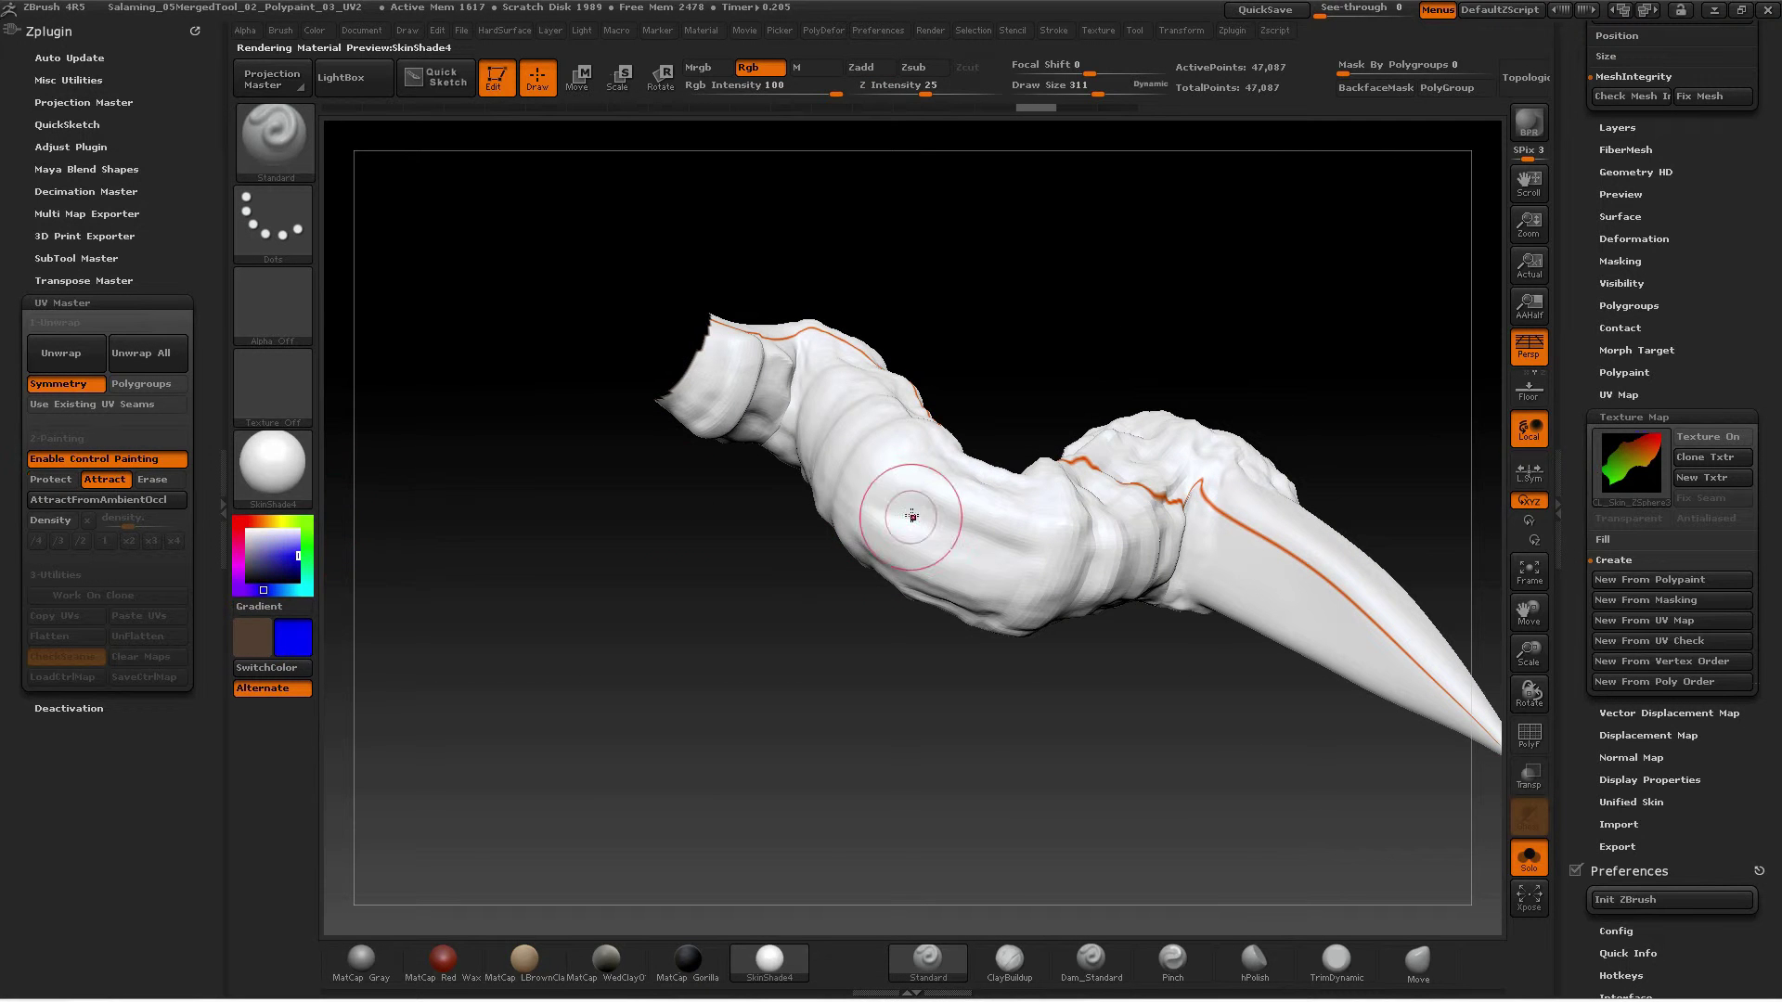
pyautogui.press('space')
pyautogui.moveTo(947, 558); pyautogui.dragTo(919, 547)
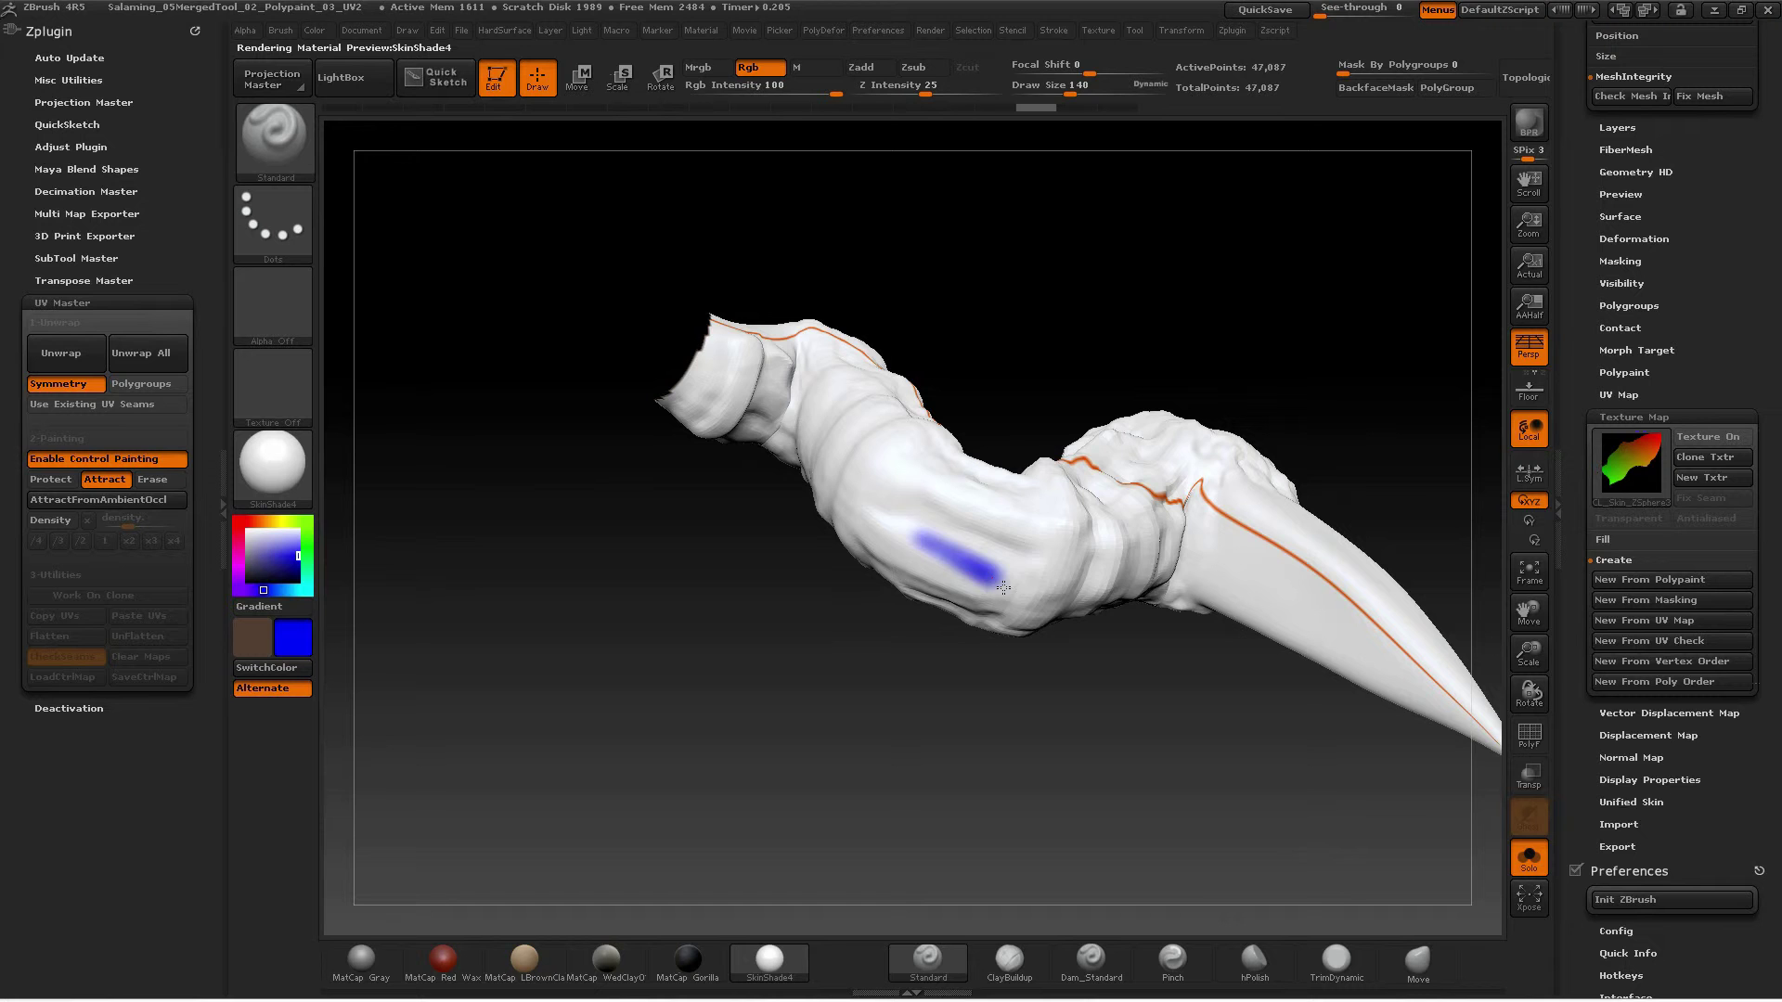
pyautogui.hotkey('ctrl', 'z')
pyautogui.moveTo(928, 640)
pyautogui.mouseDown()
pyautogui.moveTo(986, 646)
pyautogui.moveTo(1082, 569)
pyautogui.moveTo(984, 608)
pyautogui.moveTo(1357, 471)
pyautogui.moveTo(1056, 679)
pyautogui.moveTo(1030, 734)
pyautogui.moveTo(874, 863)
pyautogui.moveTo(1001, 719)
pyautogui.moveTo(796, 489)
pyautogui.moveTo(740, 509)
pyautogui.mouseUp()
pyautogui.moveTo(867, 547)
pyautogui.mouseDown()
pyautogui.moveTo(886, 501)
pyautogui.moveTo(941, 464)
pyautogui.moveTo(946, 496)
pyautogui.moveTo(918, 450)
pyautogui.mouseUp()
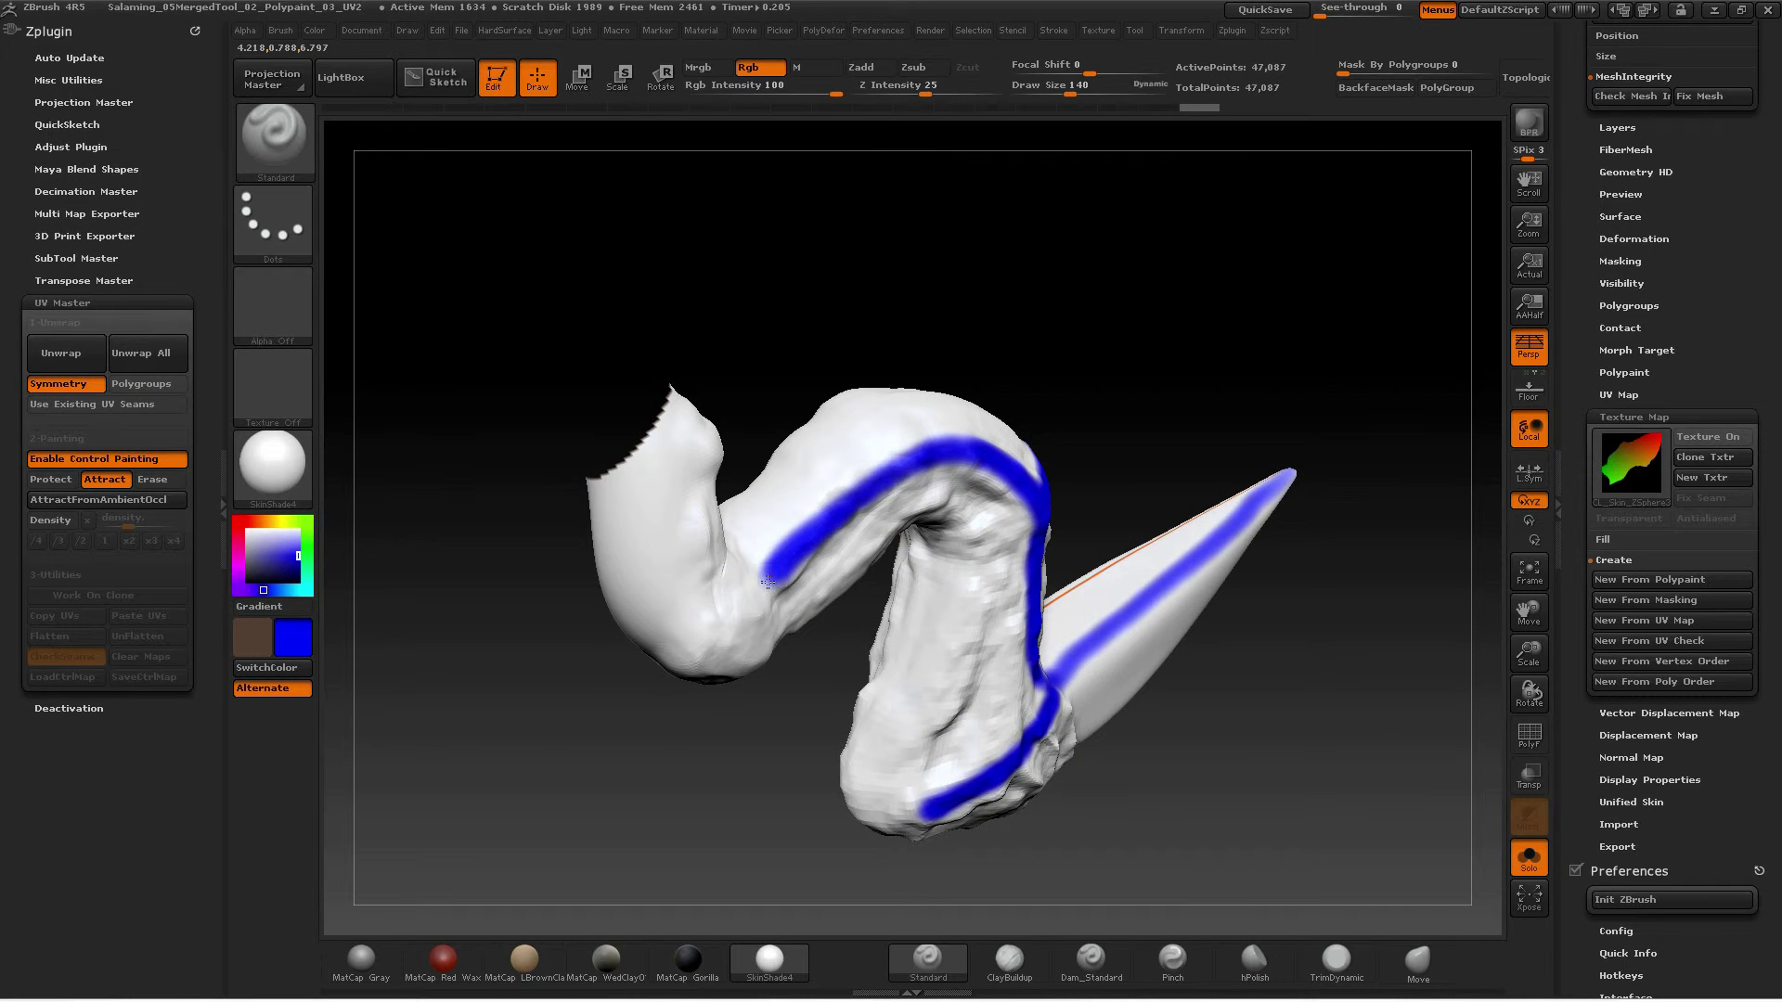
pyautogui.moveTo(739, 585)
pyautogui.mouseDown()
pyautogui.moveTo(696, 501)
pyautogui.moveTo(687, 422)
pyautogui.moveTo(706, 408)
pyautogui.moveTo(684, 425)
pyautogui.moveTo(716, 576)
pyautogui.moveTo(679, 559)
pyautogui.mouseUp()
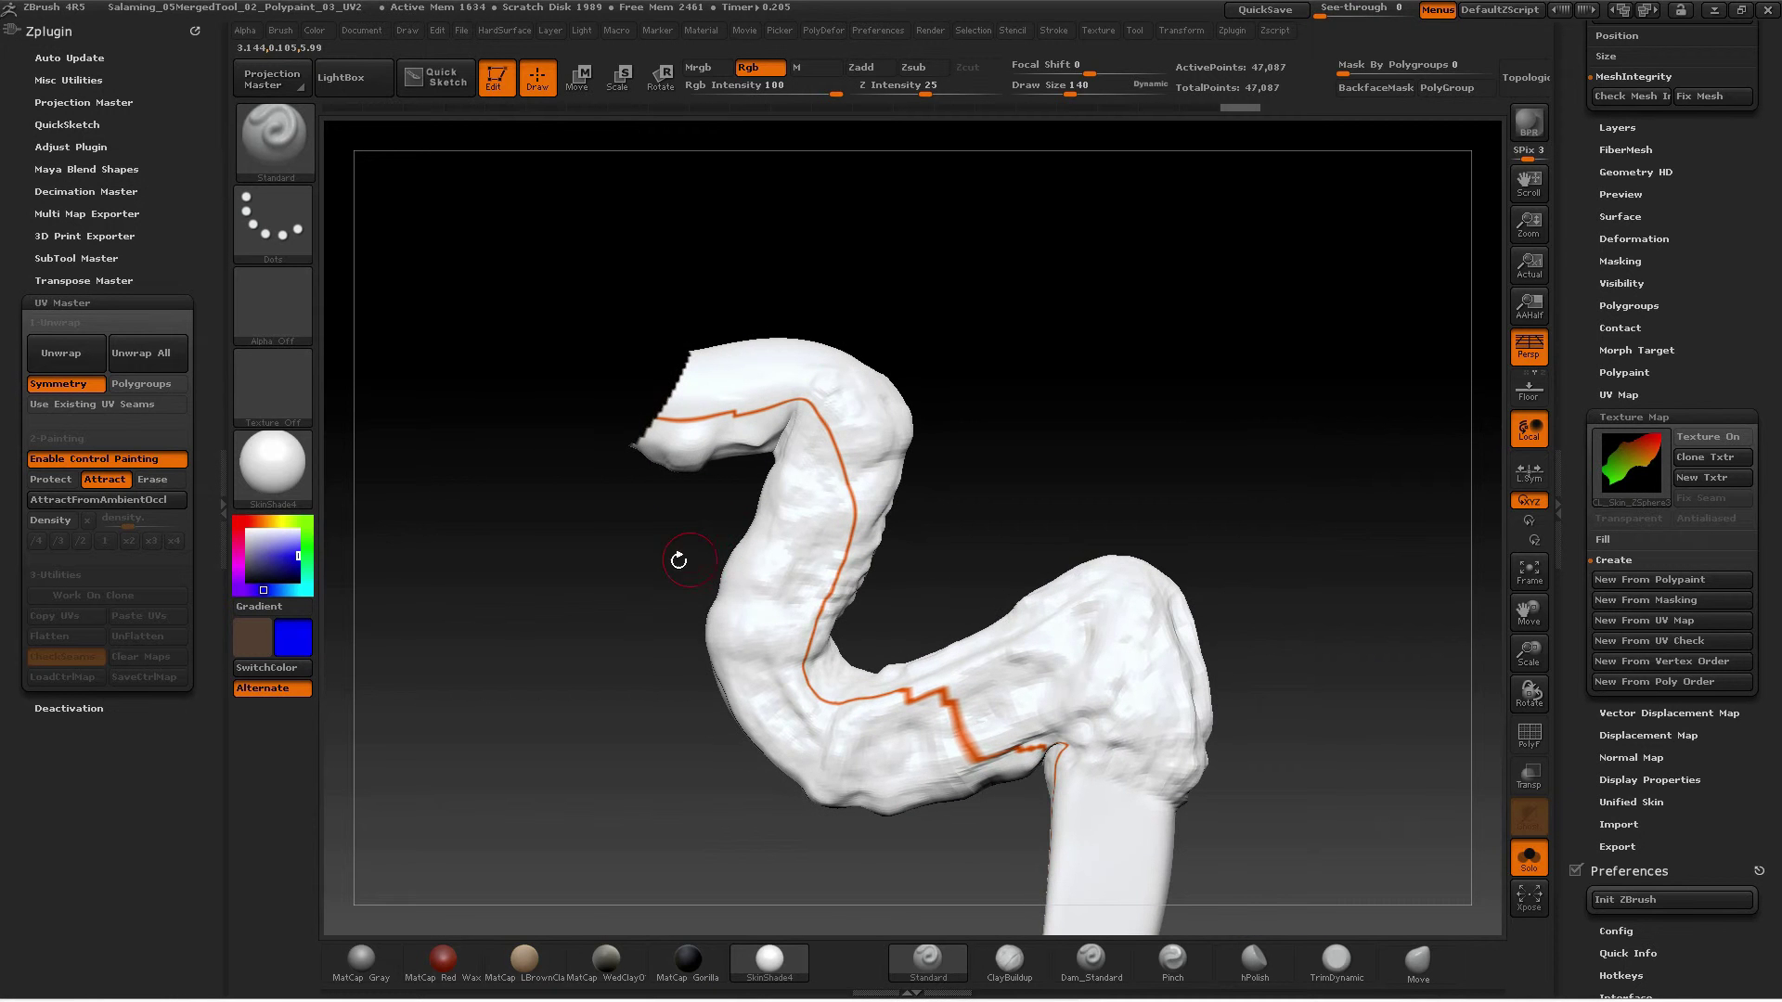
# Enlarge the brush to 616 and paint red Protect over the rest of the leg, including the tip and underside
pyautogui.click(50, 478)
pyautogui.press('space')
pyautogui.moveTo(840, 451)
pyautogui.mouseDown()
pyautogui.moveTo(910, 451)
pyautogui.moveTo(851, 412)
pyautogui.moveTo(1152, 592)
pyautogui.moveTo(1142, 715)
pyautogui.mouseUp()
pyautogui.press('space')
pyautogui.moveTo(1244, 743)
pyautogui.mouseDown()
pyautogui.moveTo(1077, 563)
pyautogui.moveTo(713, 444)
pyautogui.moveTo(649, 341)
pyautogui.moveTo(761, 418)
pyautogui.moveTo(834, 502)
pyautogui.moveTo(1157, 612)
pyautogui.mouseUp()
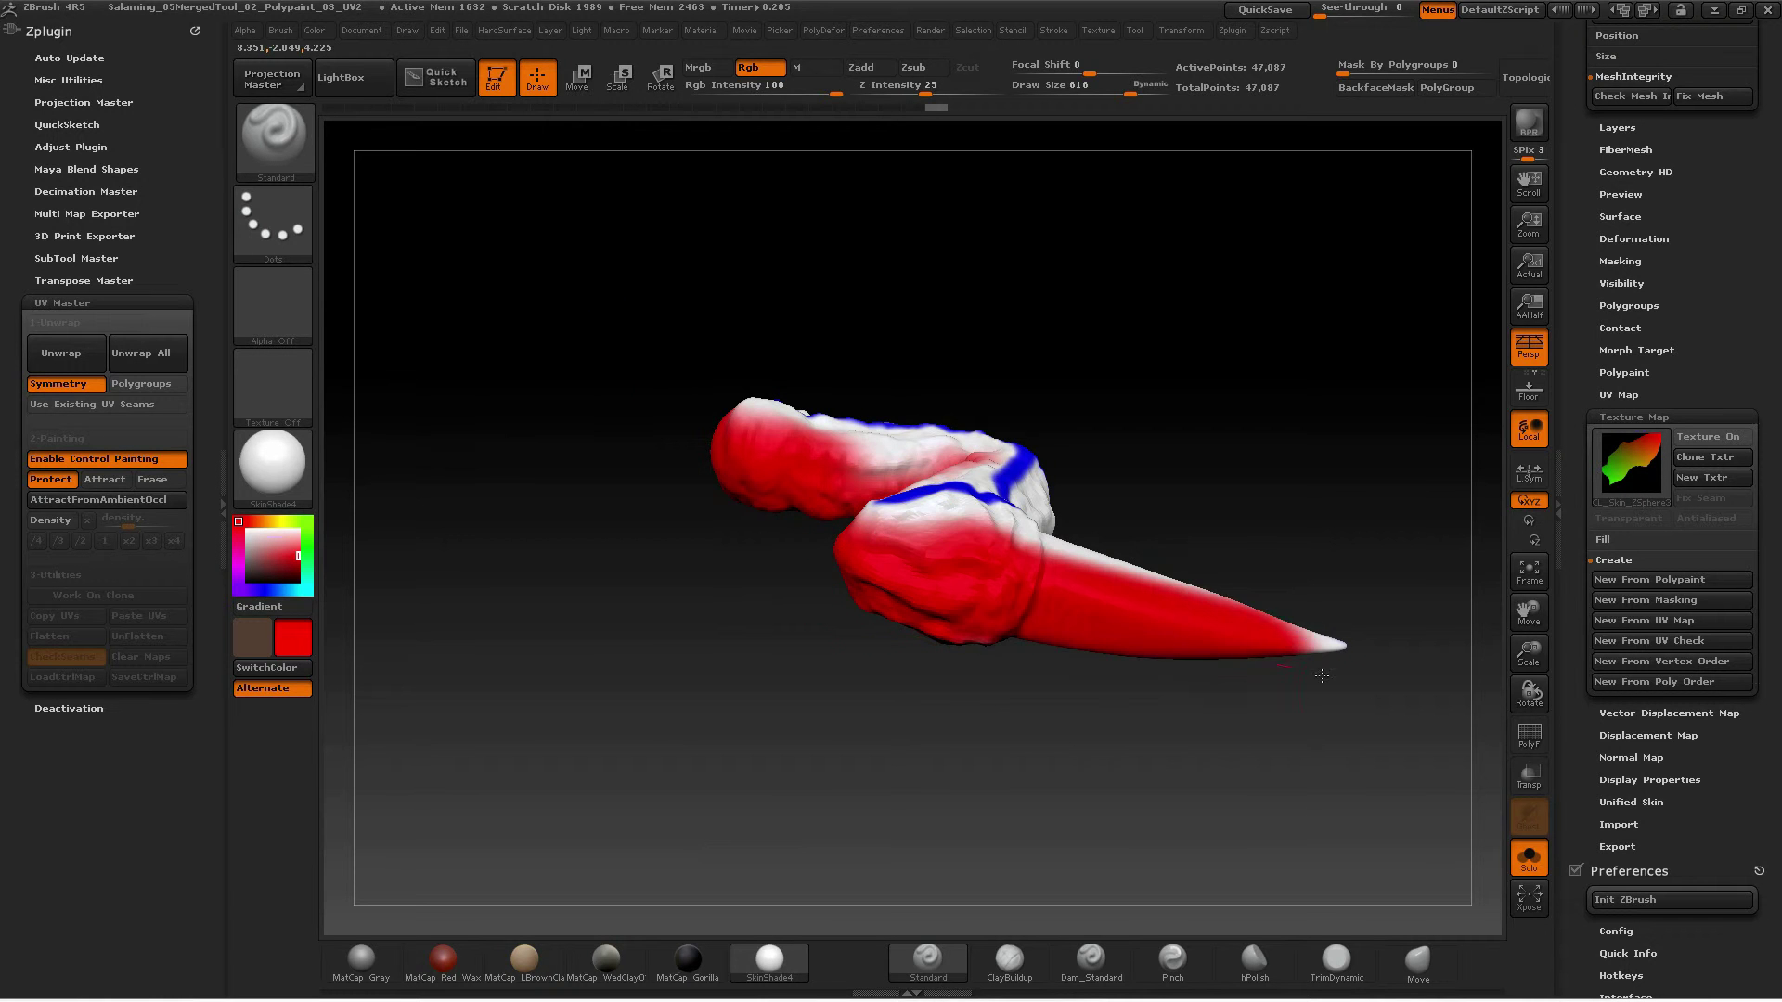
pyautogui.moveTo(1169, 706)
pyautogui.mouseDown()
pyautogui.moveTo(1021, 576)
pyautogui.moveTo(1160, 724)
pyautogui.moveTo(1300, 789)
pyautogui.mouseUp()
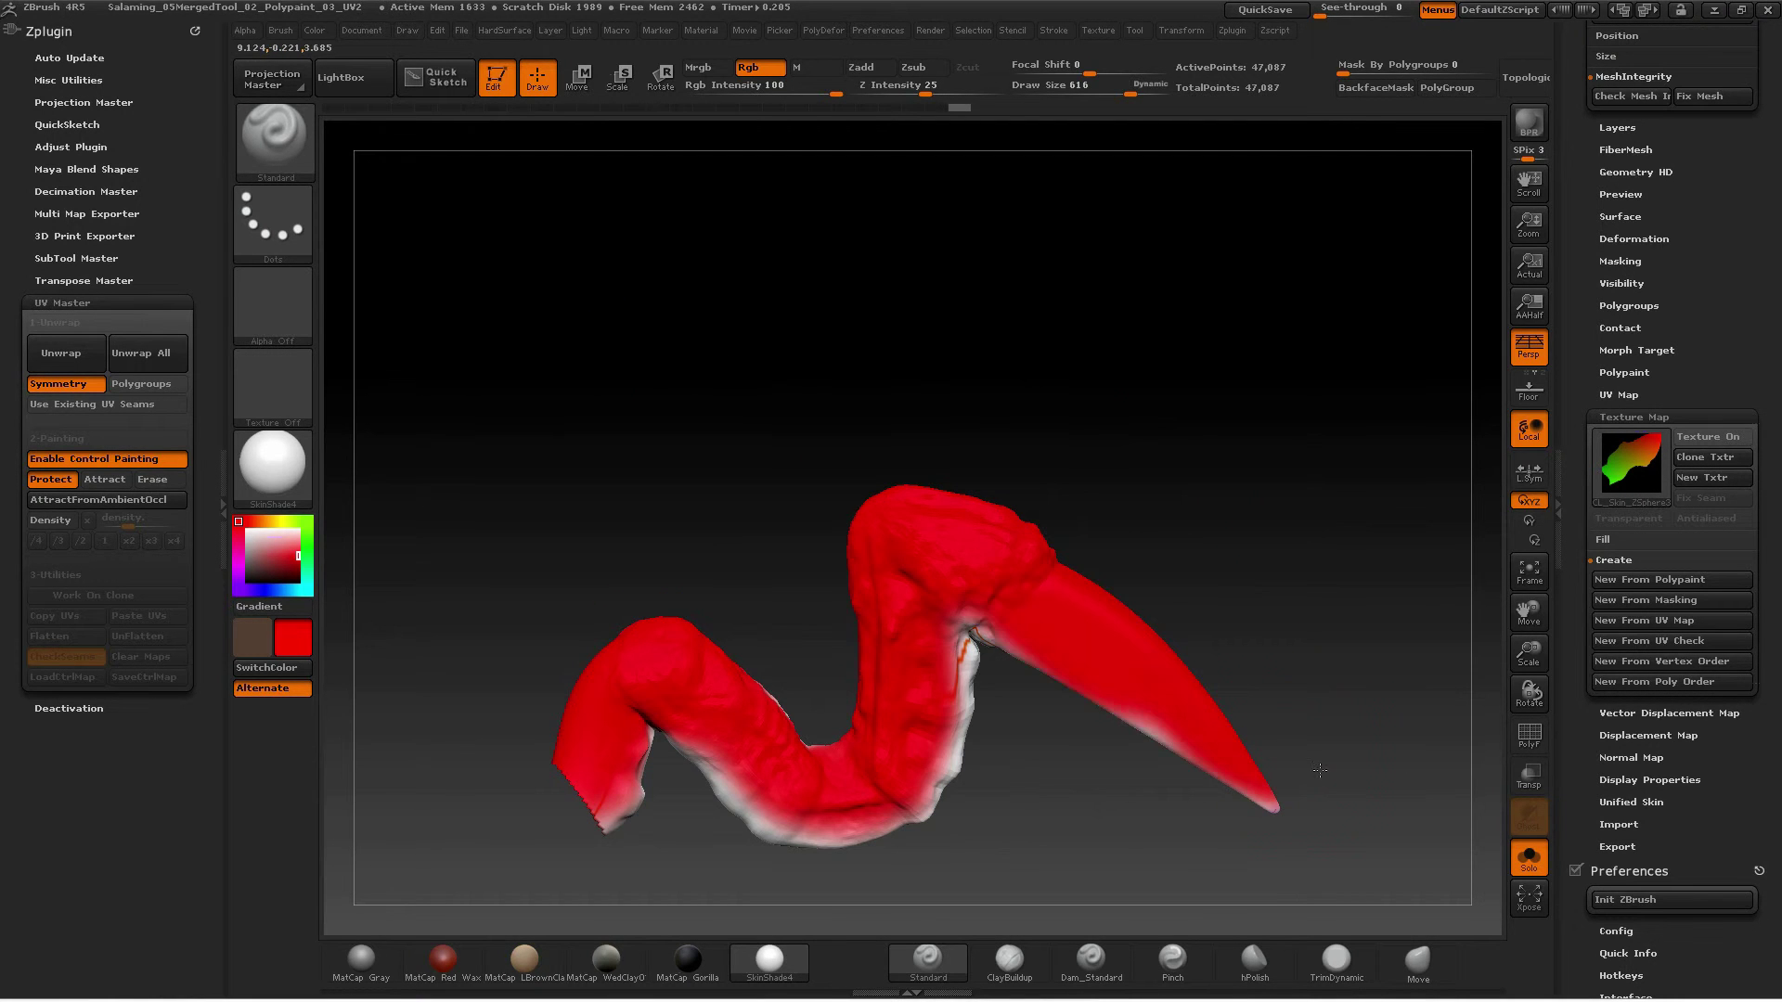
pyautogui.moveTo(1194, 610); pyautogui.dragTo(991, 716)
pyautogui.moveTo(796, 785); pyautogui.dragTo(970, 775)
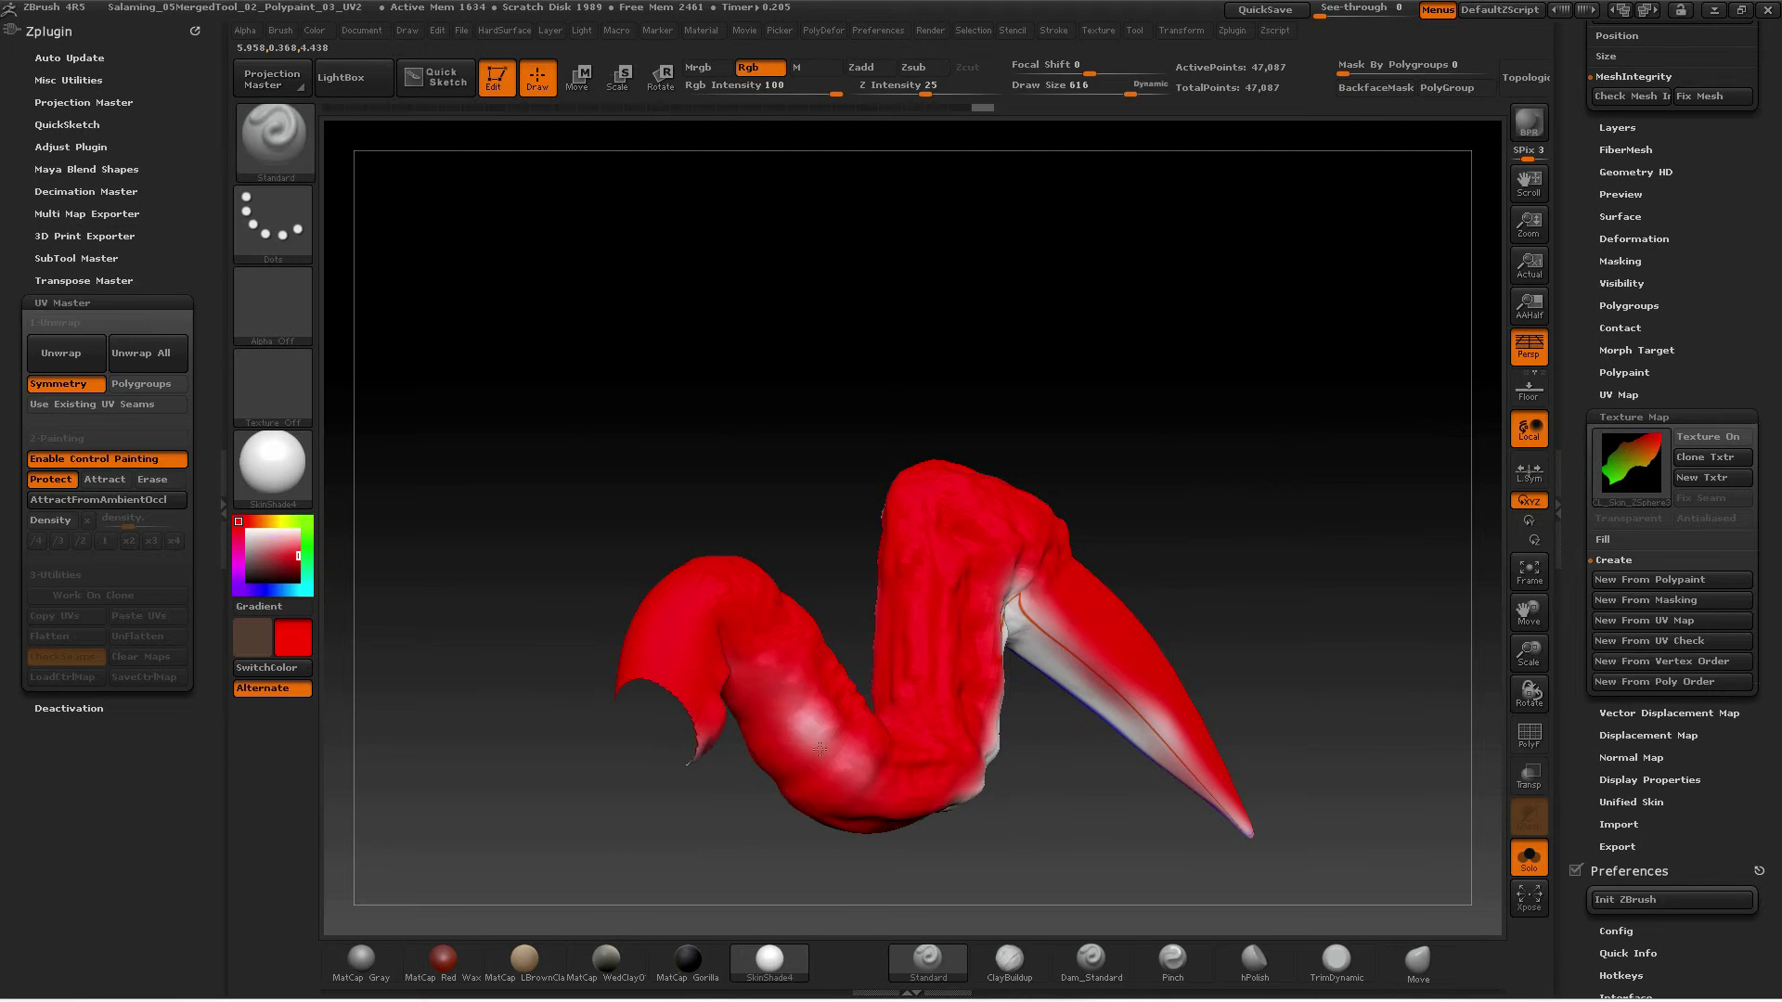
pyautogui.moveTo(872, 436)
pyautogui.mouseDown()
pyautogui.moveTo(893, 618)
pyautogui.moveTo(993, 724)
pyautogui.moveTo(1270, 716)
pyautogui.moveTo(1173, 720)
pyautogui.moveTo(779, 619)
pyautogui.mouseUp()
# Unwrap the leg from the painted guides and view it with a UV check texture
pyautogui.click(60, 352)
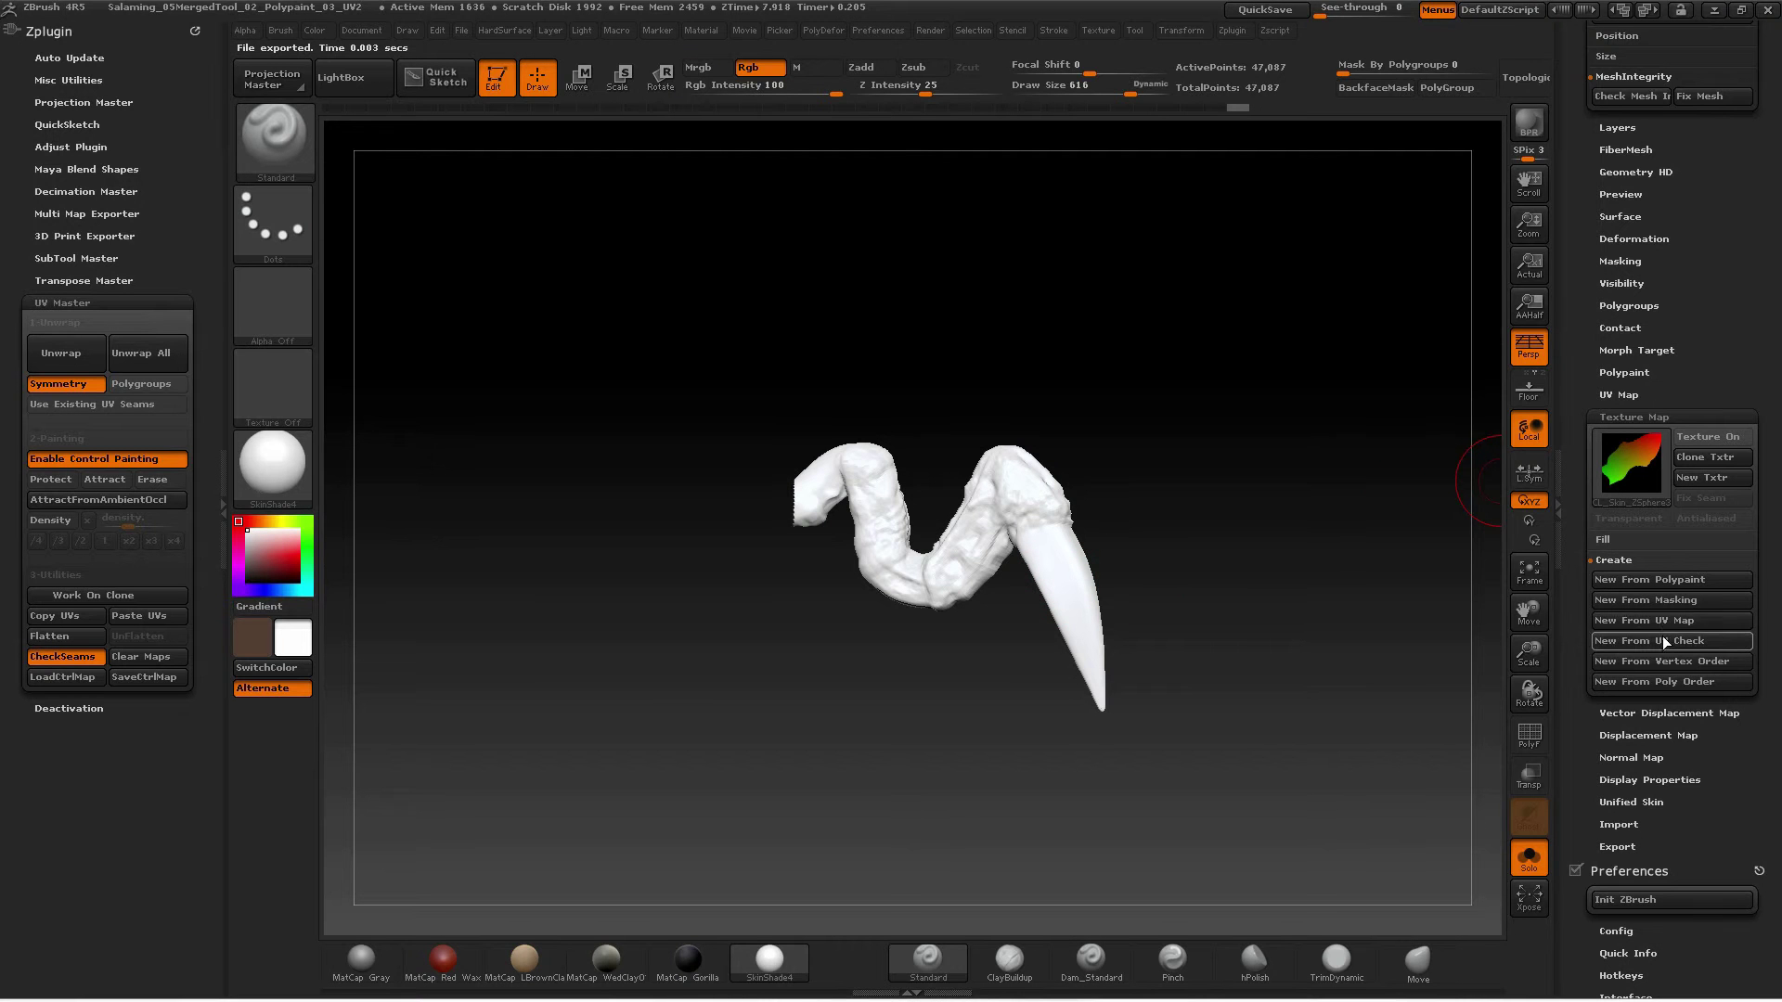
pyautogui.click(1652, 579)
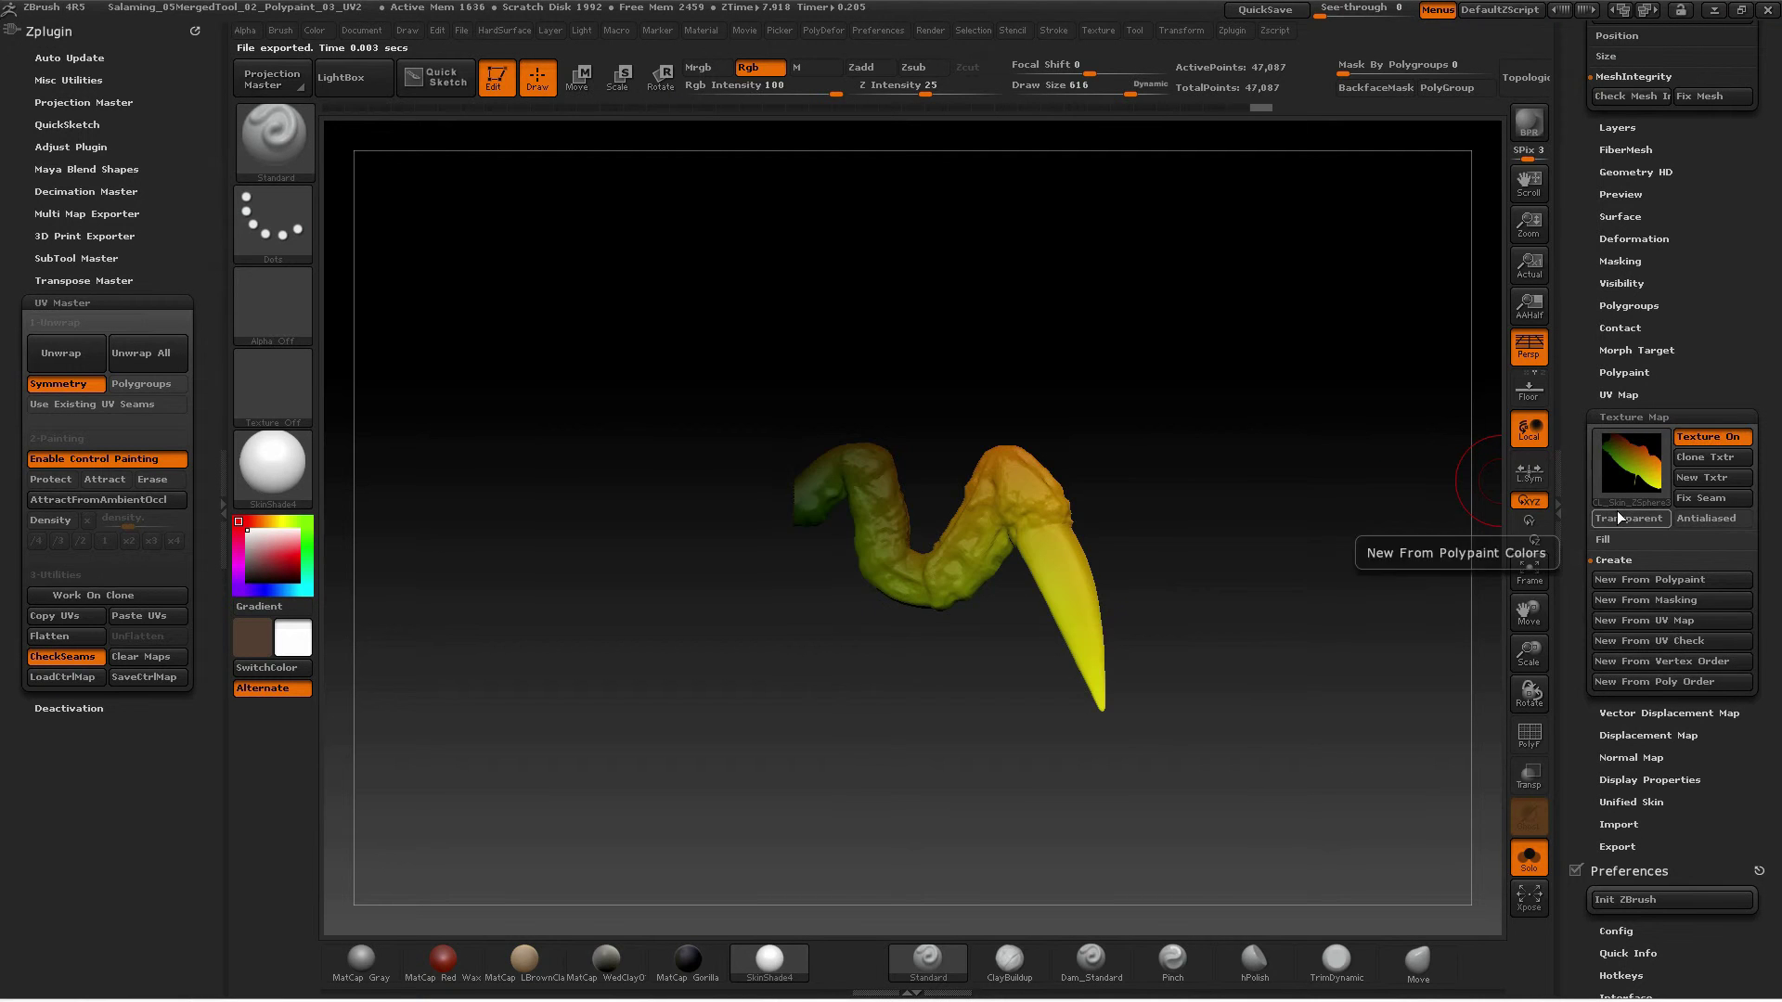
pyautogui.moveTo(1631, 465)
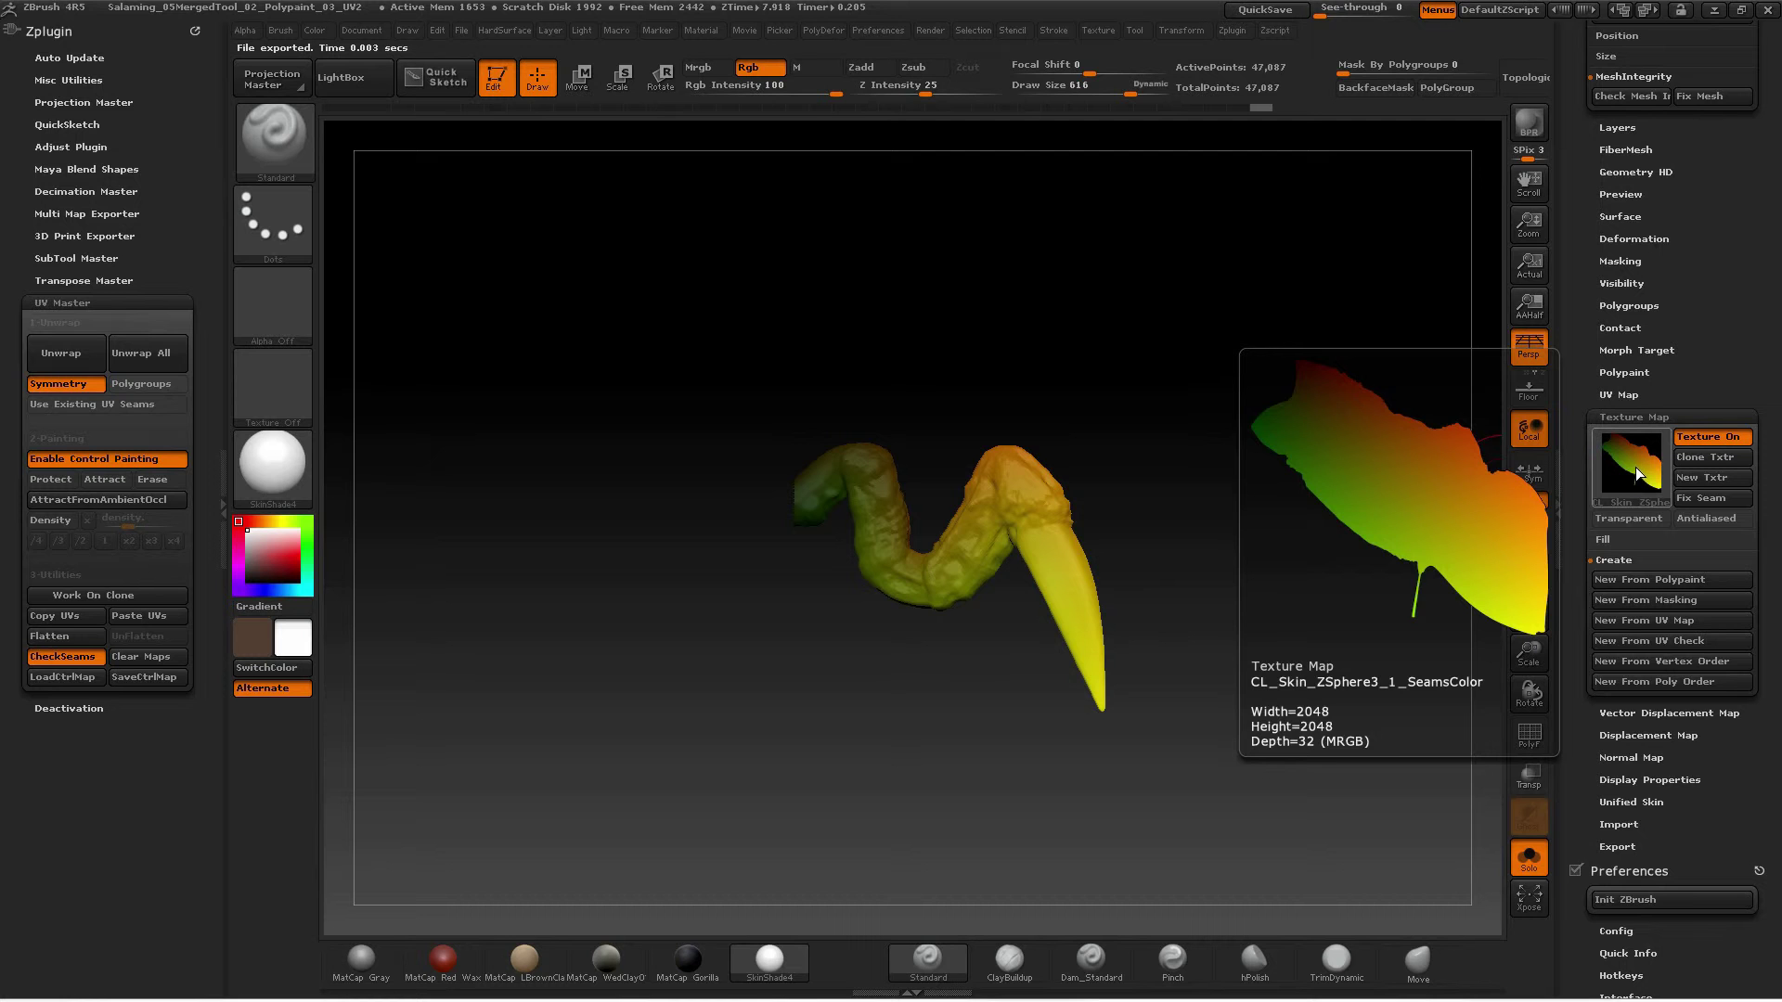
pyautogui.moveTo(1034, 715)
pyautogui.mouseDown()
pyautogui.moveTo(1071, 582)
pyautogui.moveTo(631, 774)
pyautogui.mouseUp()
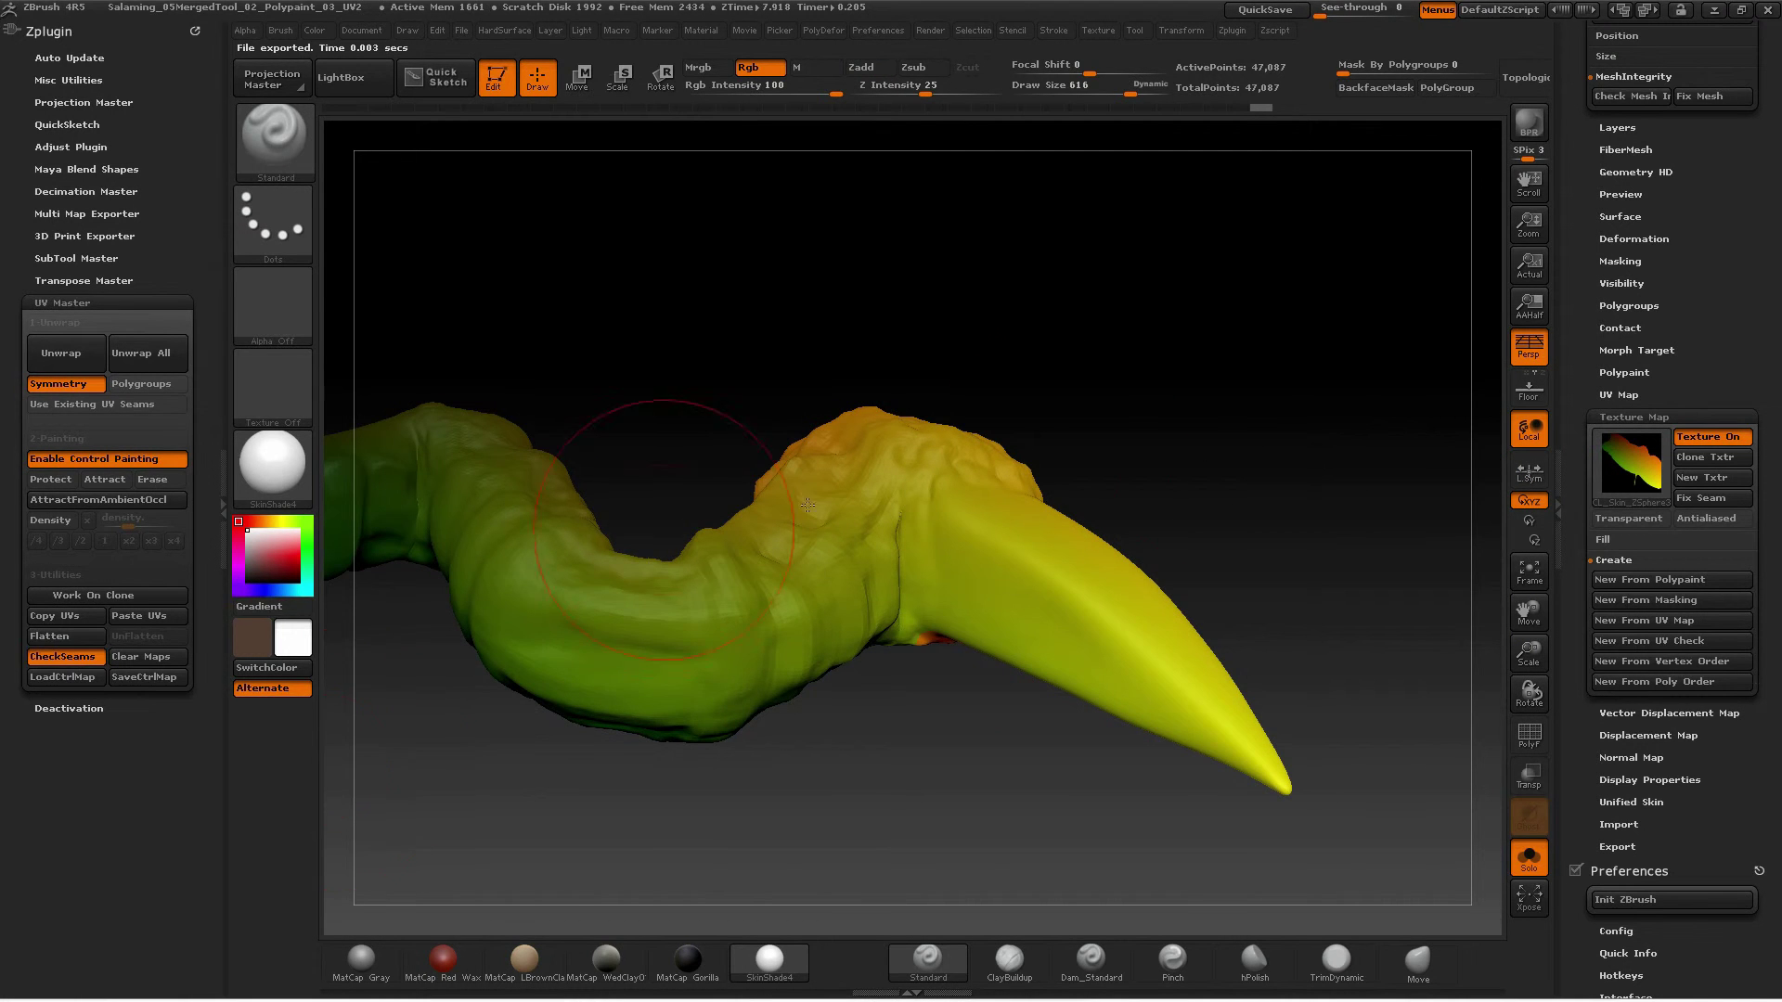
pyautogui.click(1708, 436)
# Hide the seam lines, create a texture from the UV map, and copy the clone's UVs
pyautogui.moveTo(1042, 556)
pyautogui.mouseDown()
pyautogui.moveTo(1184, 649)
pyautogui.moveTo(1114, 566)
pyautogui.moveTo(1172, 524)
pyautogui.moveTo(1026, 529)
pyautogui.mouseUp()
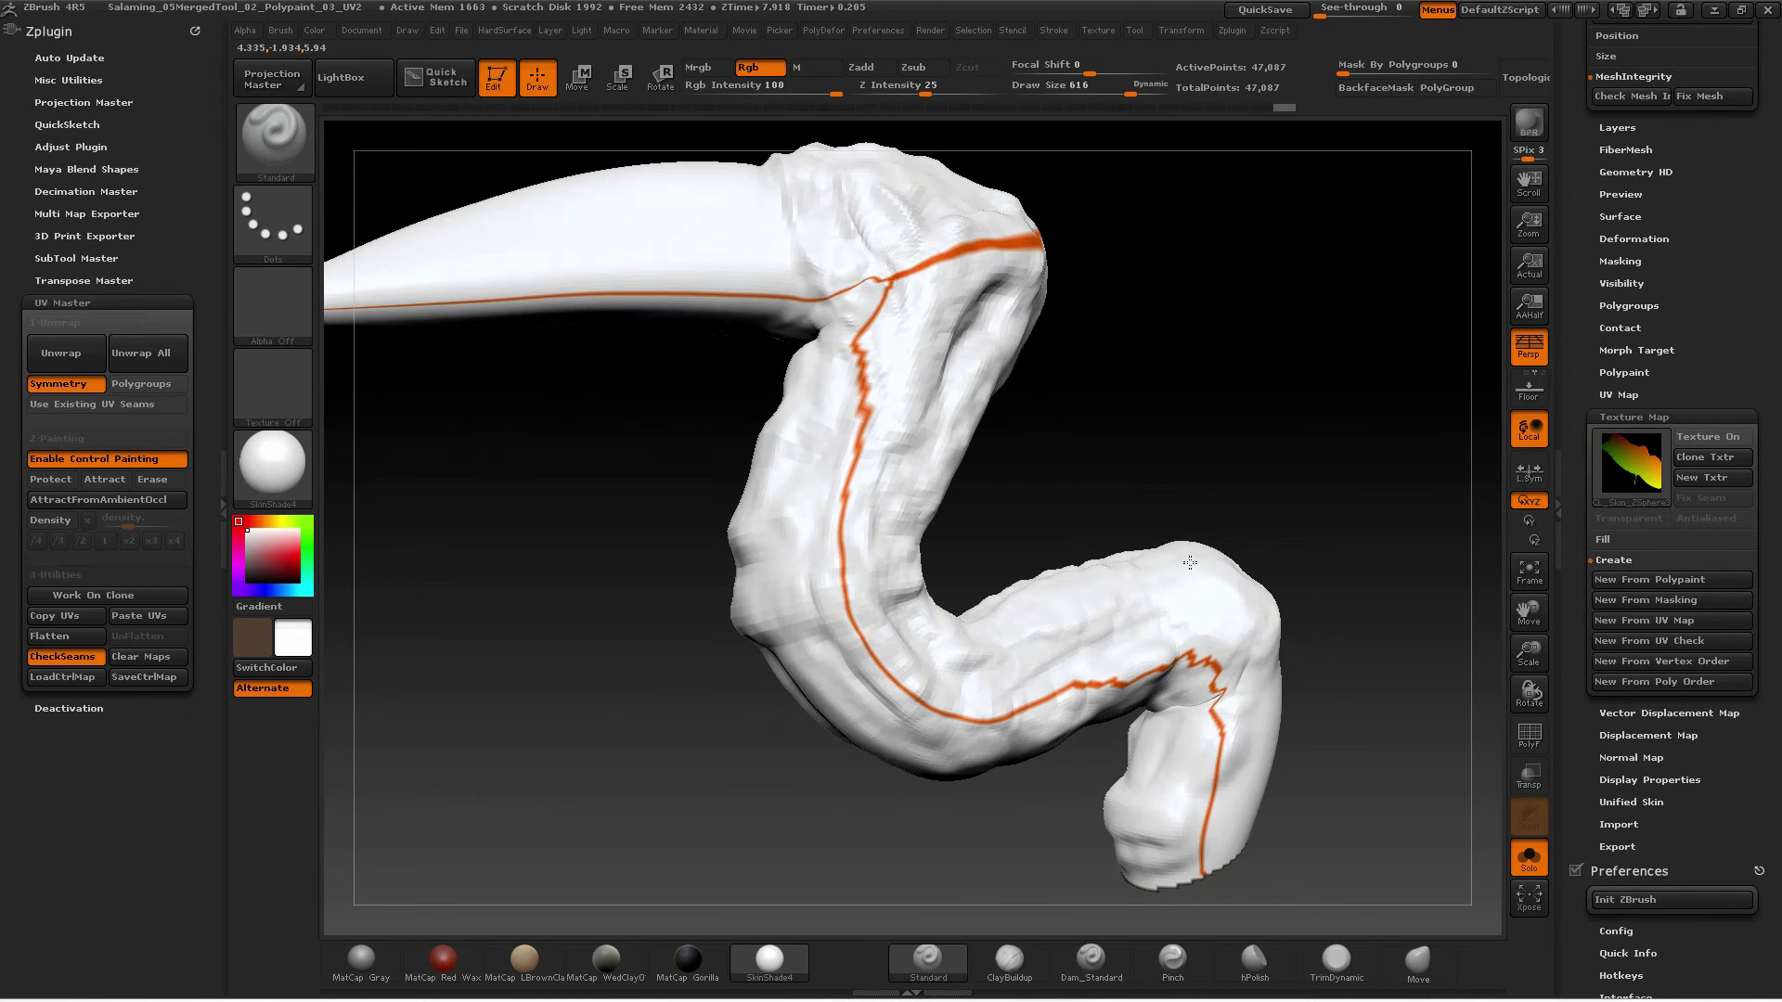
pyautogui.click(1628, 492)
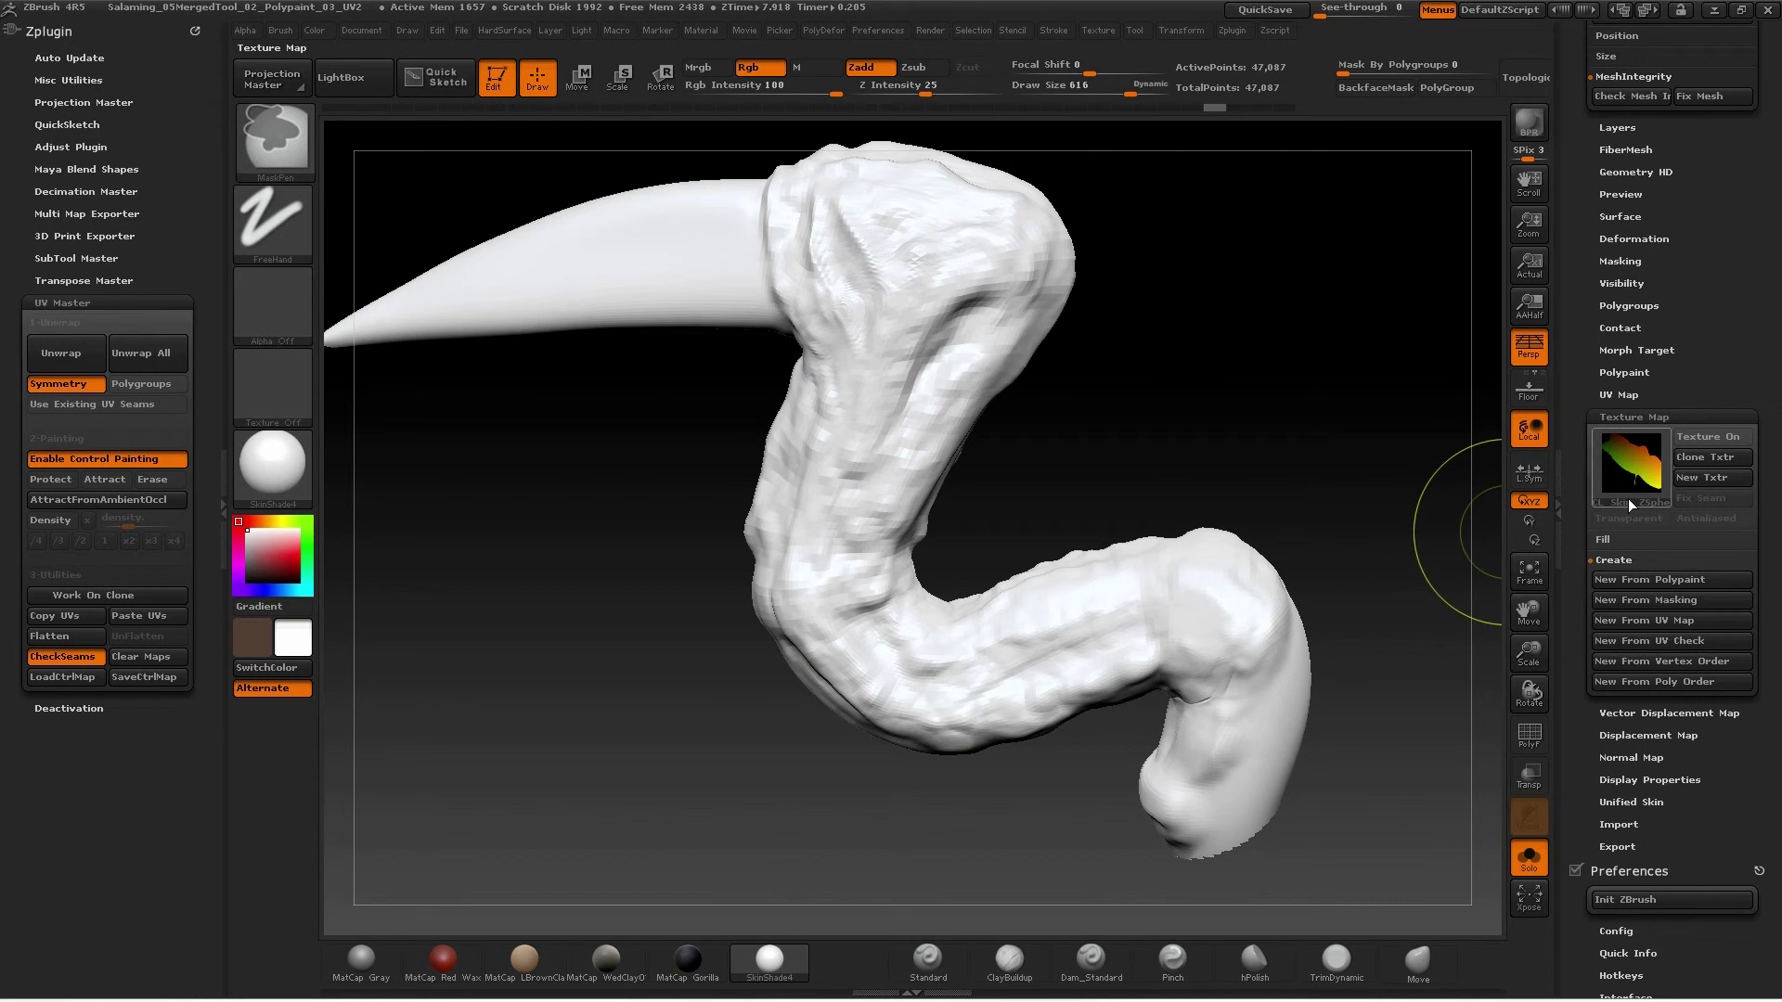
pyautogui.click(1639, 651)
pyautogui.moveTo(835, 649)
pyautogui.mouseDown()
pyautogui.moveTo(1213, 653)
pyautogui.moveTo(963, 740)
pyautogui.mouseUp()
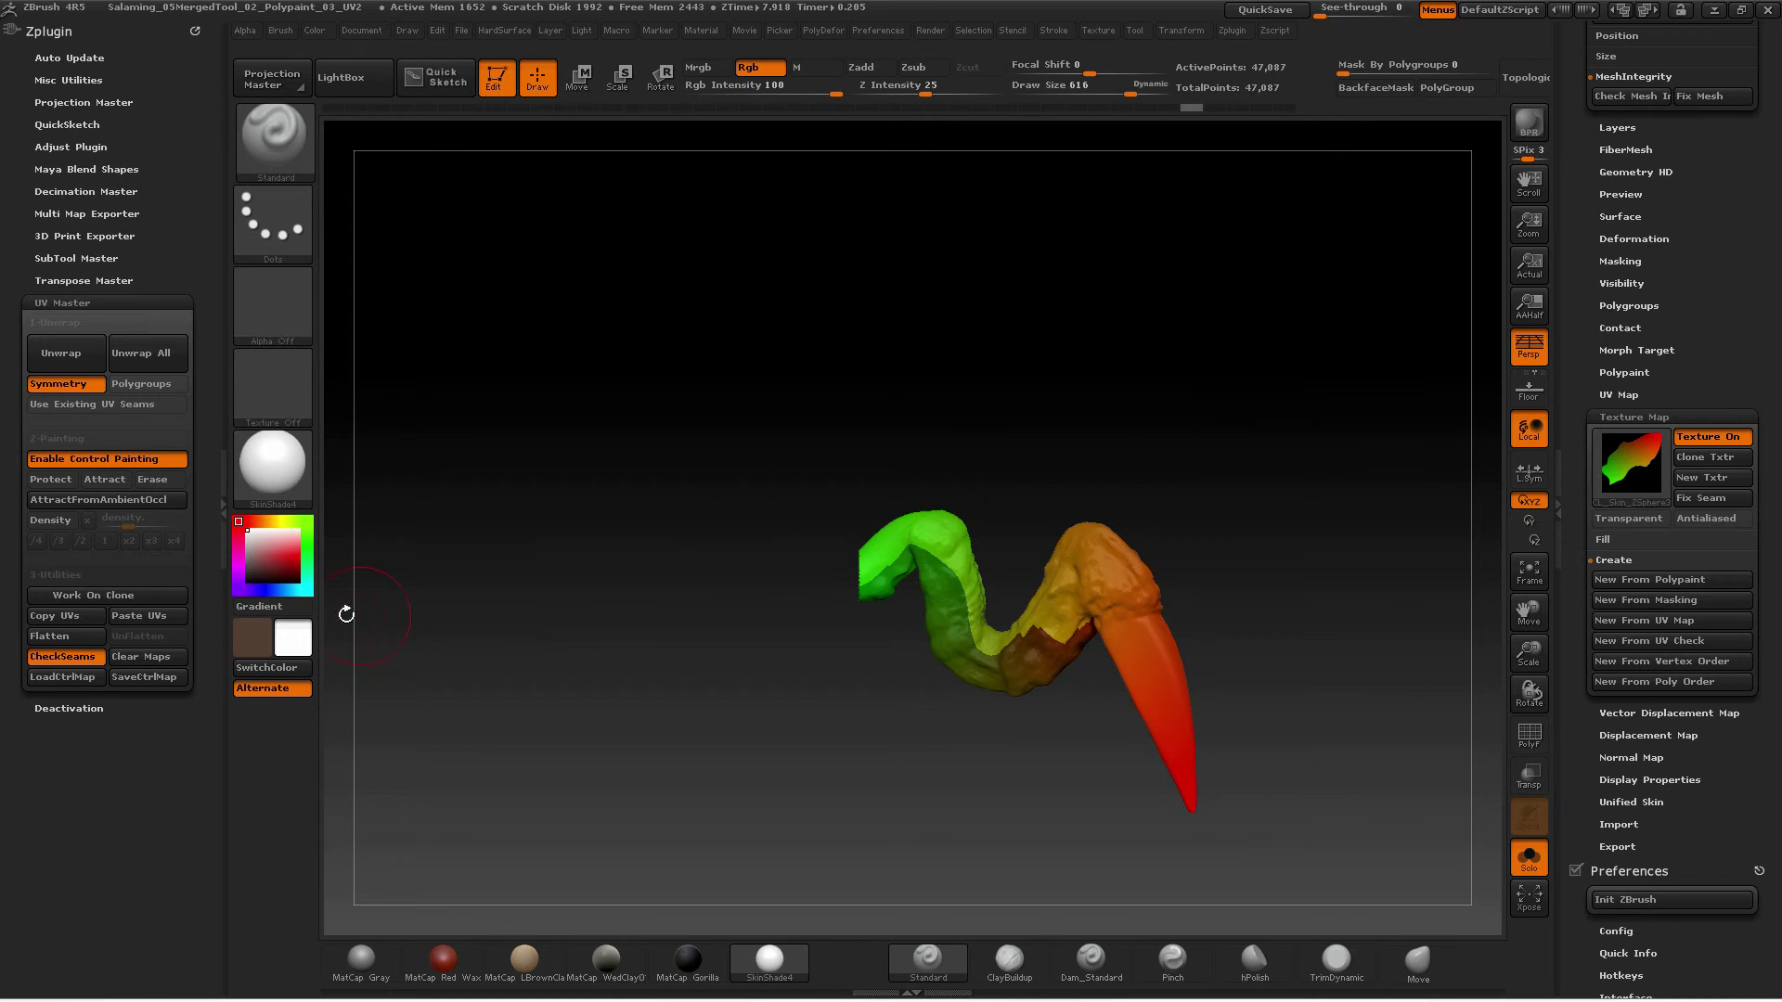
pyautogui.click(82, 618)
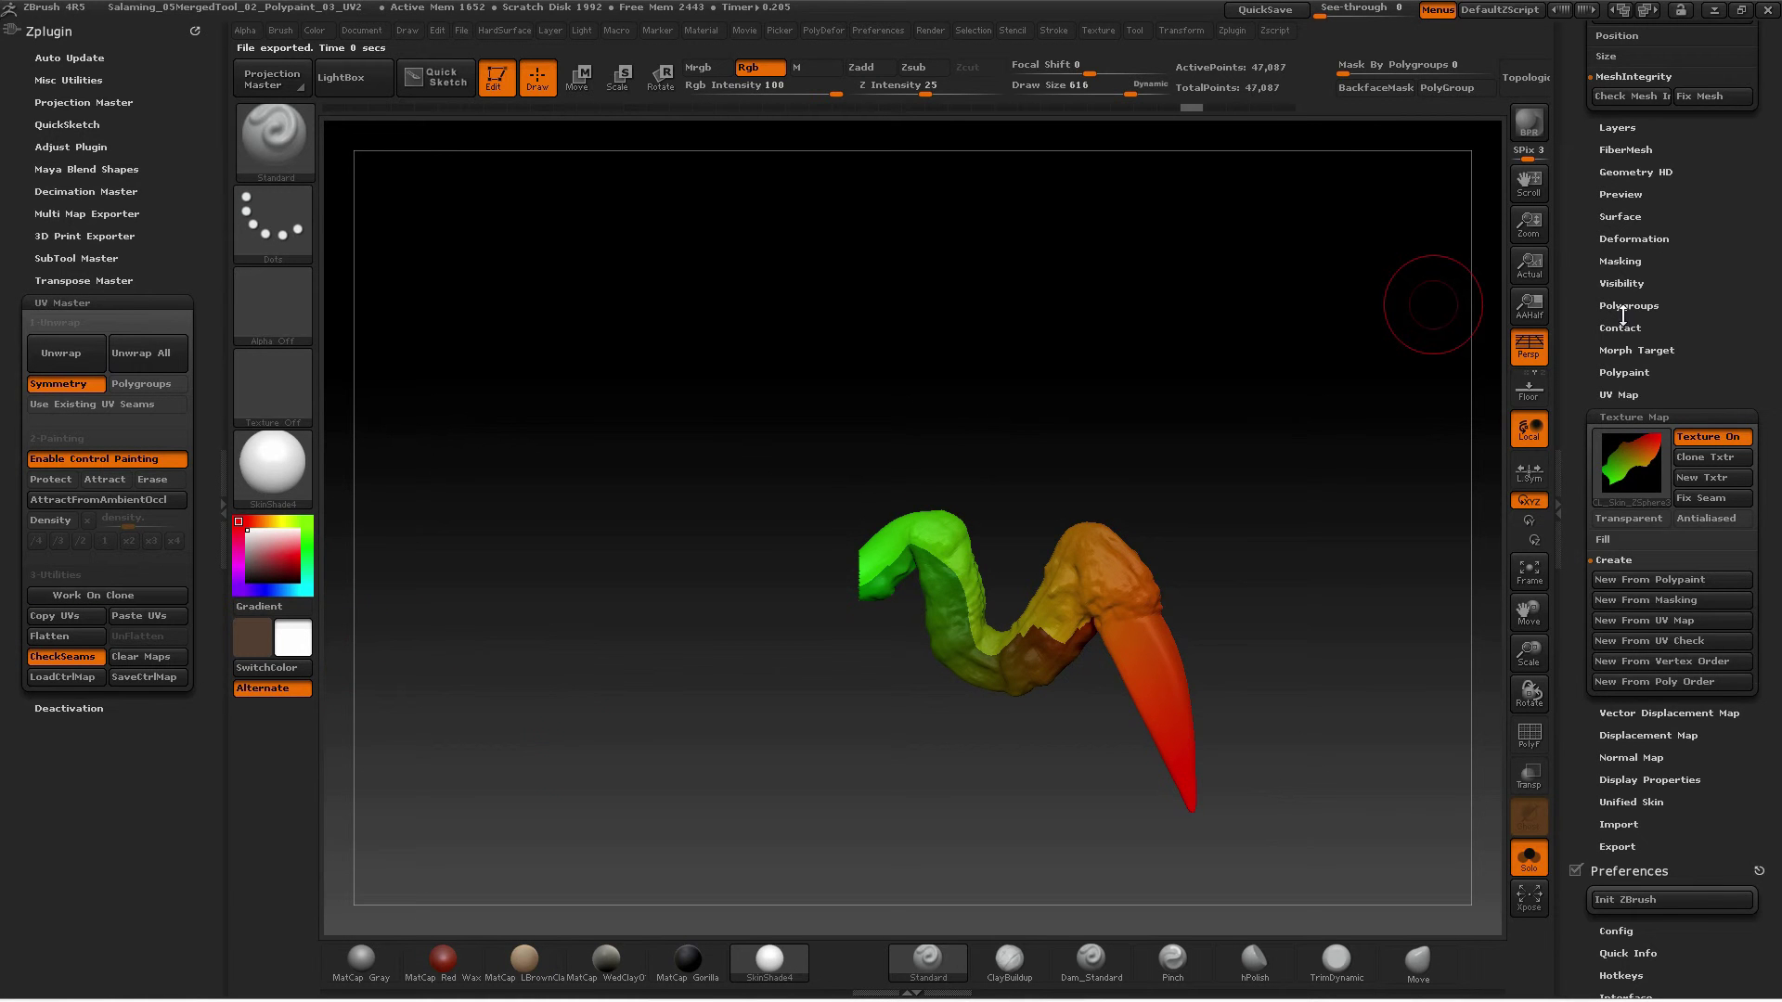
# Select the original Skin_ZSphere3_2 leg tool and paste the copied UVs onto it
pyautogui.scroll(3, 1622, 315)
pyautogui.scroll(3, 1614, 320)
pyautogui.scroll(3, 1596, 334)
pyautogui.scroll(3, 1578, 348)
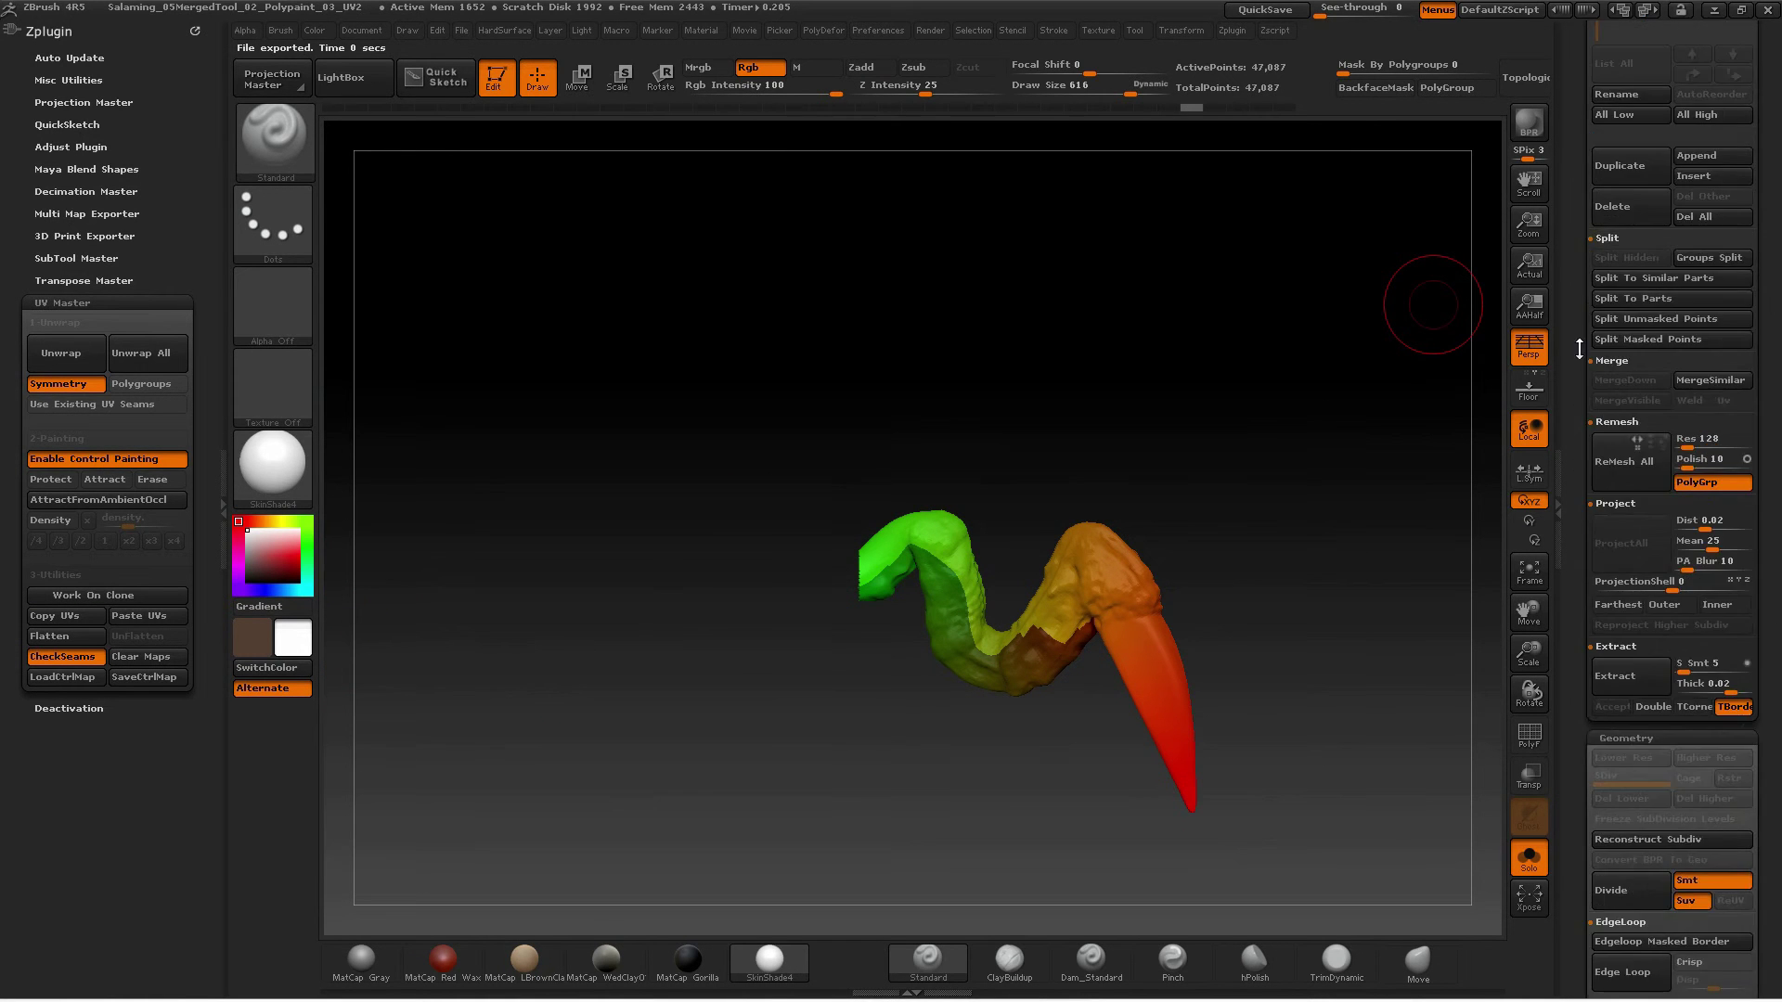
pyautogui.scroll(3, 1578, 348)
pyautogui.scroll(3, 1654, 295)
pyautogui.click(1631, 272)
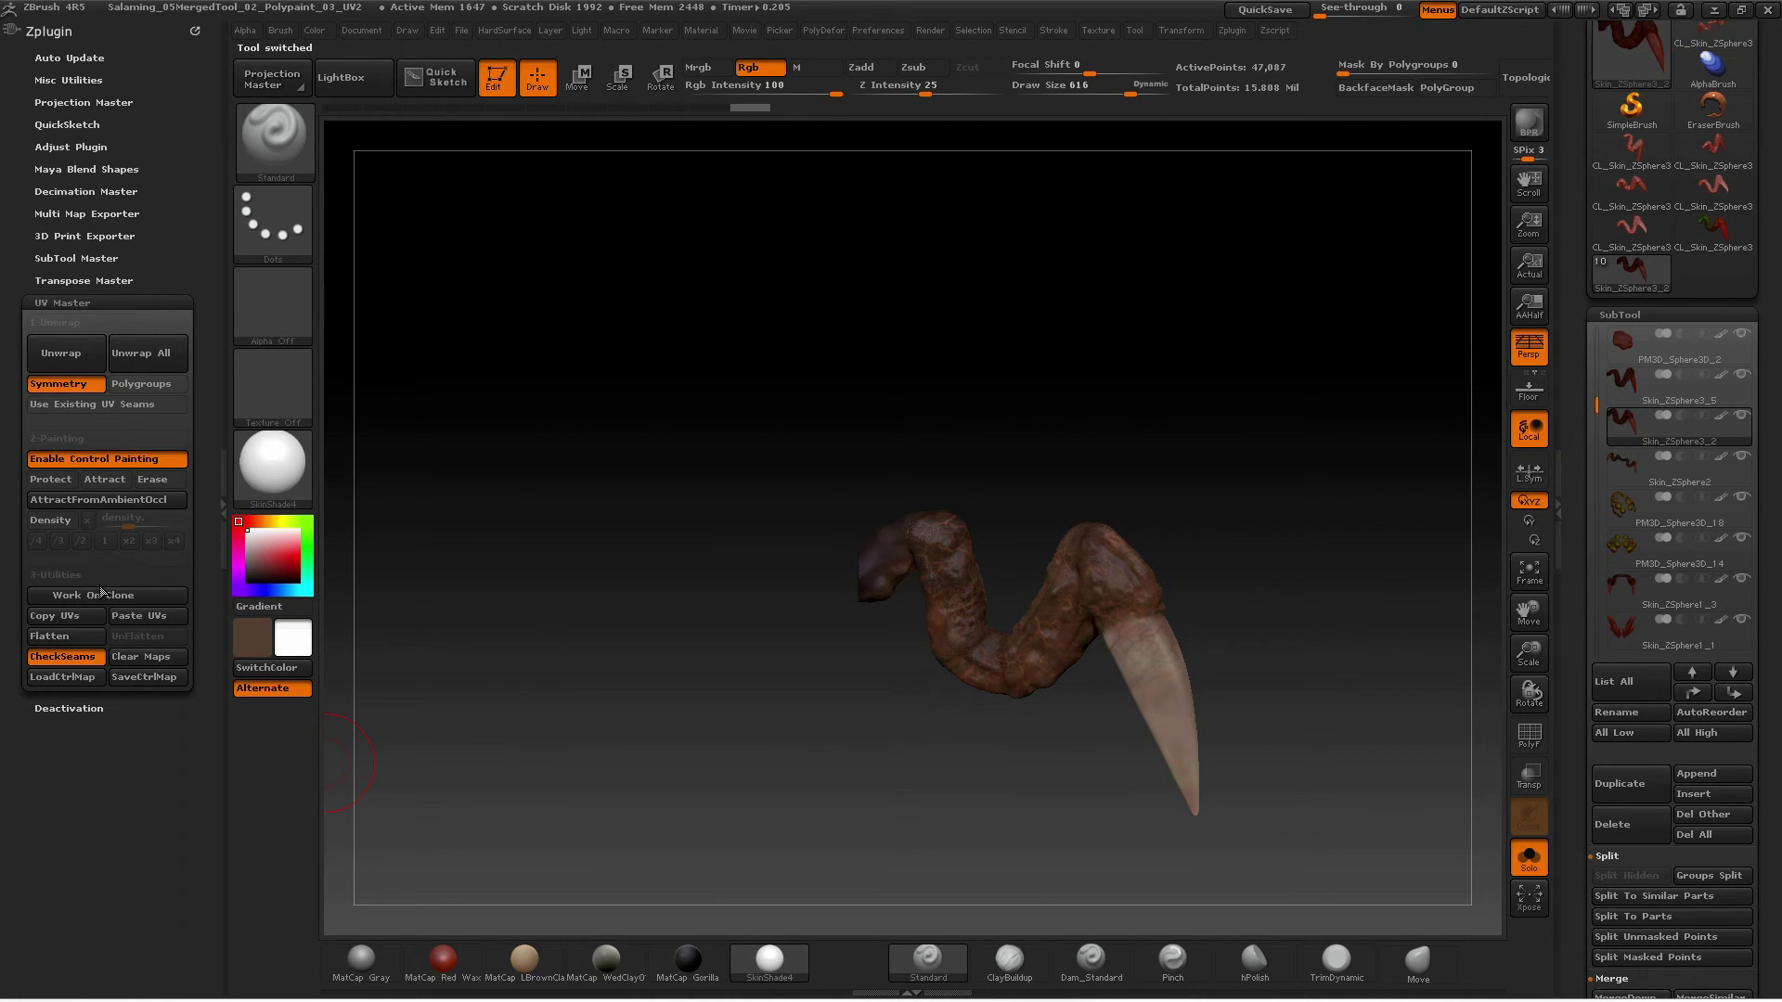
pyautogui.click(146, 619)
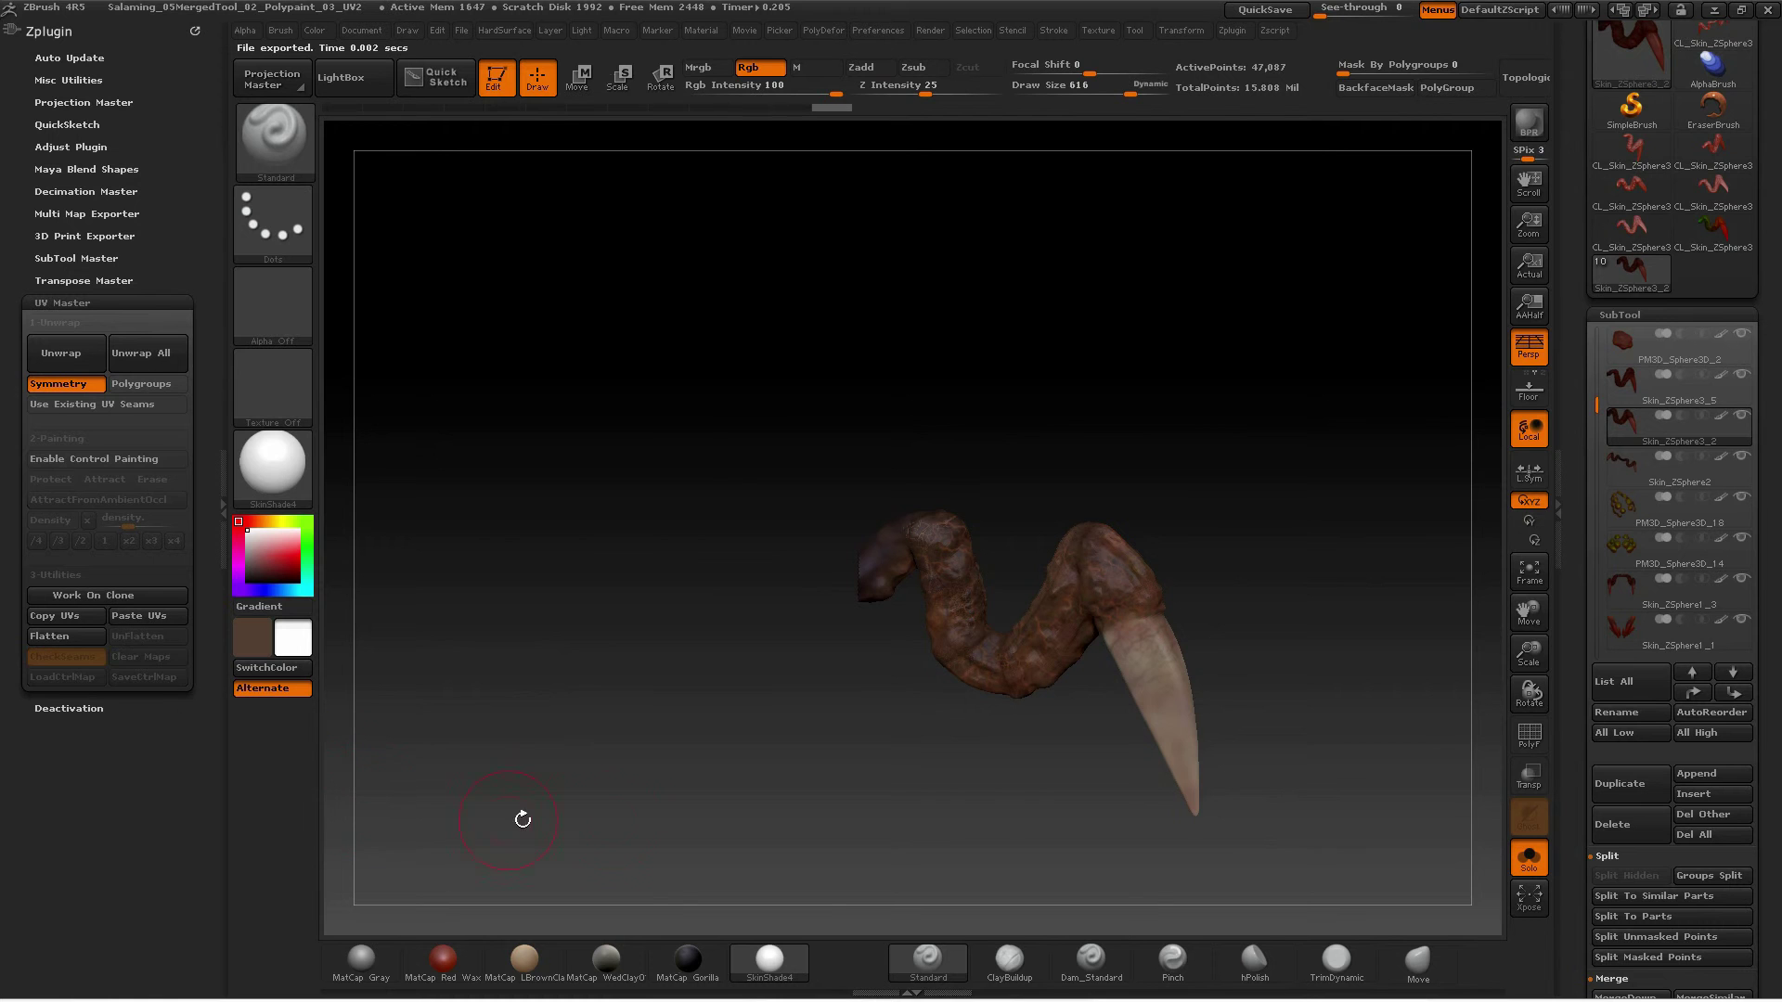
# Reposition the leg in the view and bring up its Texture Map picker
pyautogui.moveTo(1024, 731)
pyautogui.keyDown('alt'); pyautogui.mouseDown()
pyautogui.moveTo(990, 561)
pyautogui.moveTo(1225, 732)
pyautogui.mouseUp(); pyautogui.keyUp('alt')
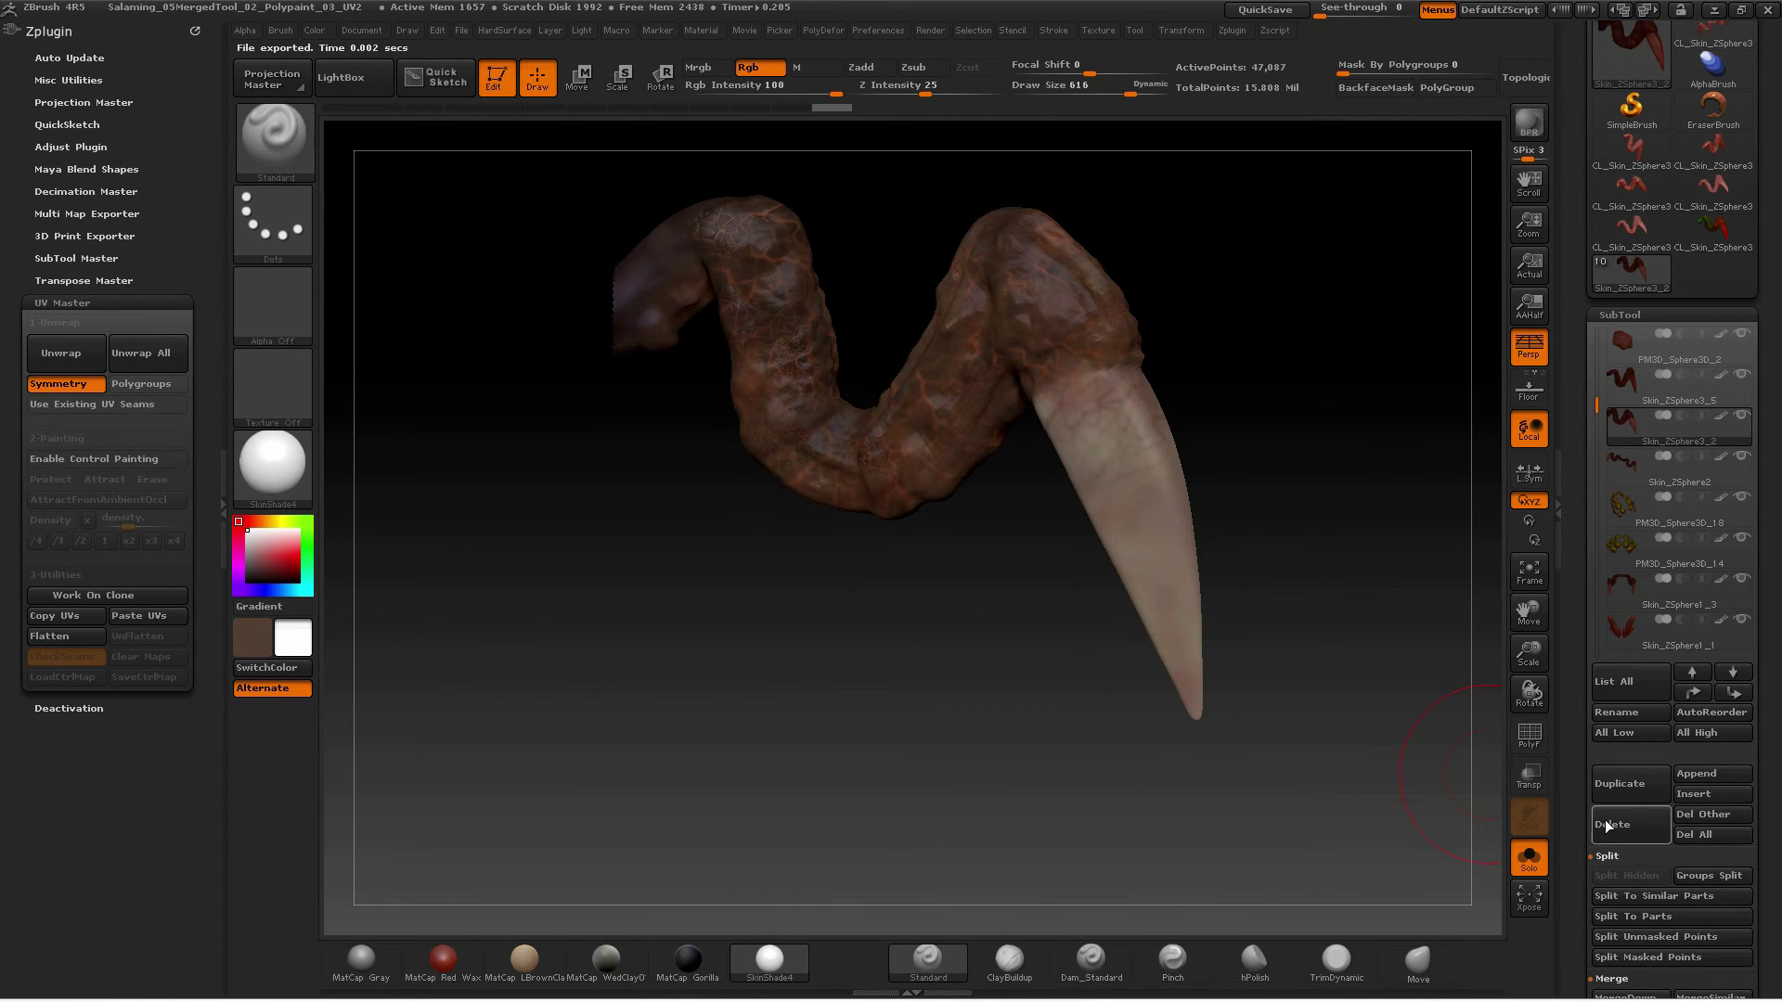
pyautogui.scroll(-2, 1583, 817)
pyautogui.scroll(-2, 1583, 780)
pyautogui.scroll(-2, 1583, 761)
pyautogui.scroll(-2, 1583, 702)
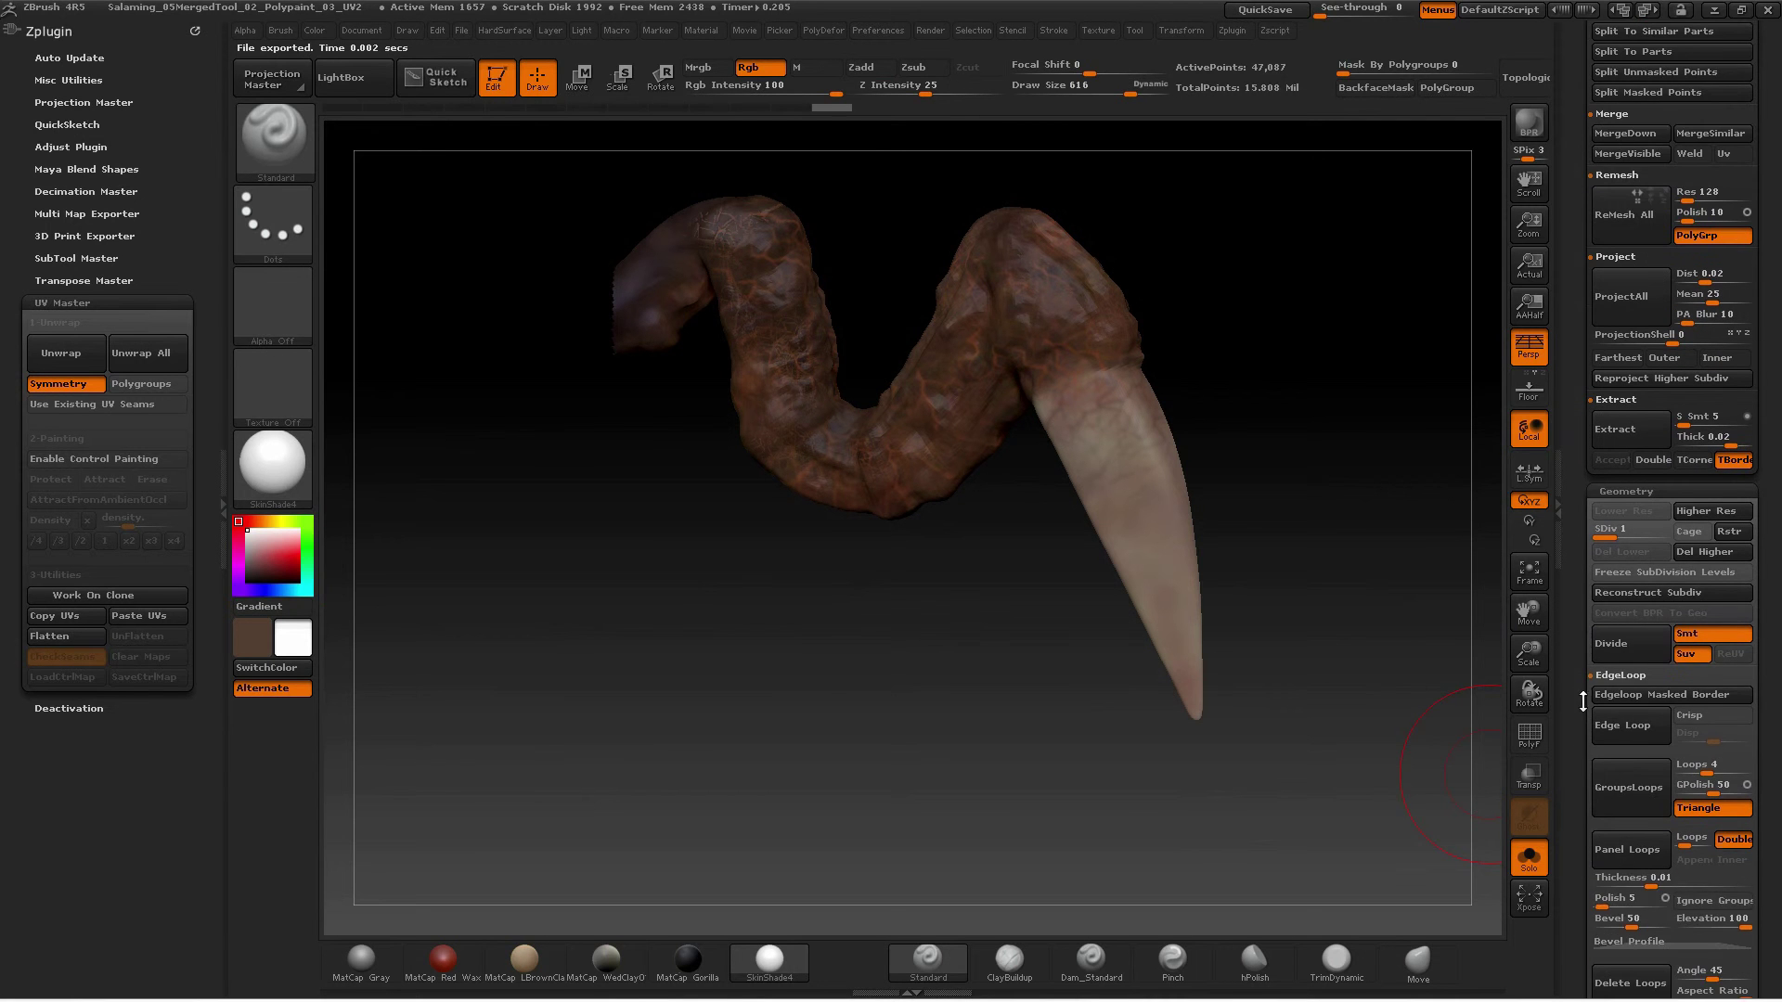
pyautogui.scroll(-2, 1583, 733)
pyautogui.scroll(-2, 1578, 729)
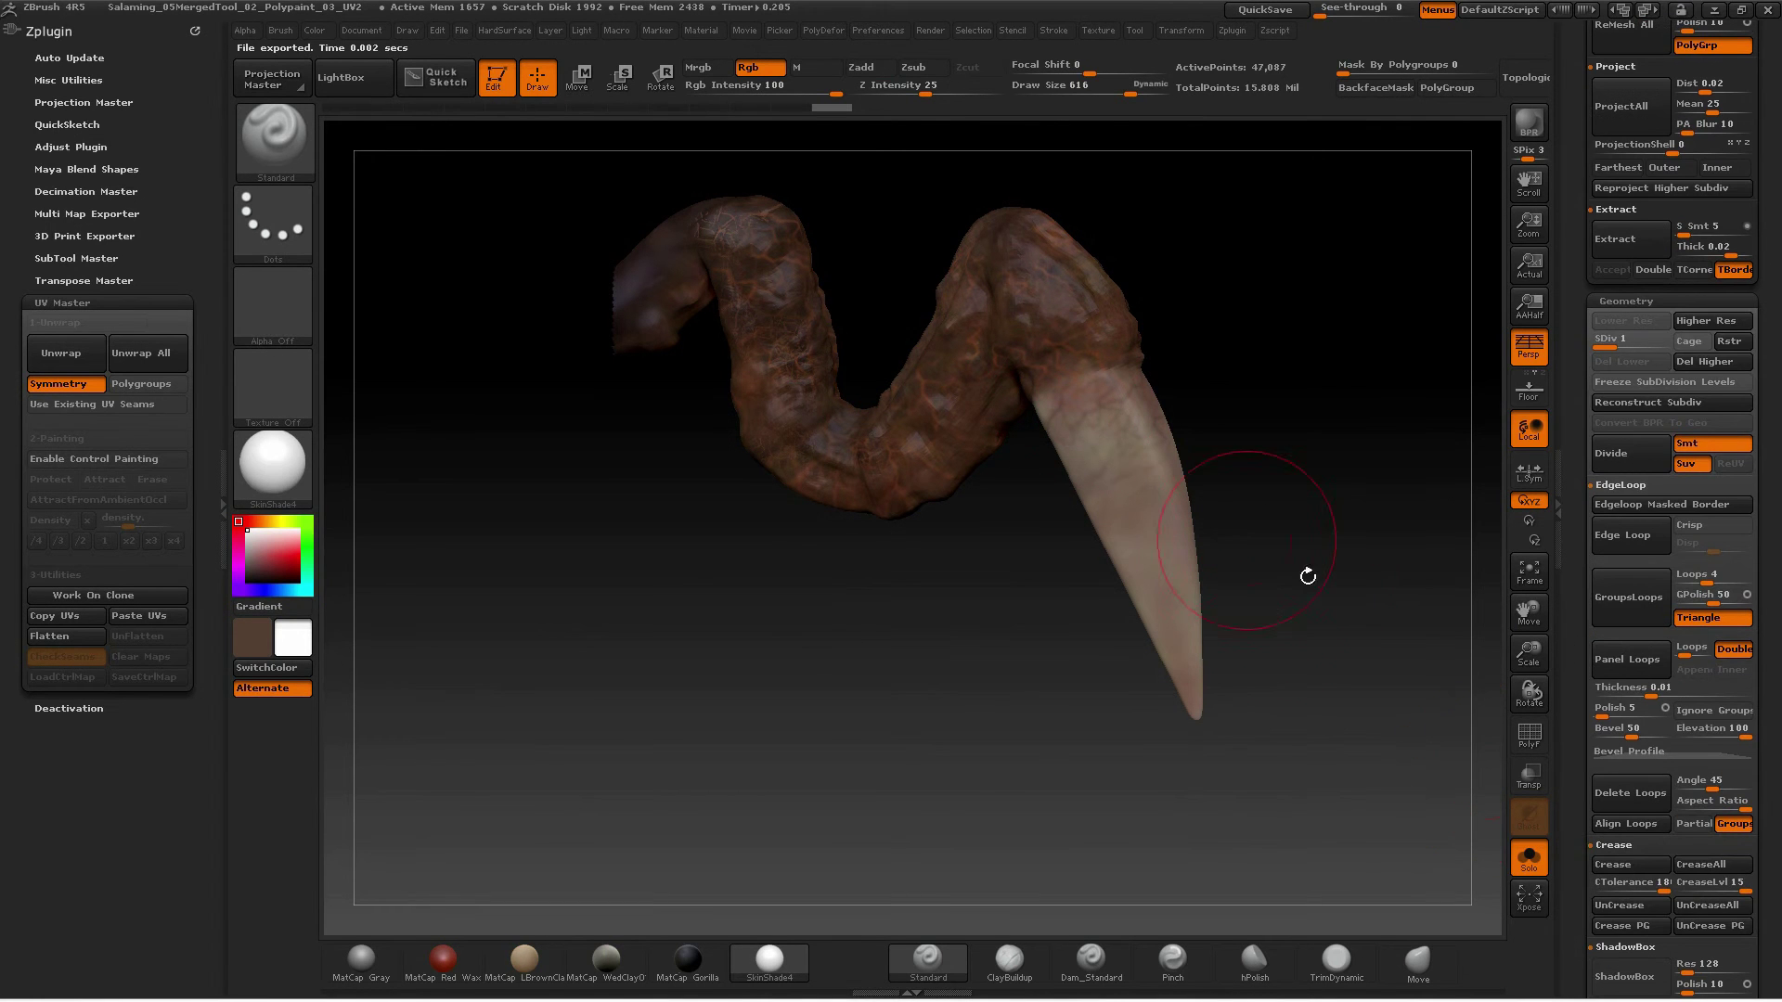
pyautogui.scroll(-1, 1572, 816)
pyautogui.click(1633, 733)
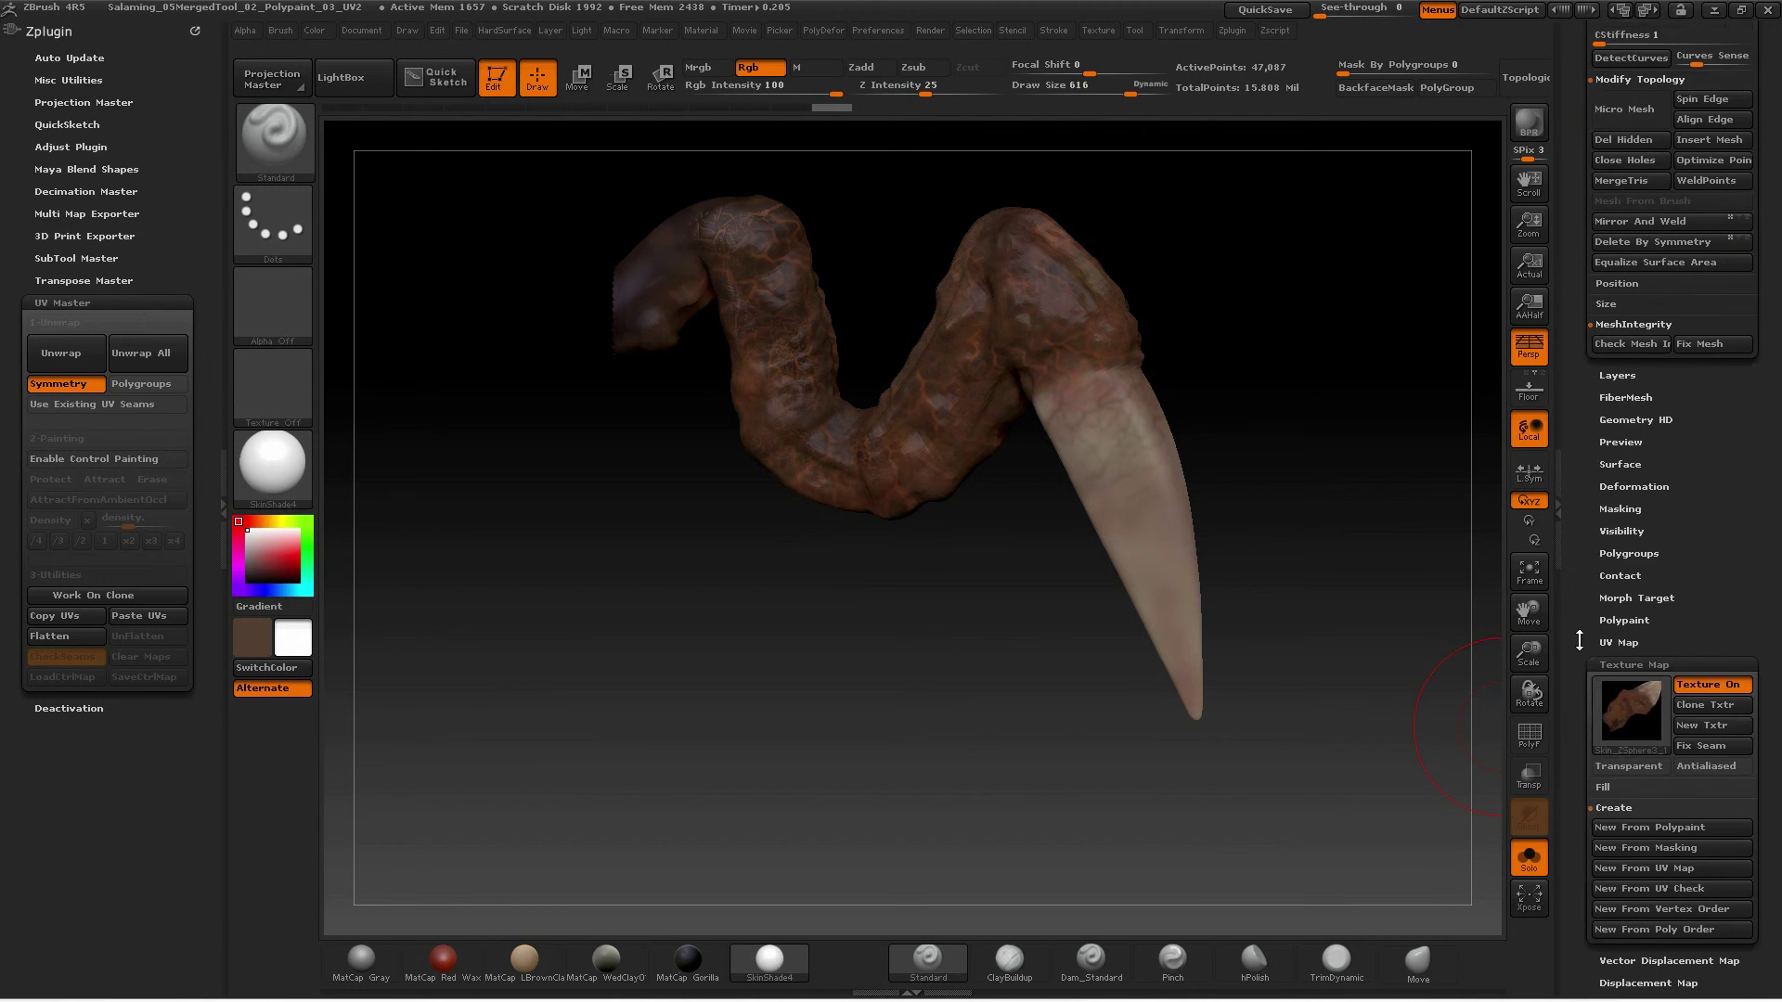
pyautogui.scroll(-3, 1648, 587)
pyautogui.click(1633, 598)
# Set the leg's texture to Texture Off and create a new 2048×2048 texture from polypaint
pyautogui.click(877, 613)
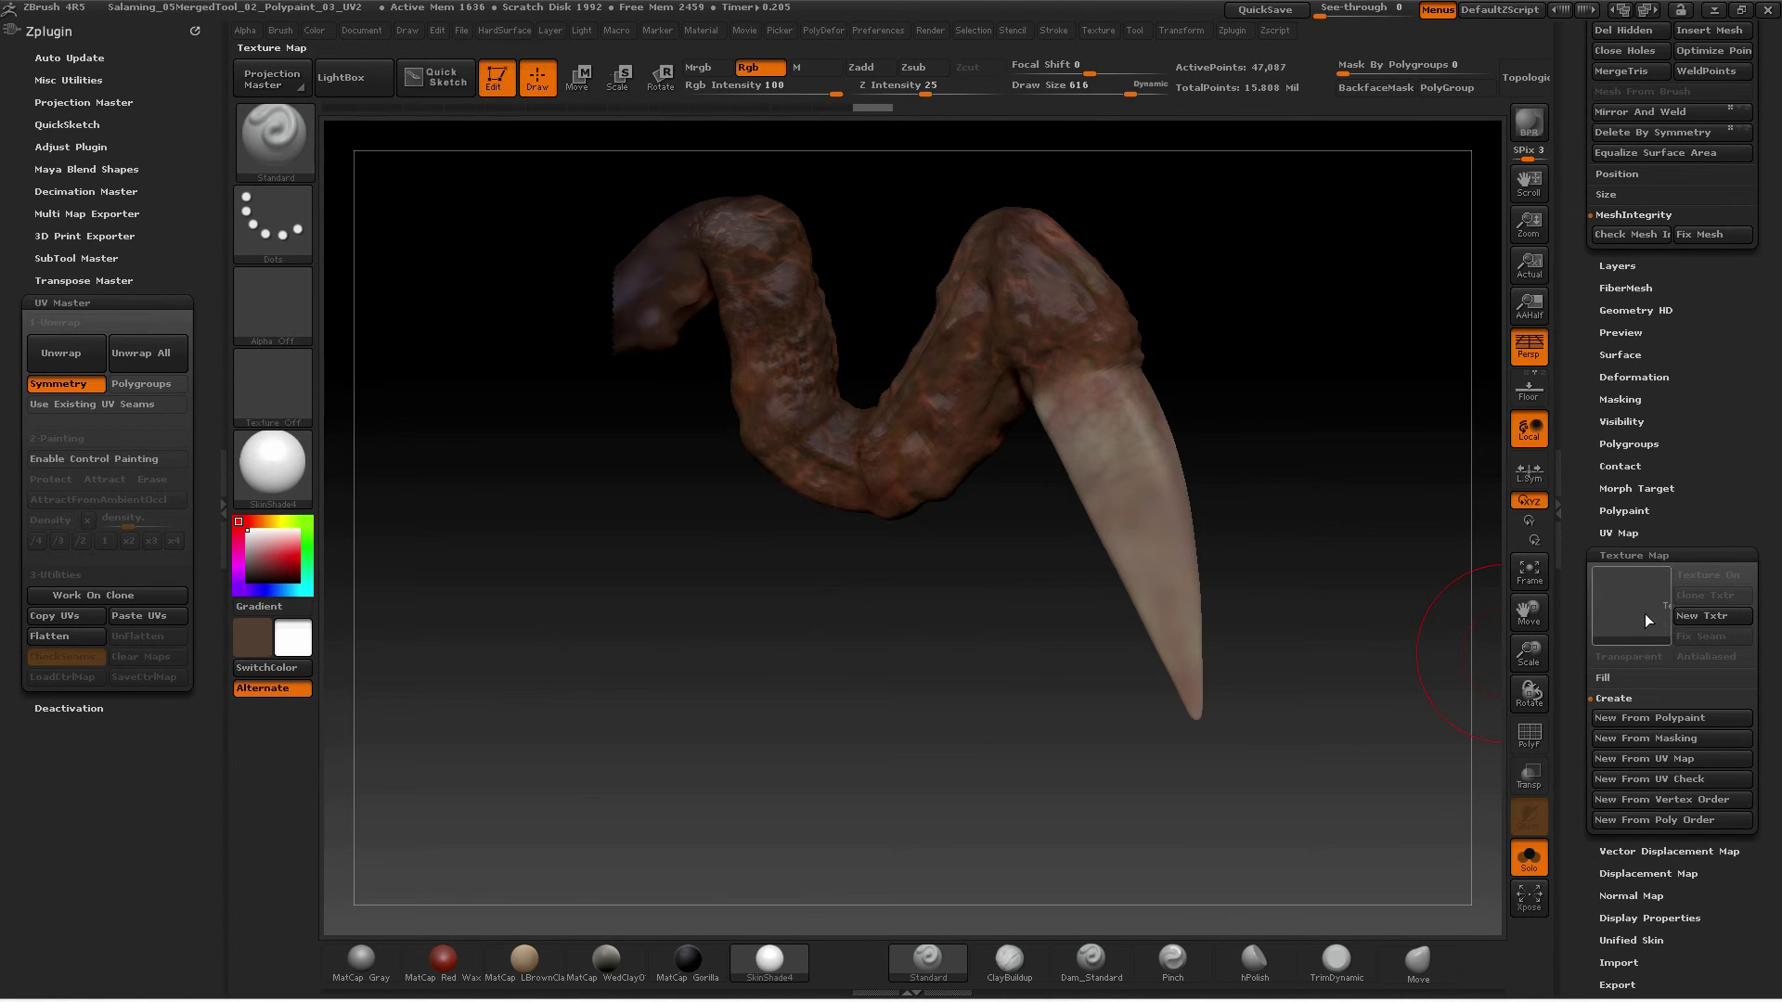
pyautogui.scroll(-1, 1639, 668)
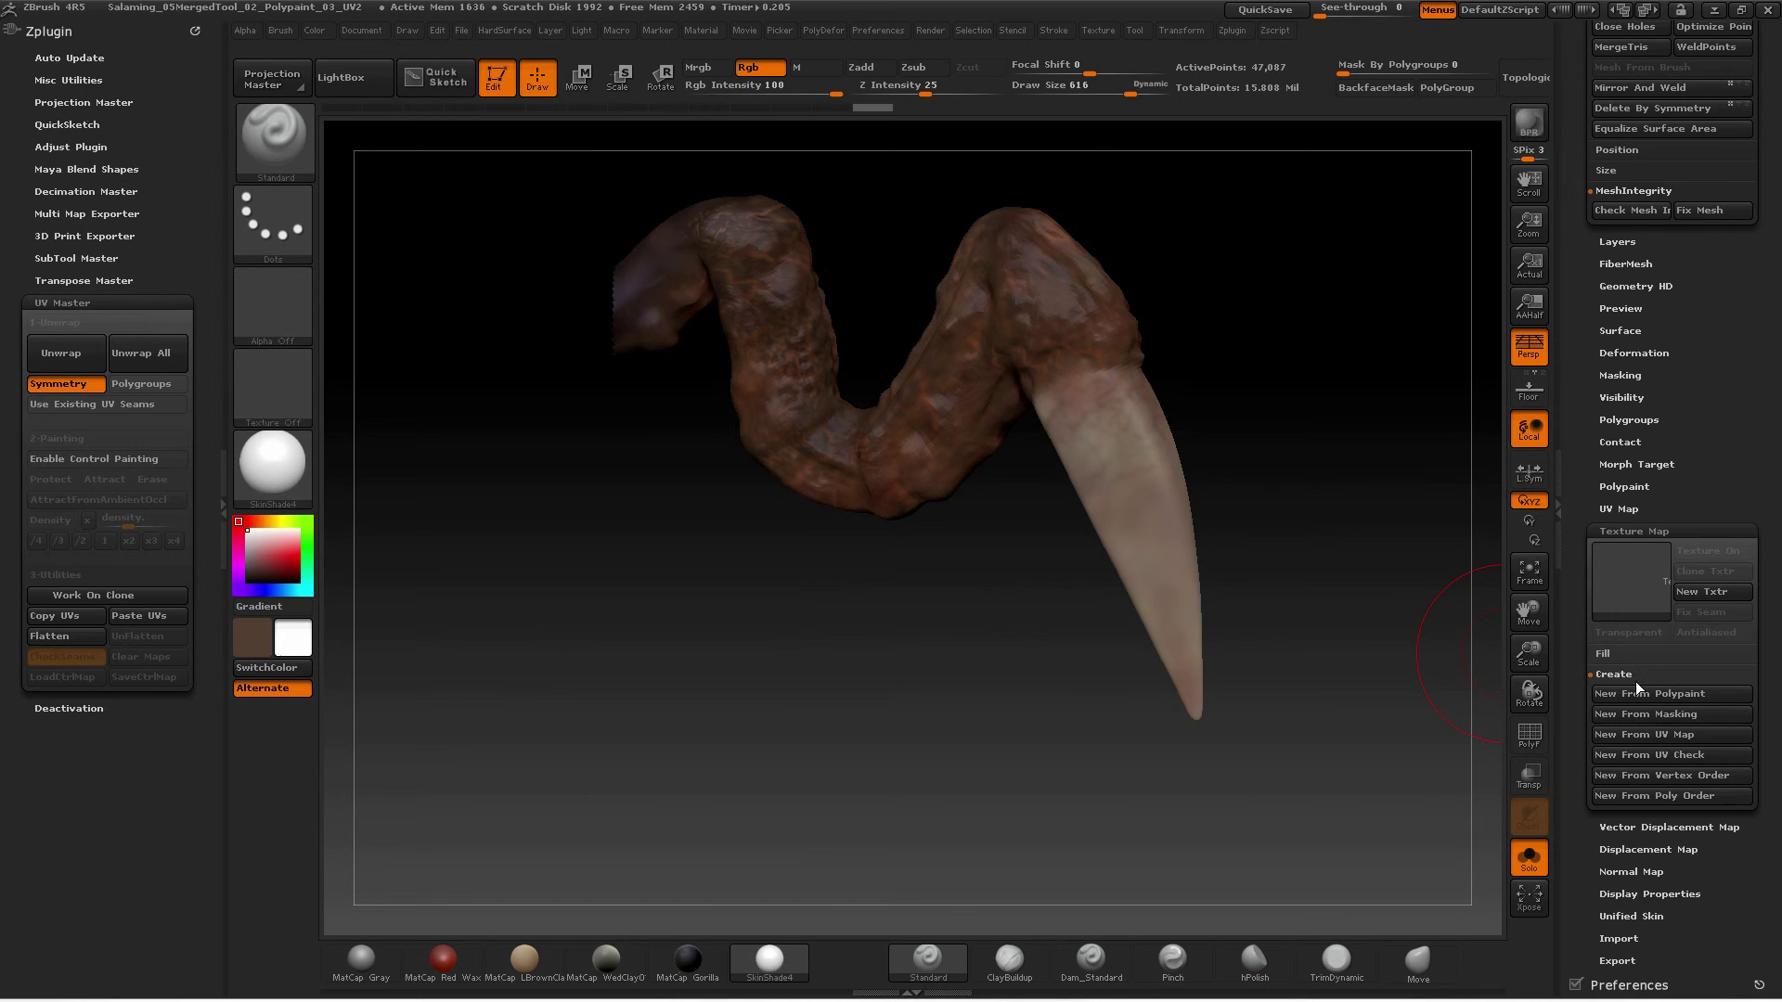
pyautogui.click(1636, 682)
pyautogui.click(1626, 675)
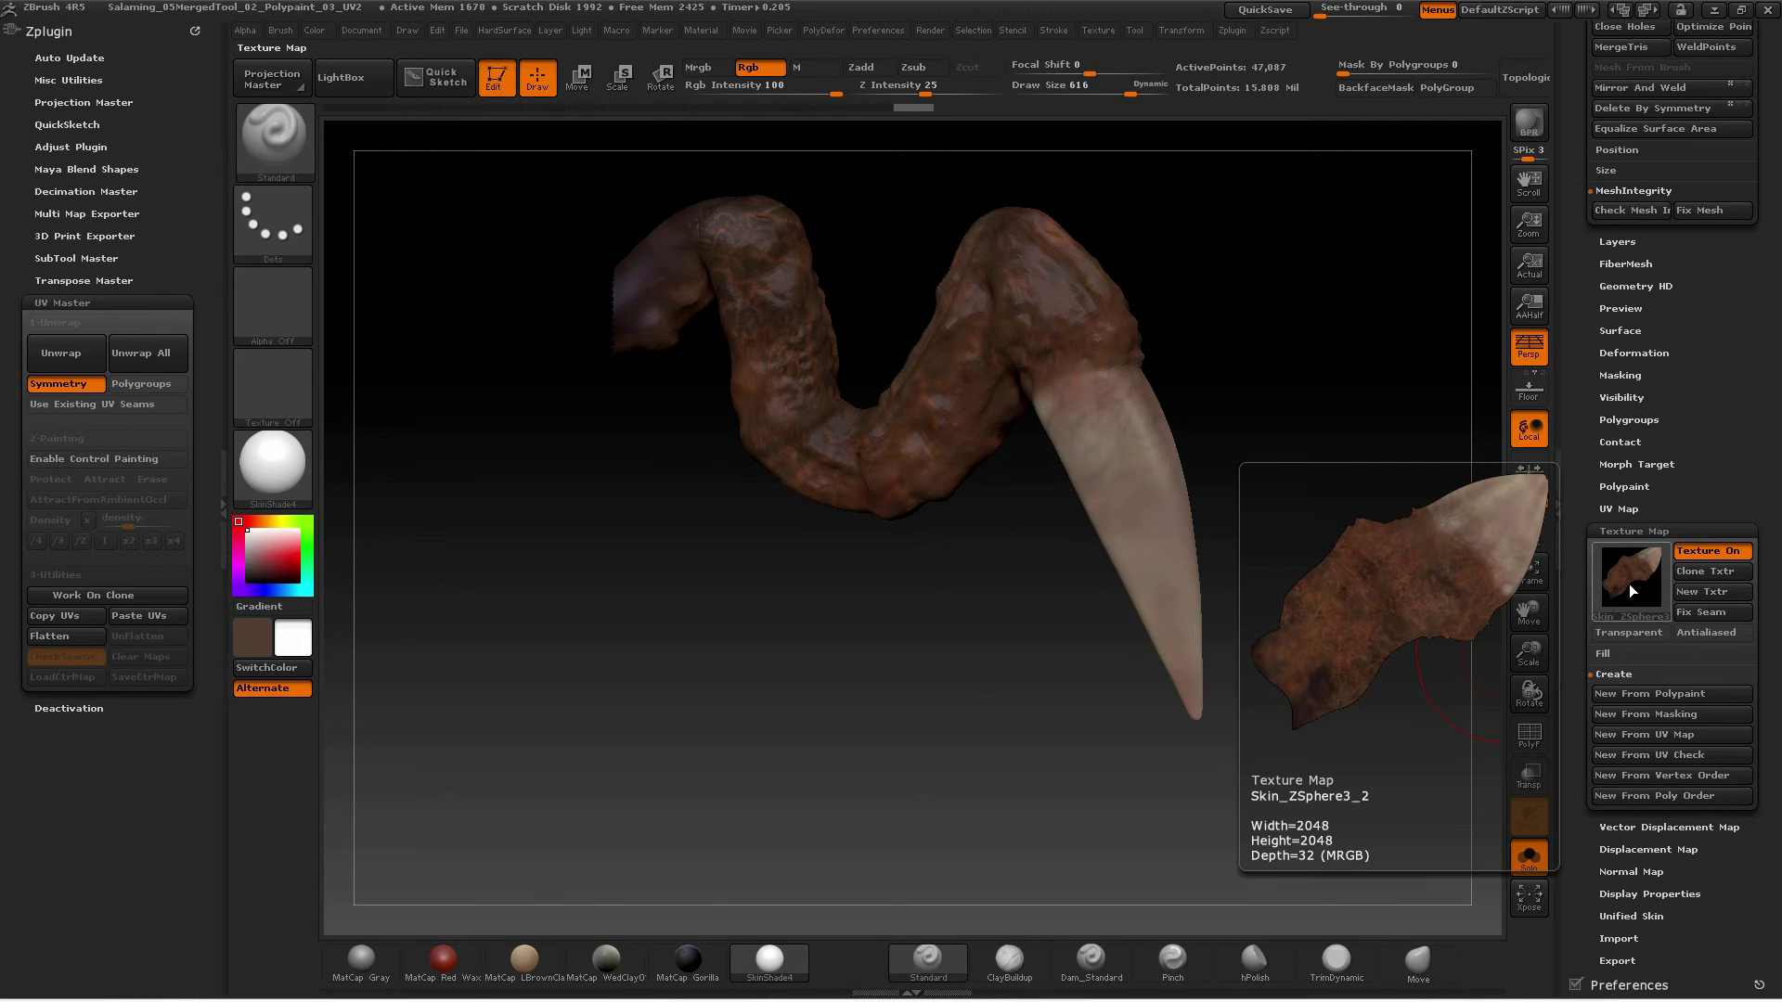
pyautogui.scroll(5, 1631, 594)
pyautogui.scroll(5, 1637, 617)
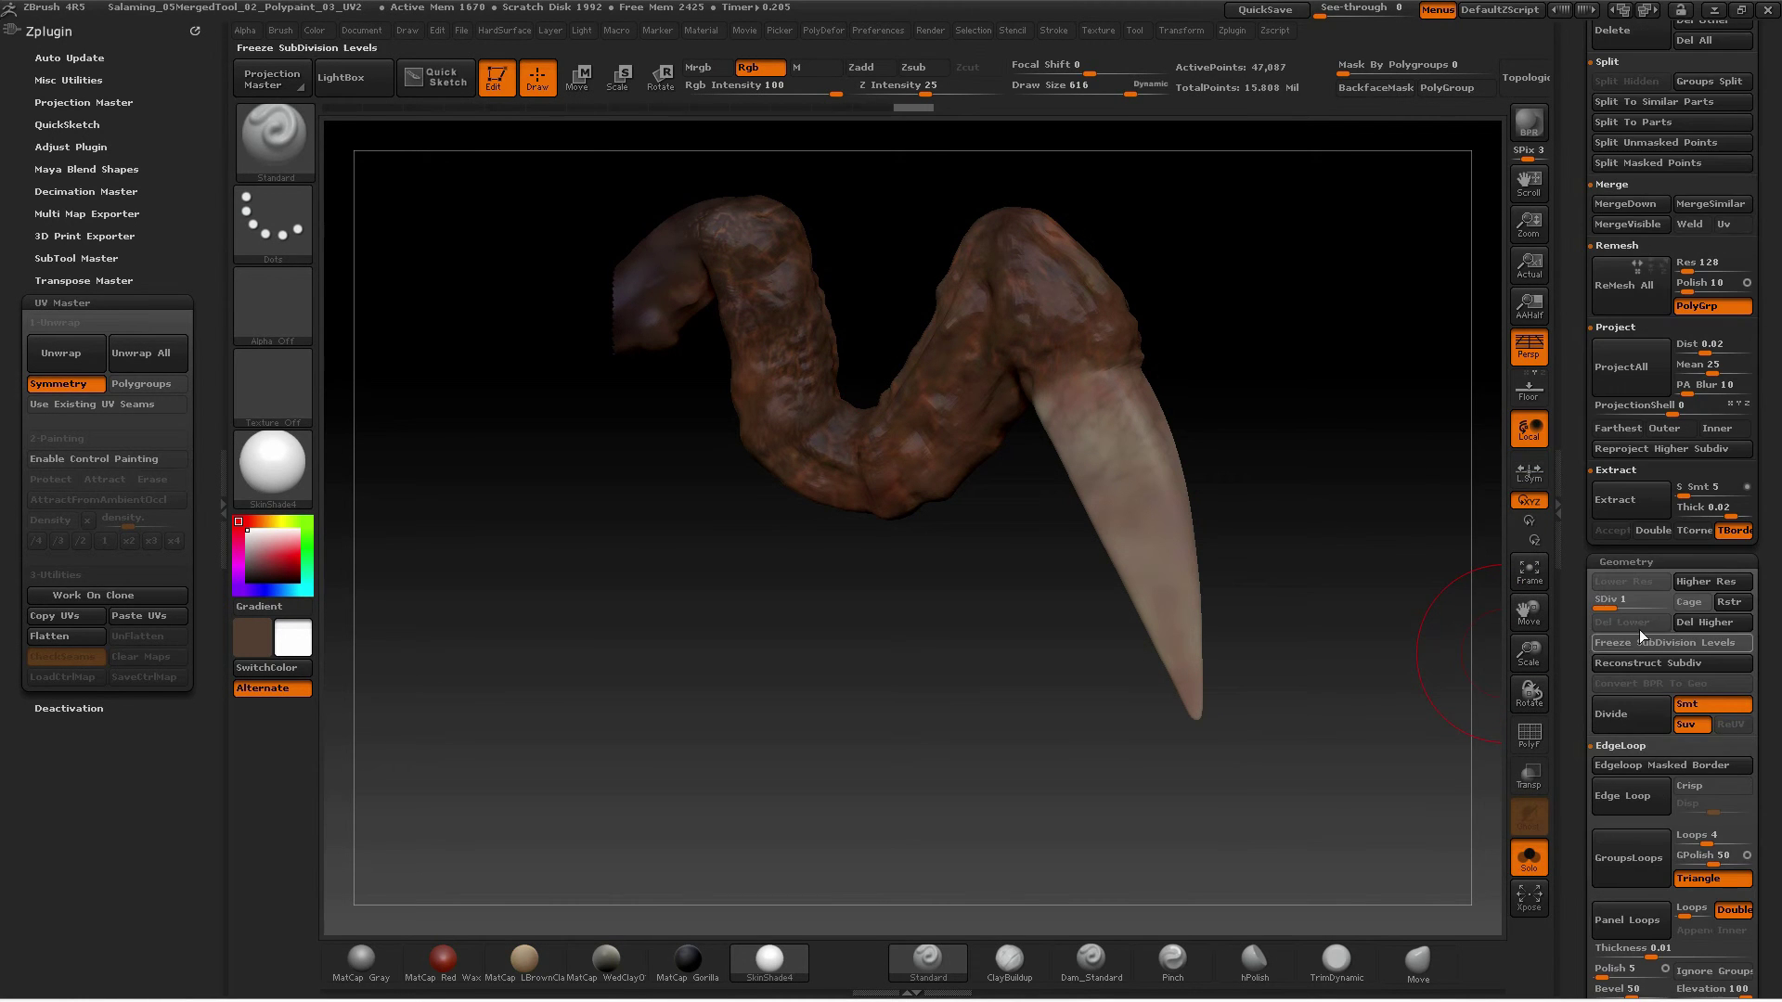
# Raise the textured leg back to subdivision level 3 with the SDiv slider
pyautogui.moveTo(1681, 603); pyautogui.dragTo(1680, 604)
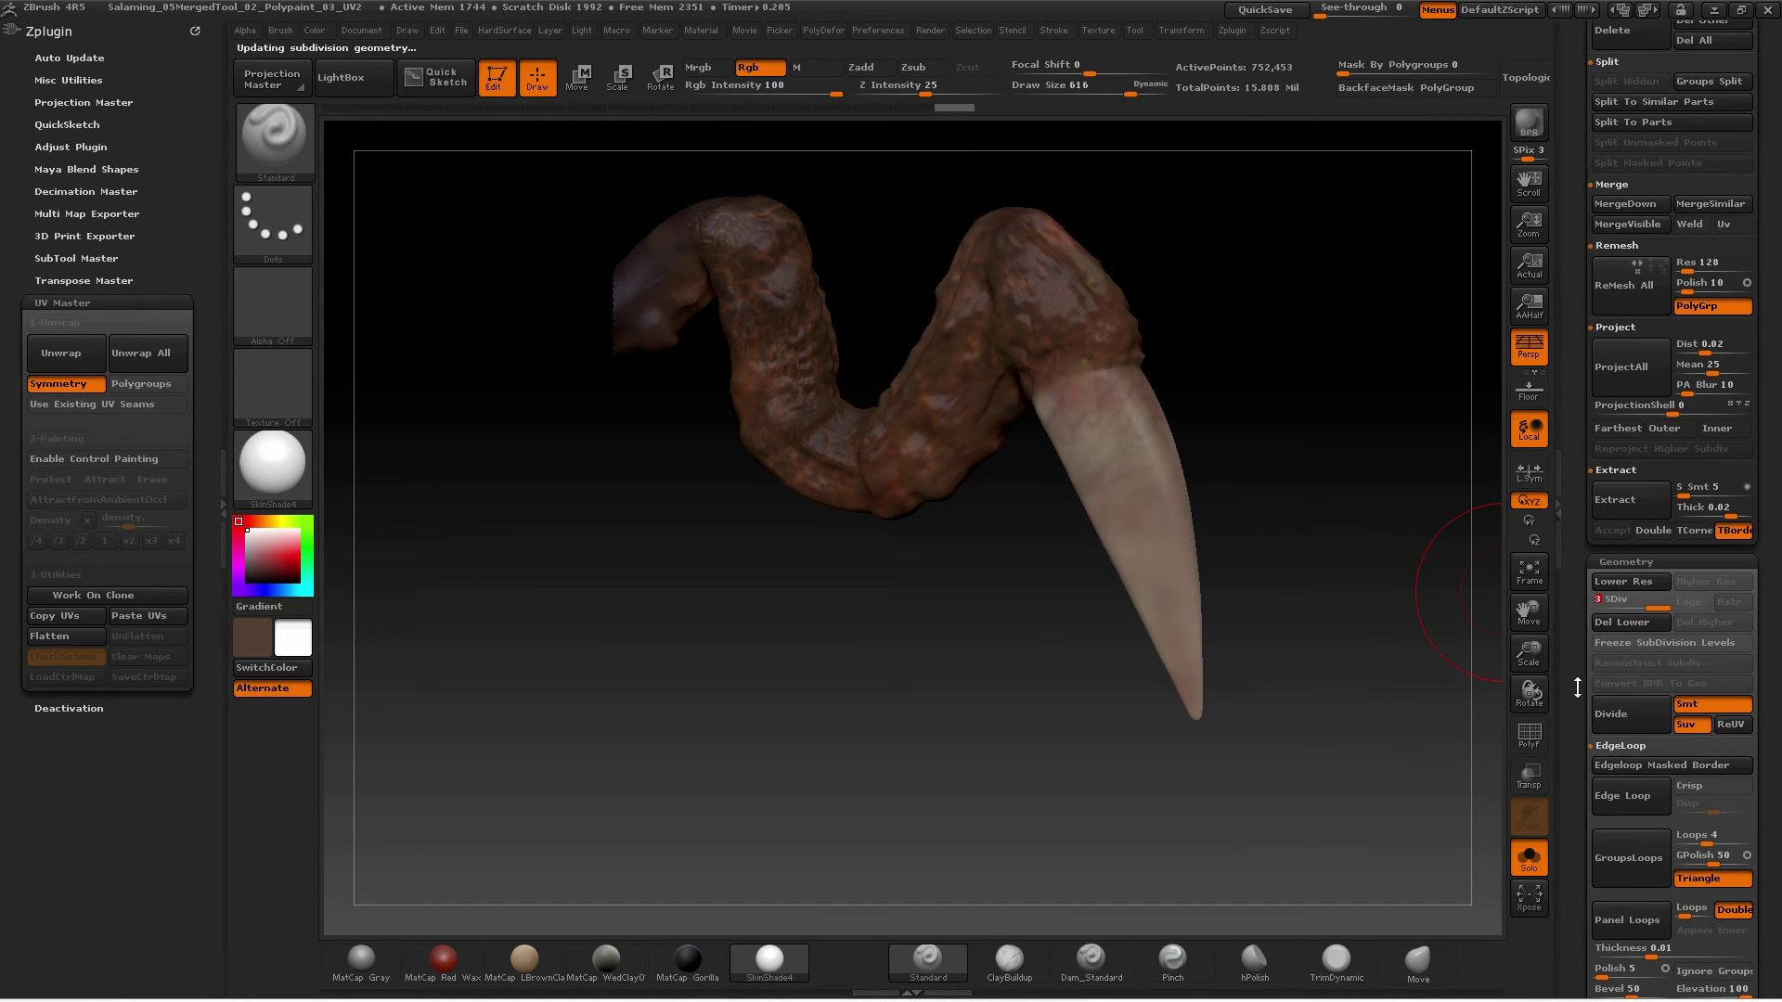
pyautogui.scroll(-5, 1577, 686)
pyautogui.scroll(-5, 1581, 631)
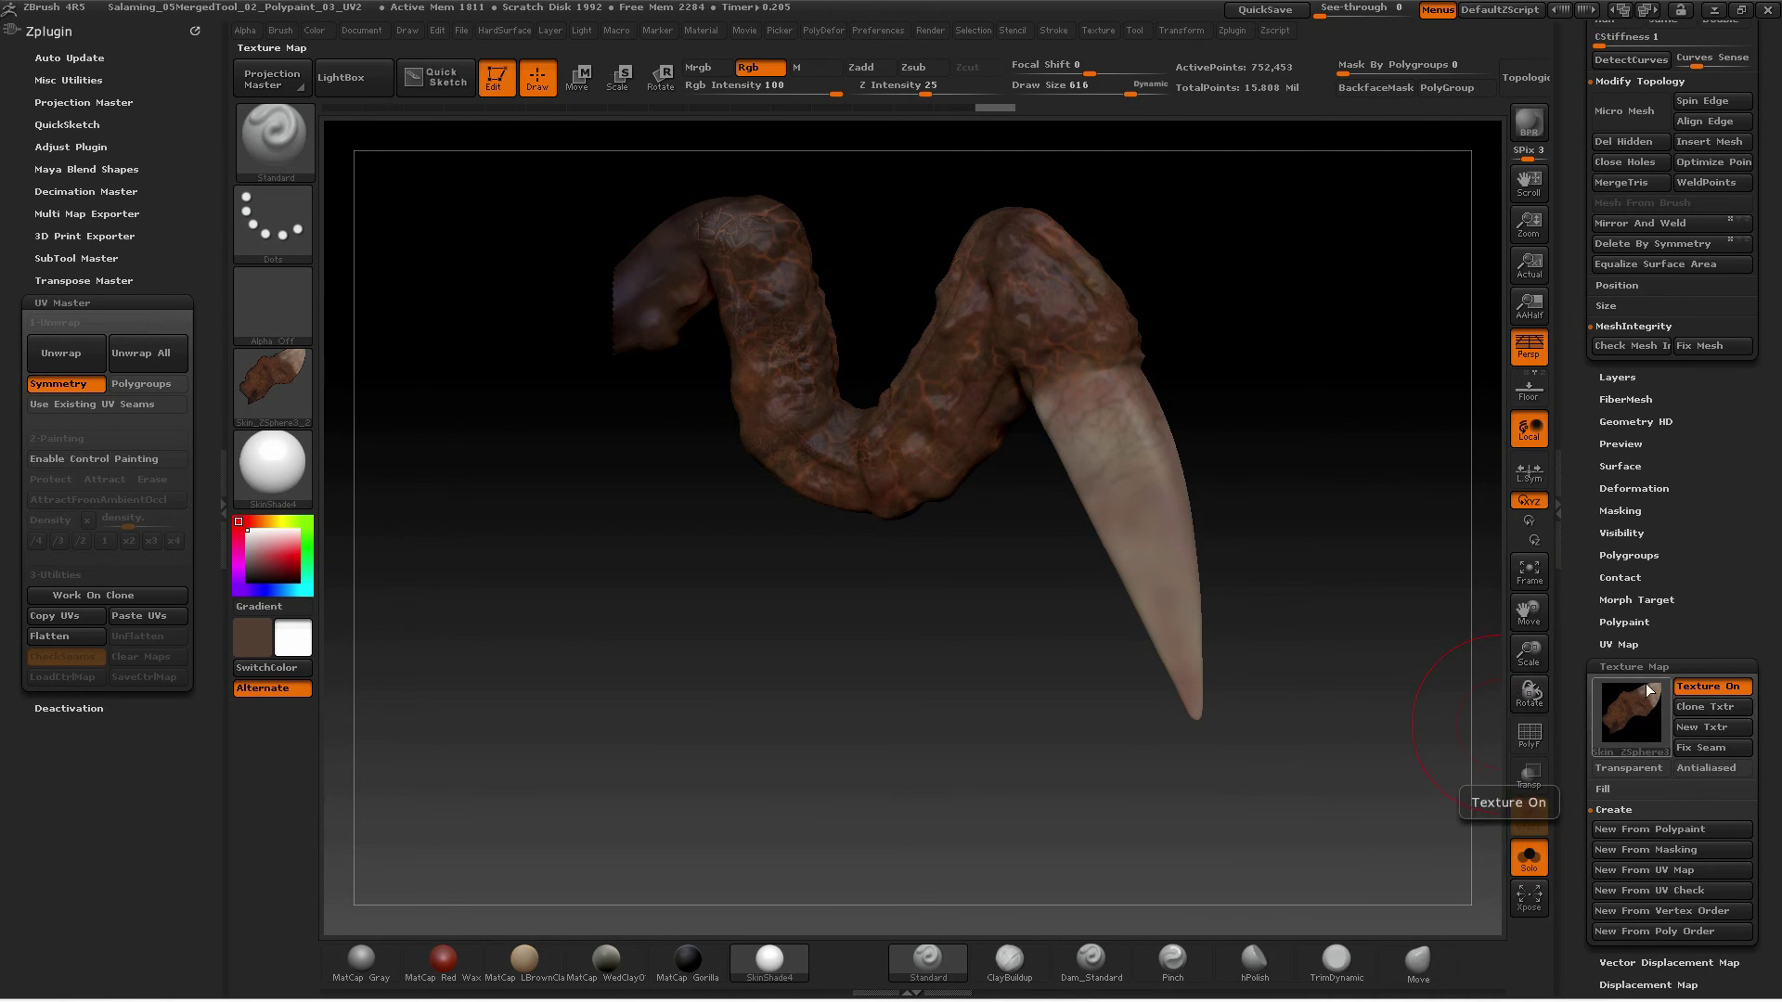
pyautogui.click(306, 401)
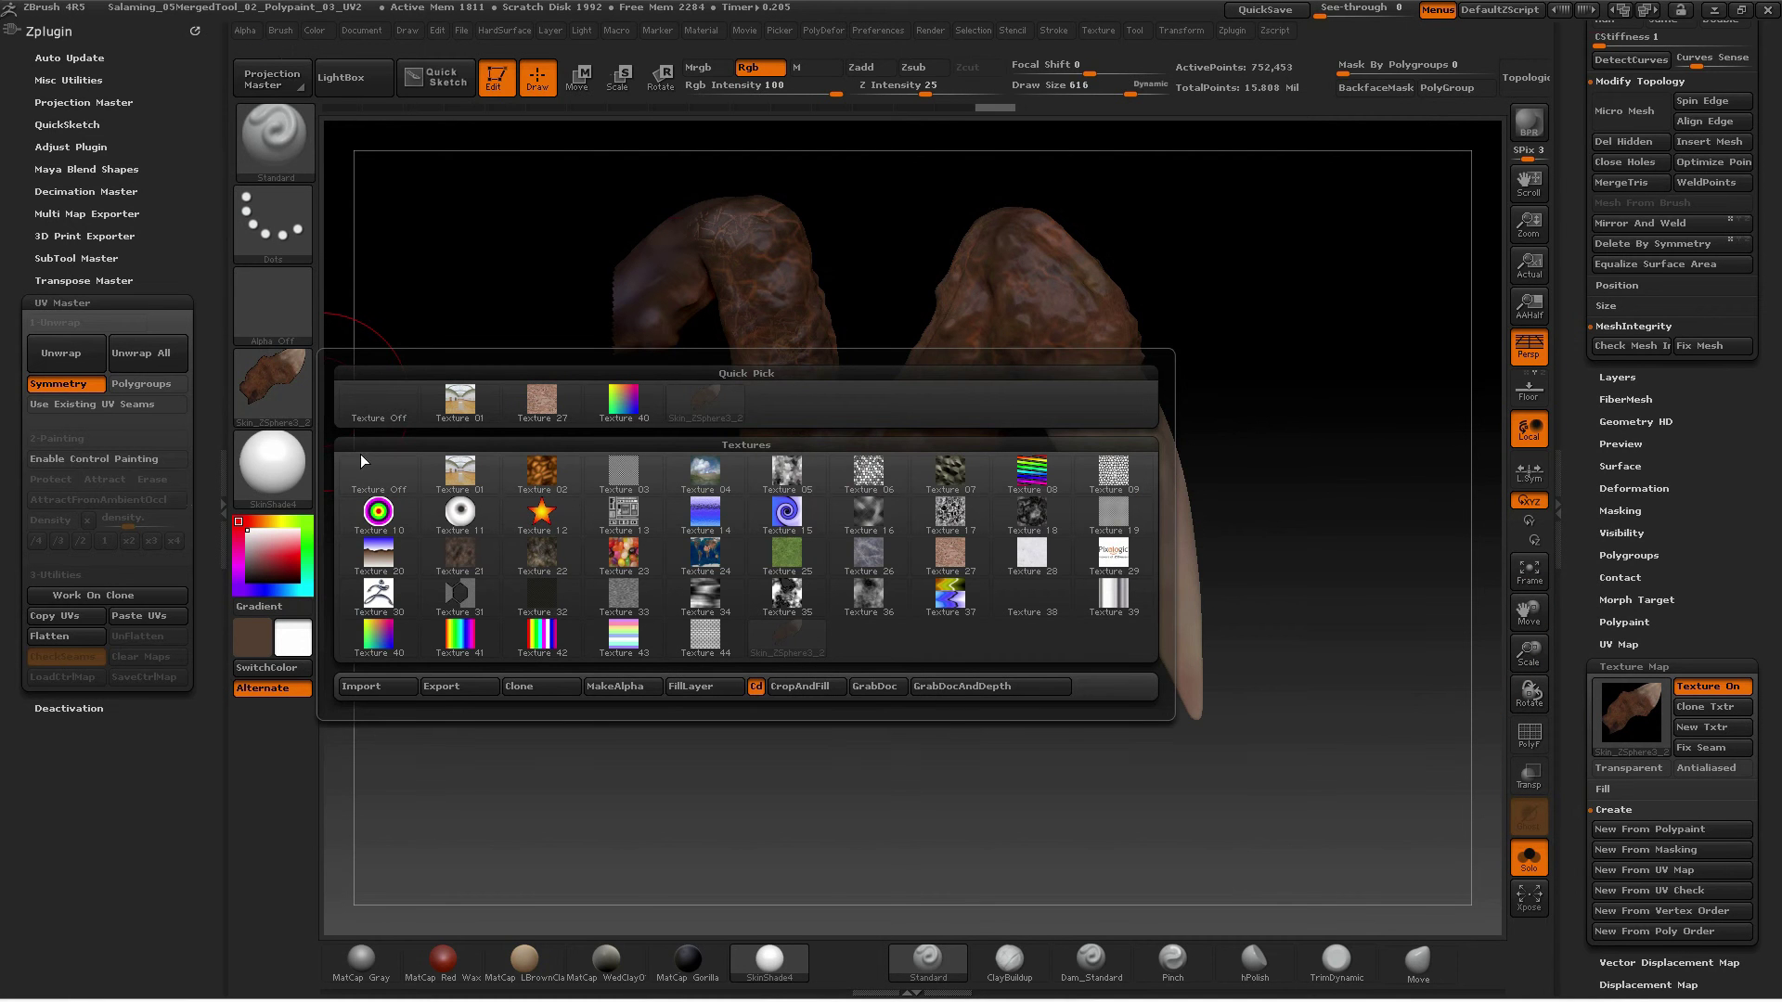
pyautogui.click(453, 690)
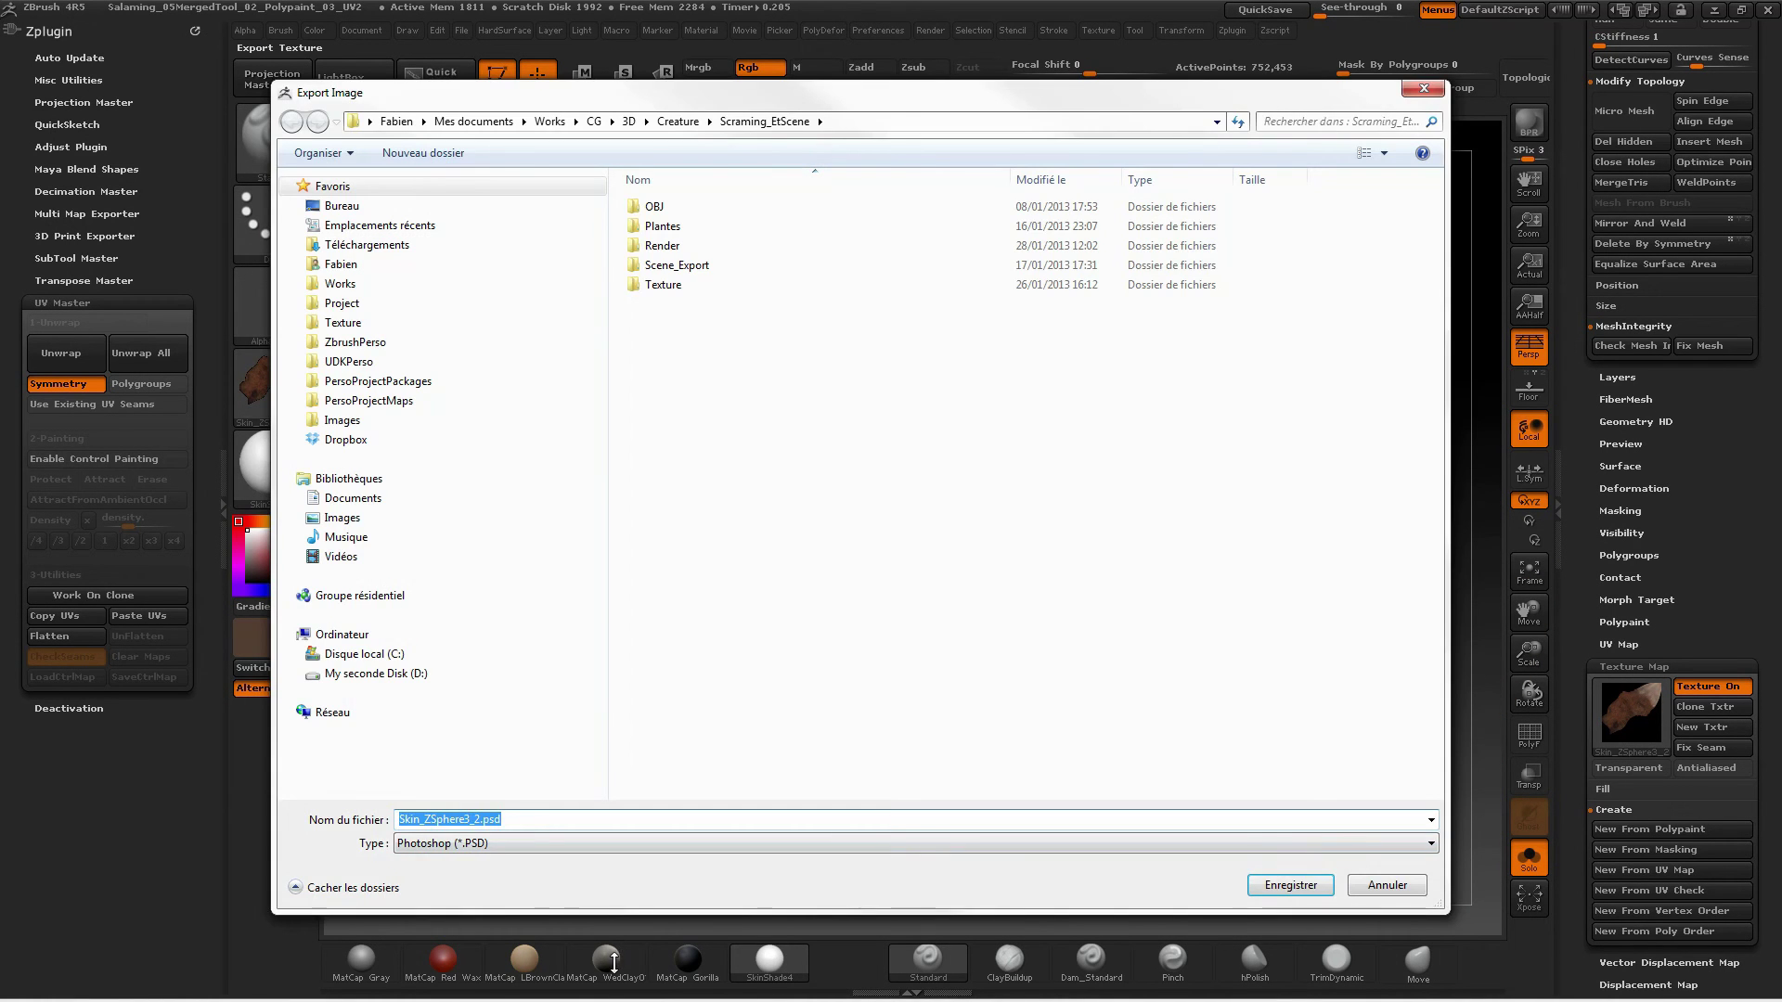
pyautogui.press('Escape')
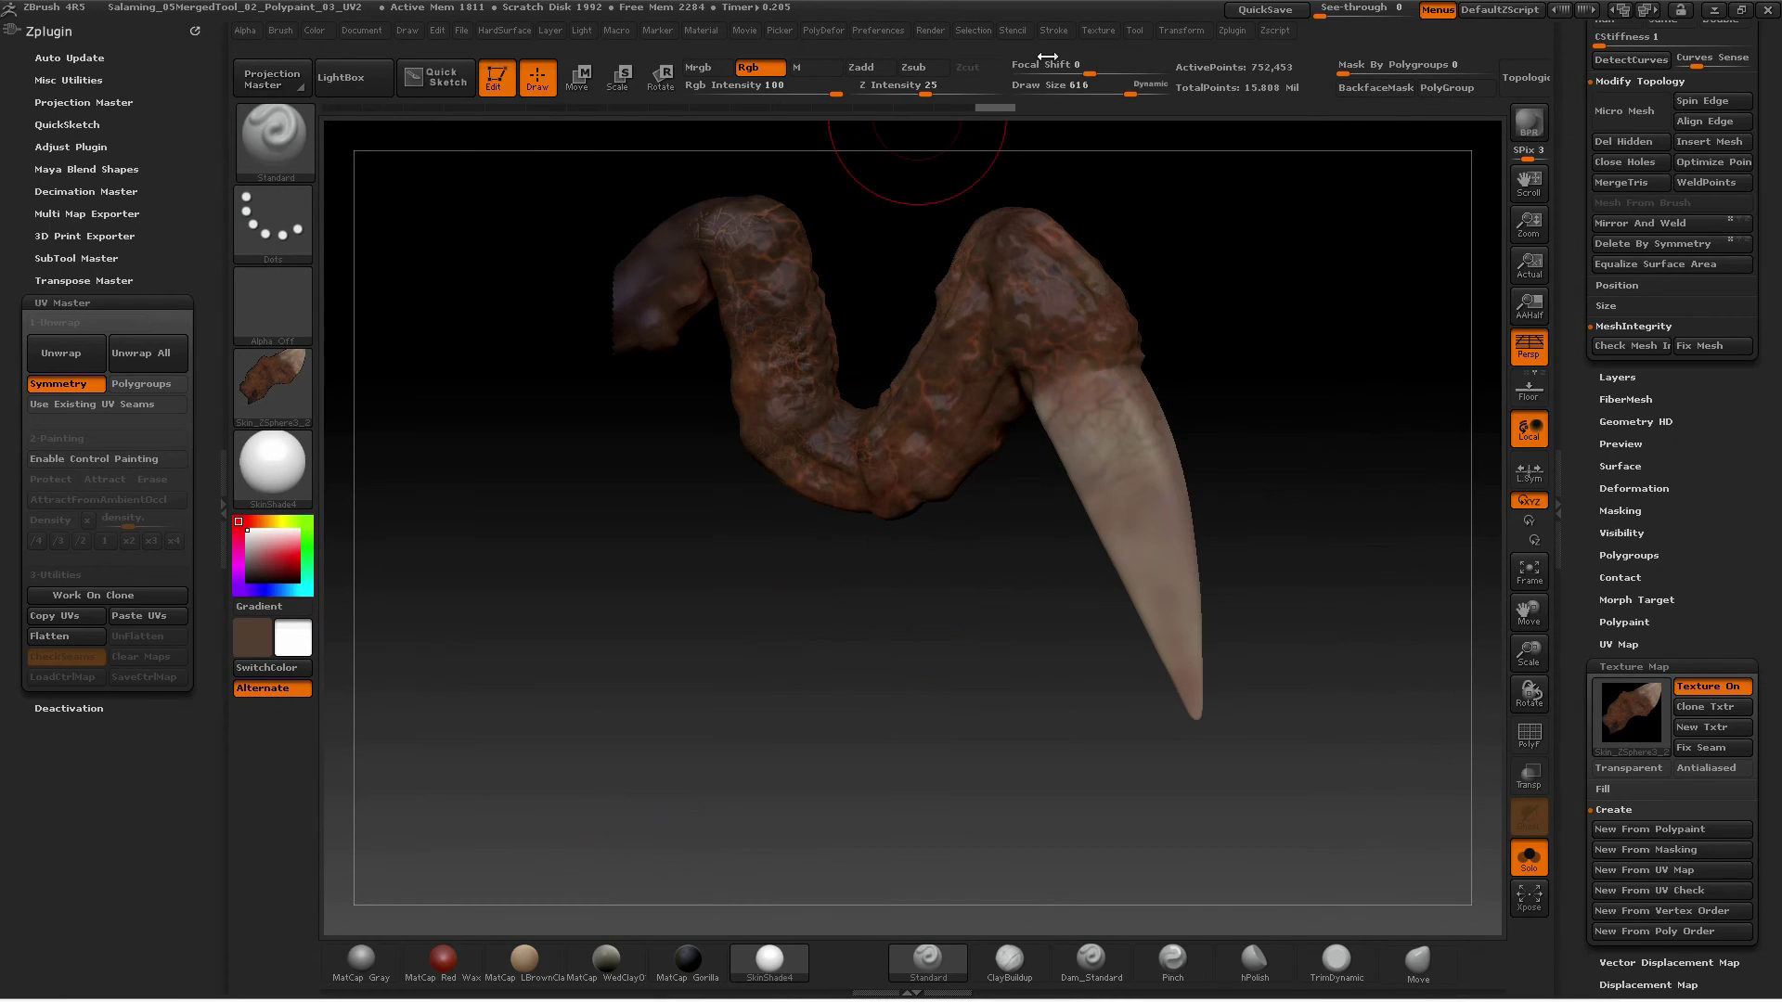
pyautogui.click(1122, 30)
pyautogui.click(306, 389)
pyautogui.click(442, 686)
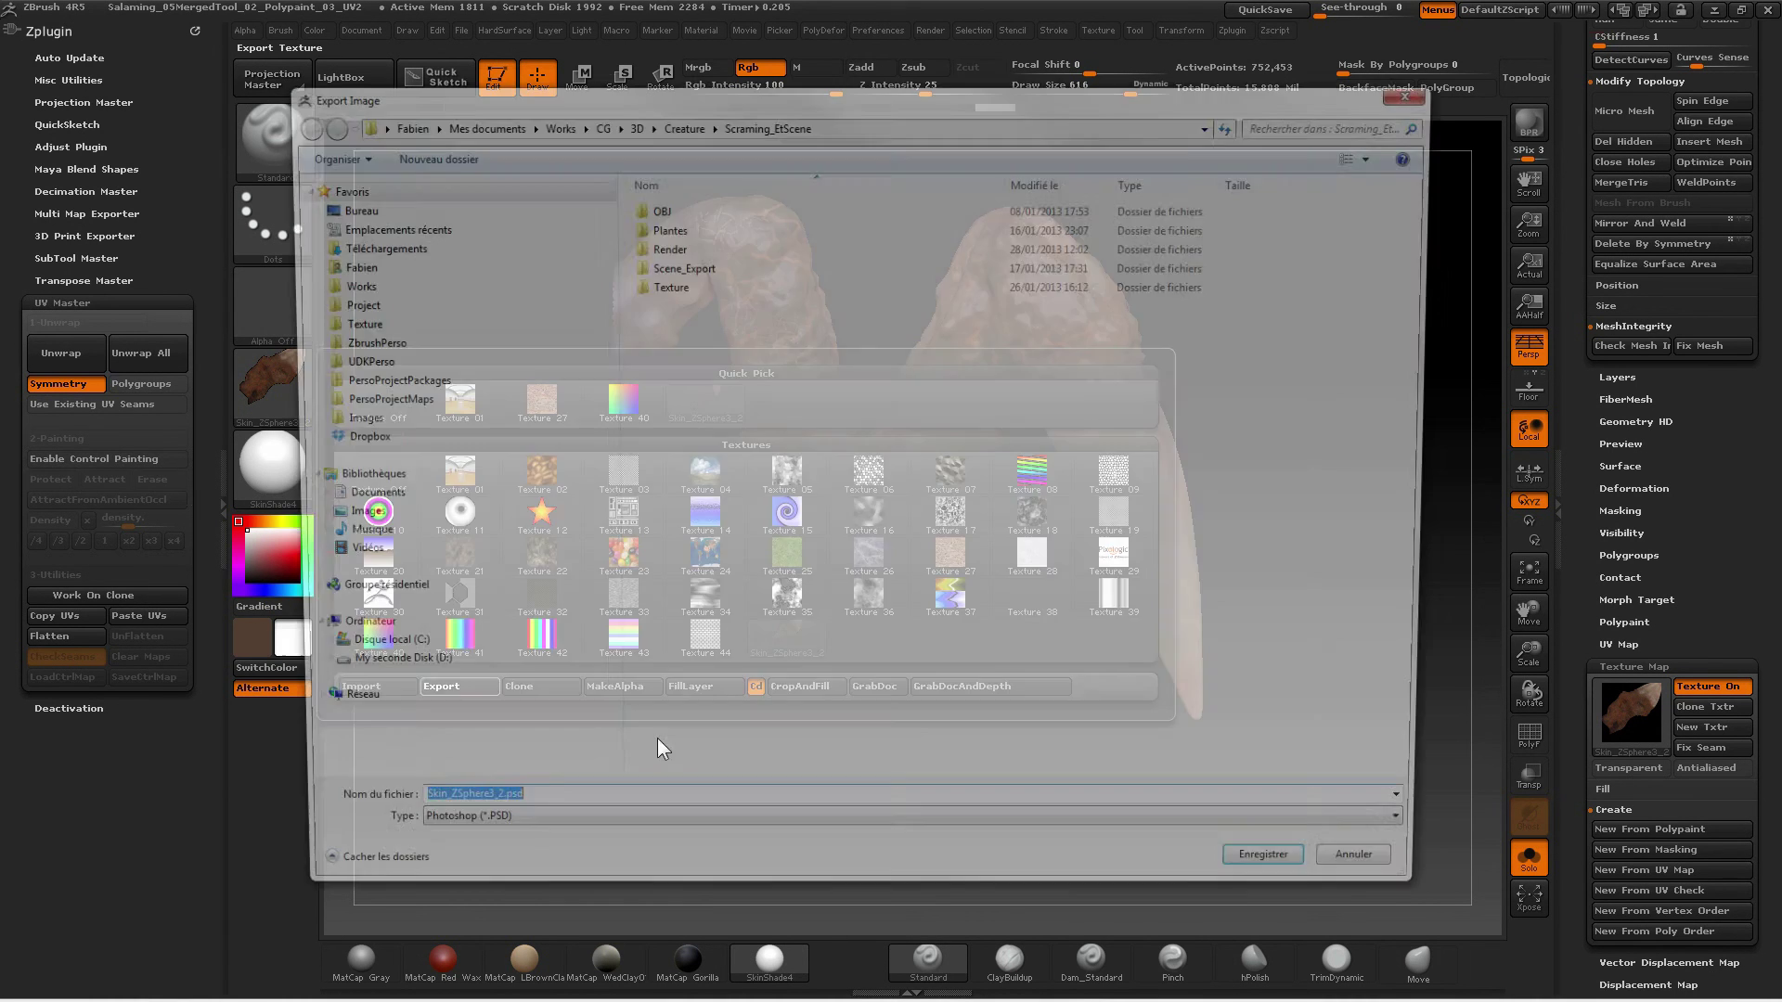
pyautogui.click(511, 844)
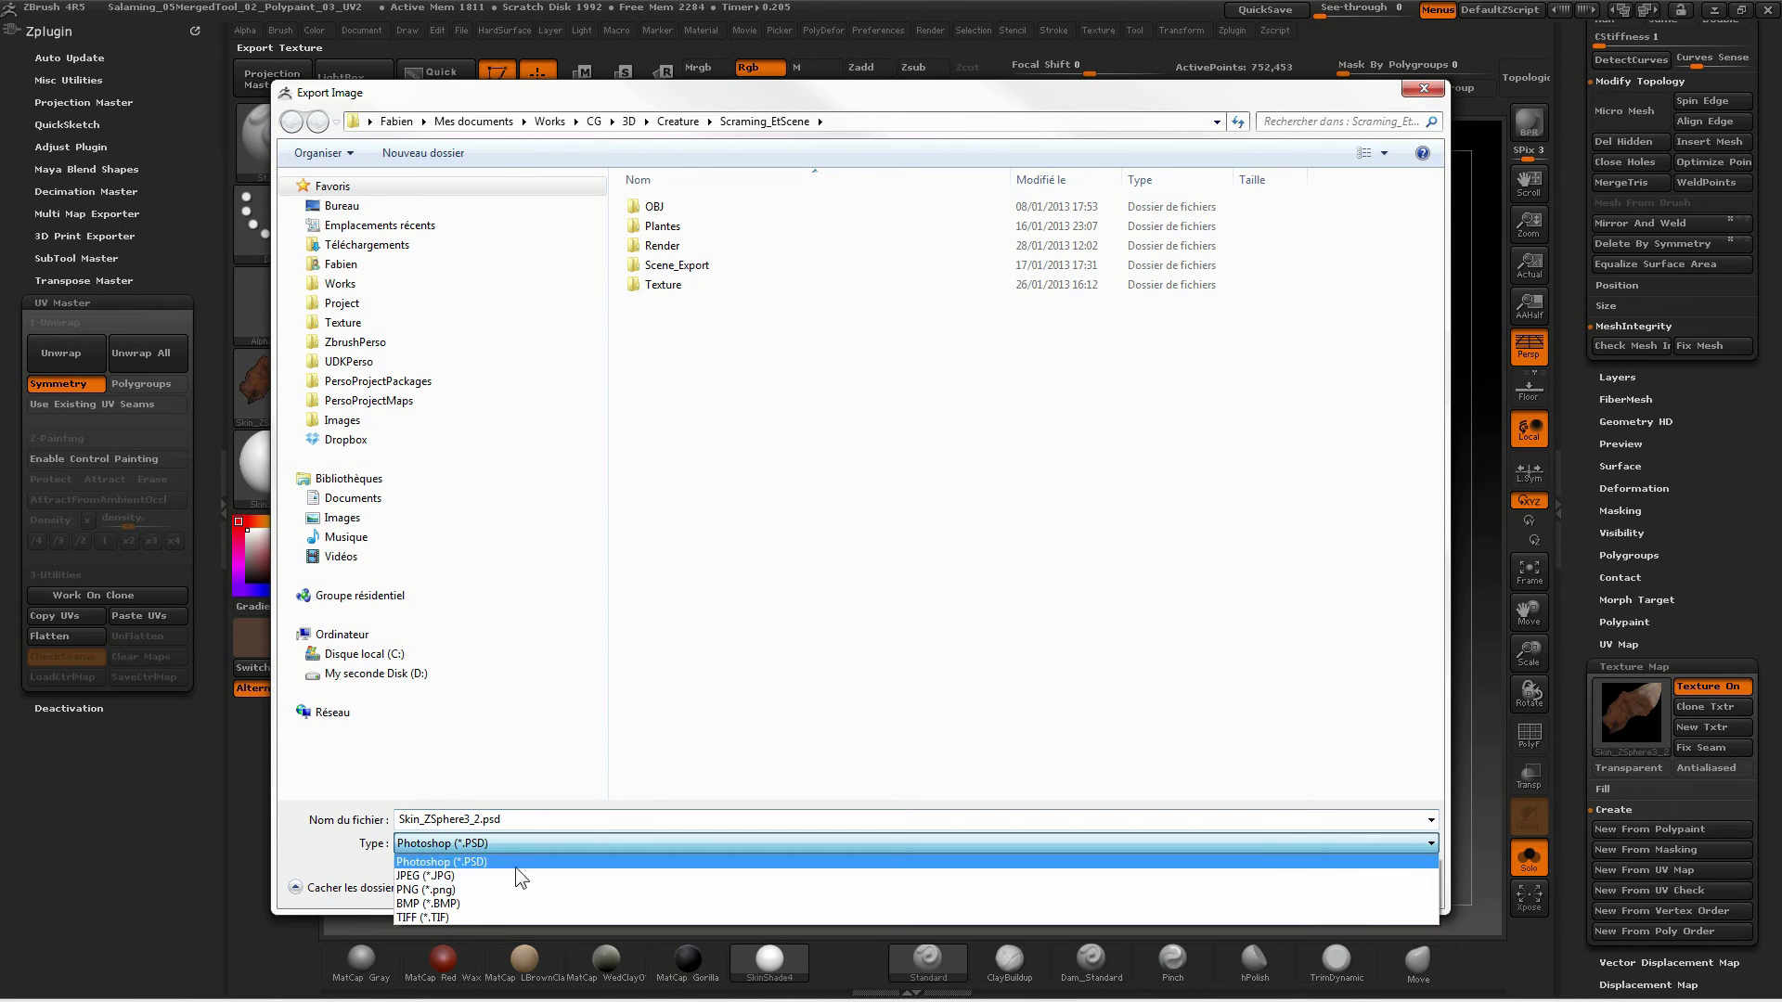
pyautogui.click(557, 735)
pyautogui.click(1184, 825)
pyautogui.click(1418, 896)
pyautogui.moveTo(888, 594); pyautogui.dragTo(1067, 592)
pyautogui.moveTo(1719, 487); pyautogui.dragTo(1677, 841)
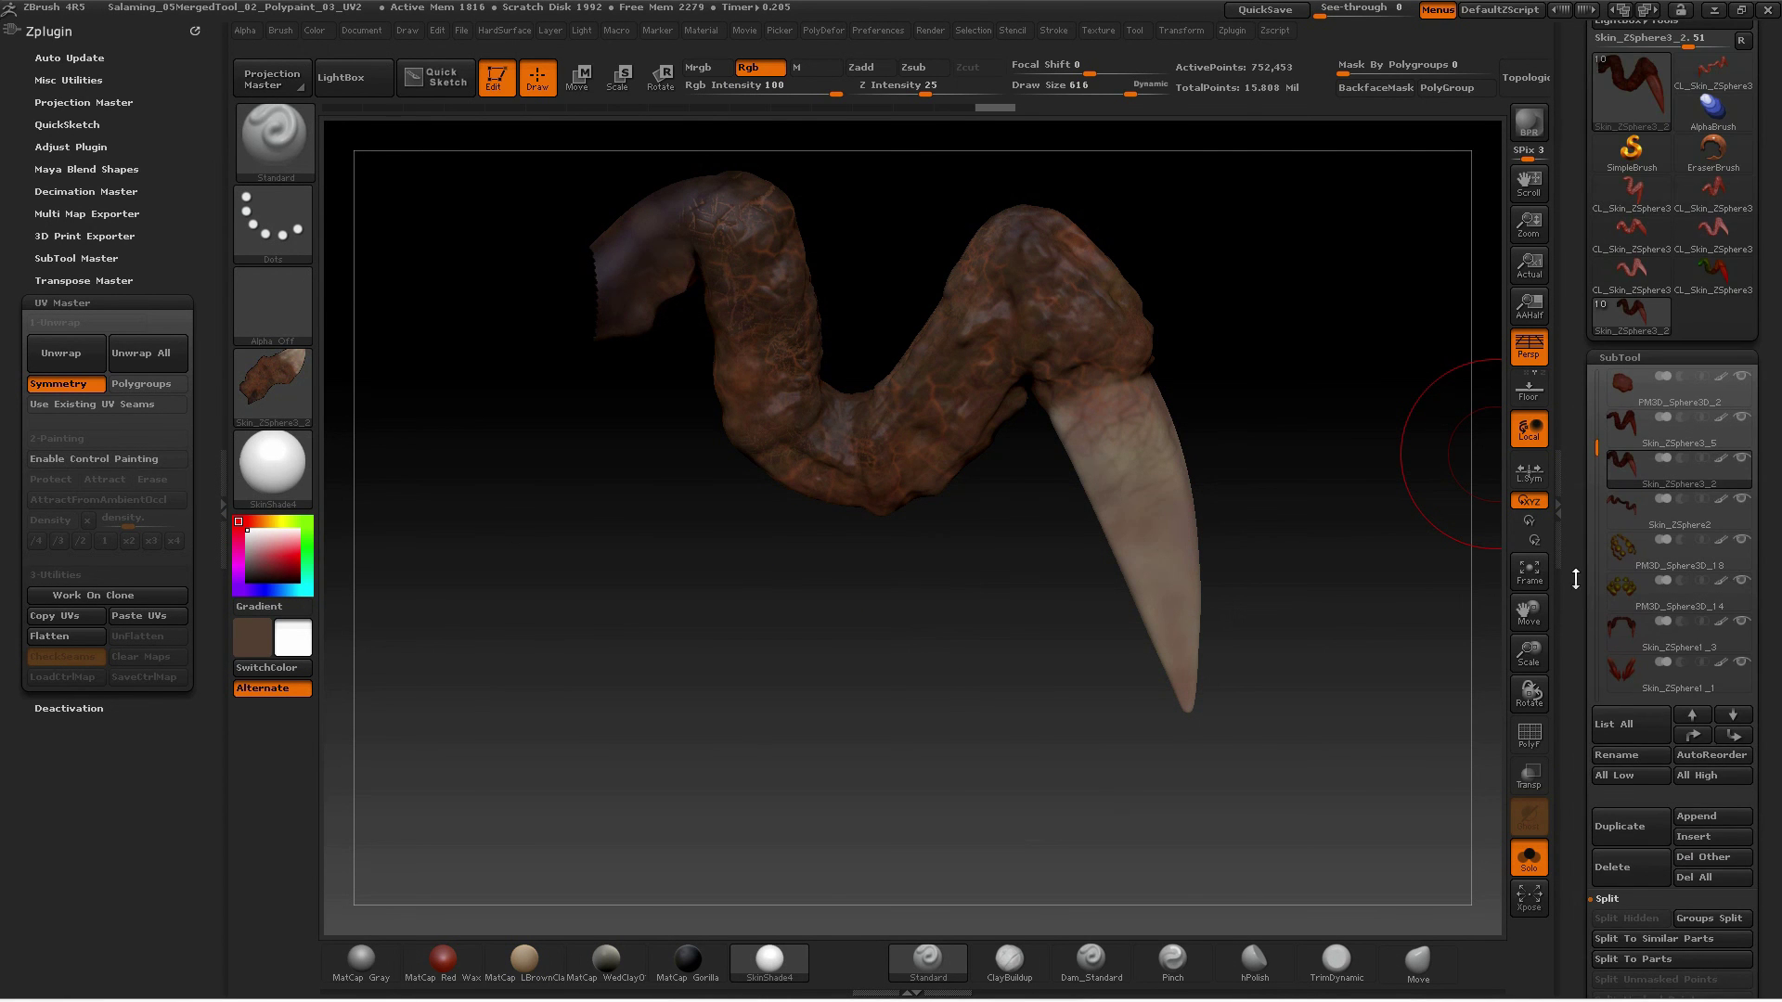
pyautogui.moveTo(1593, 389); pyautogui.dragTo(1590, 364)
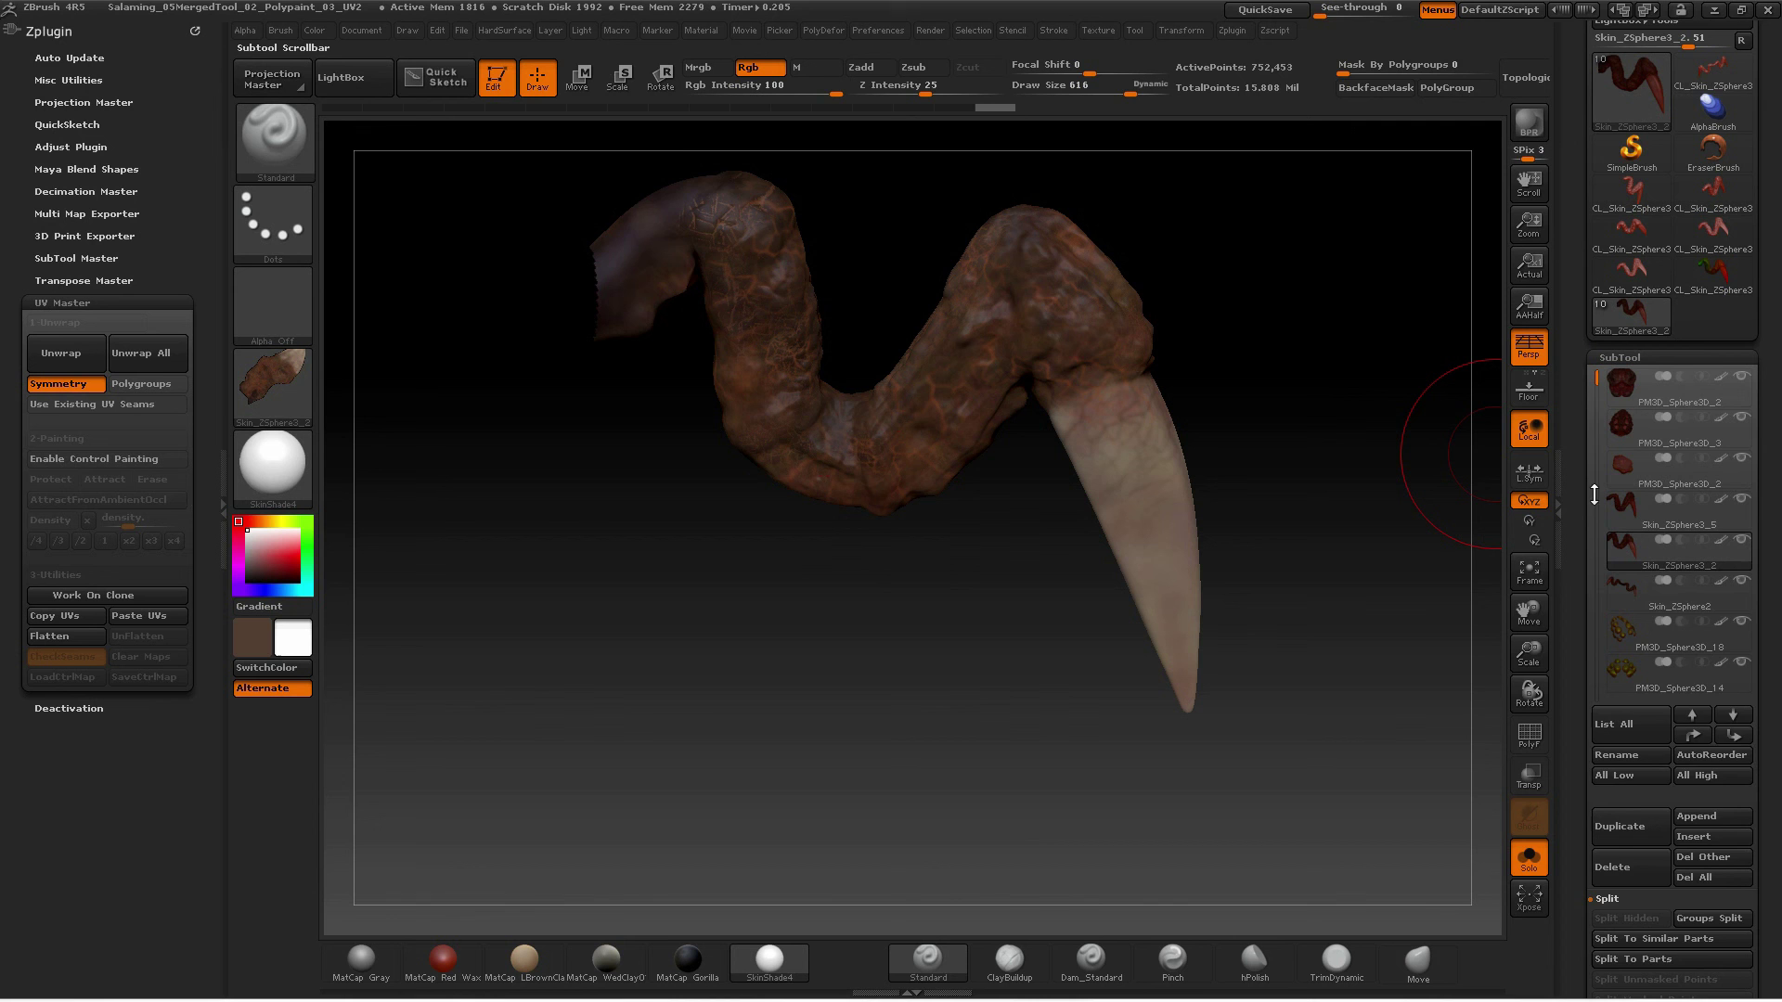
pyautogui.moveTo(1574, 391); pyautogui.dragTo(1577, 249)
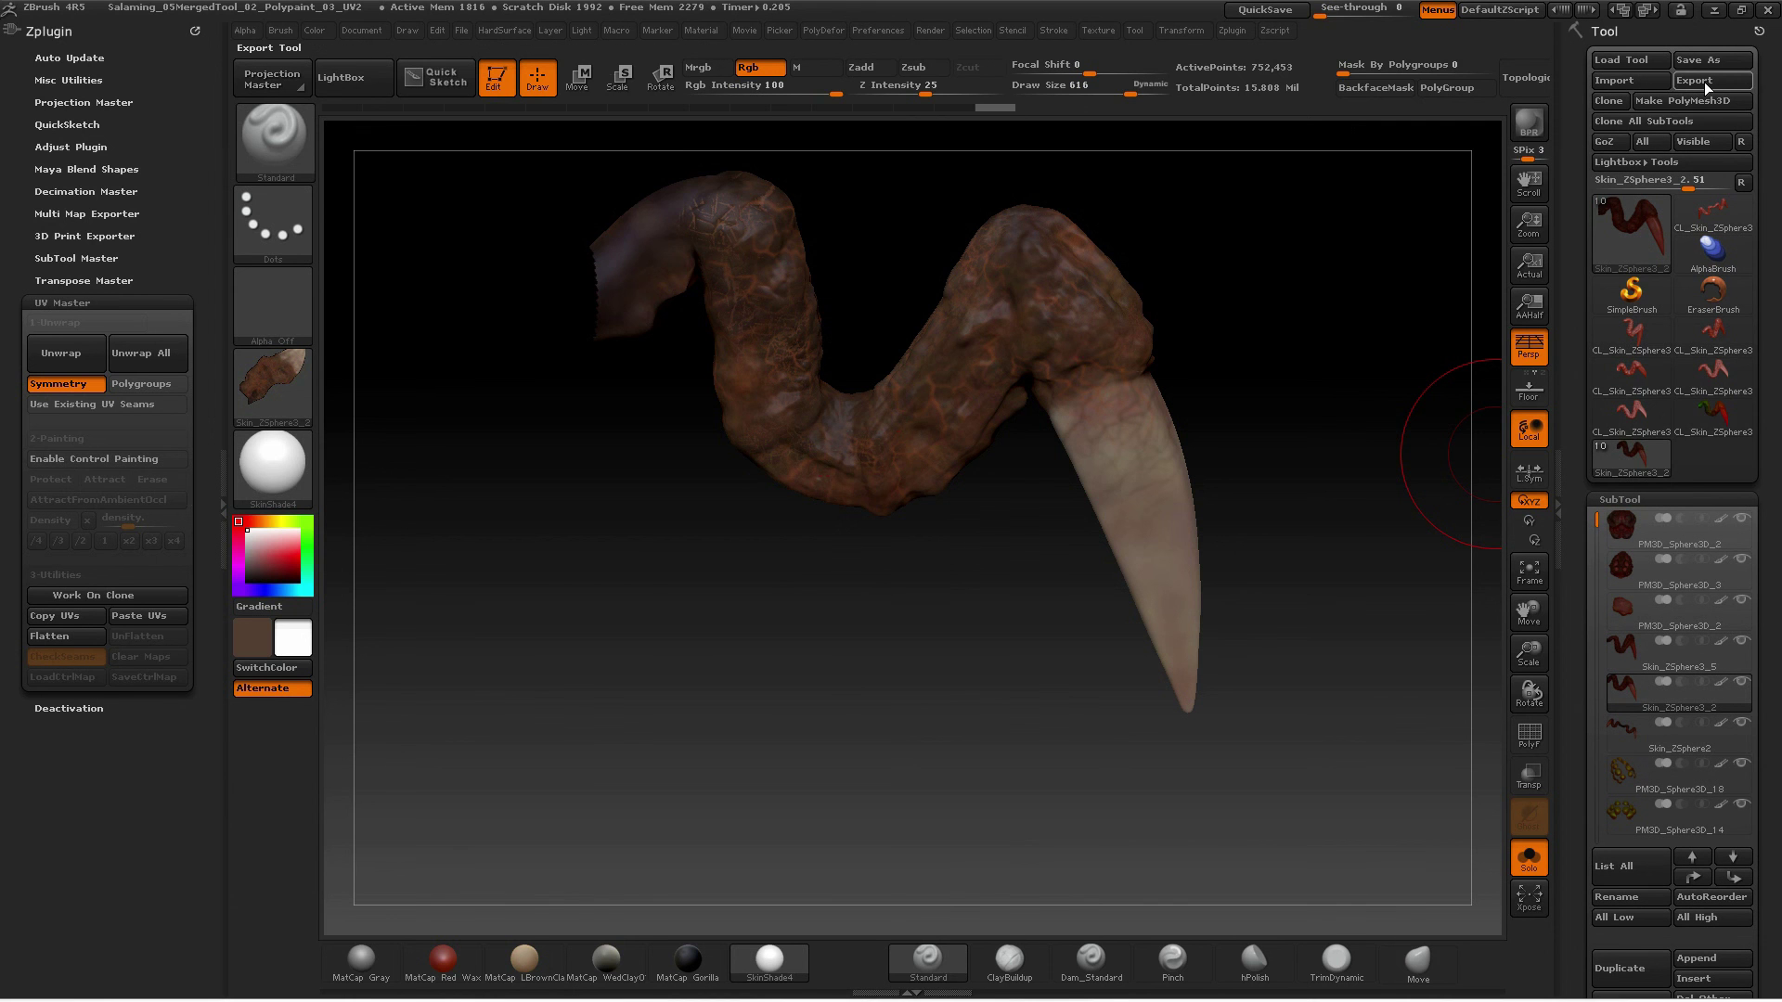
pyautogui.moveTo(1234, 492); pyautogui.dragTo(1277, 492)
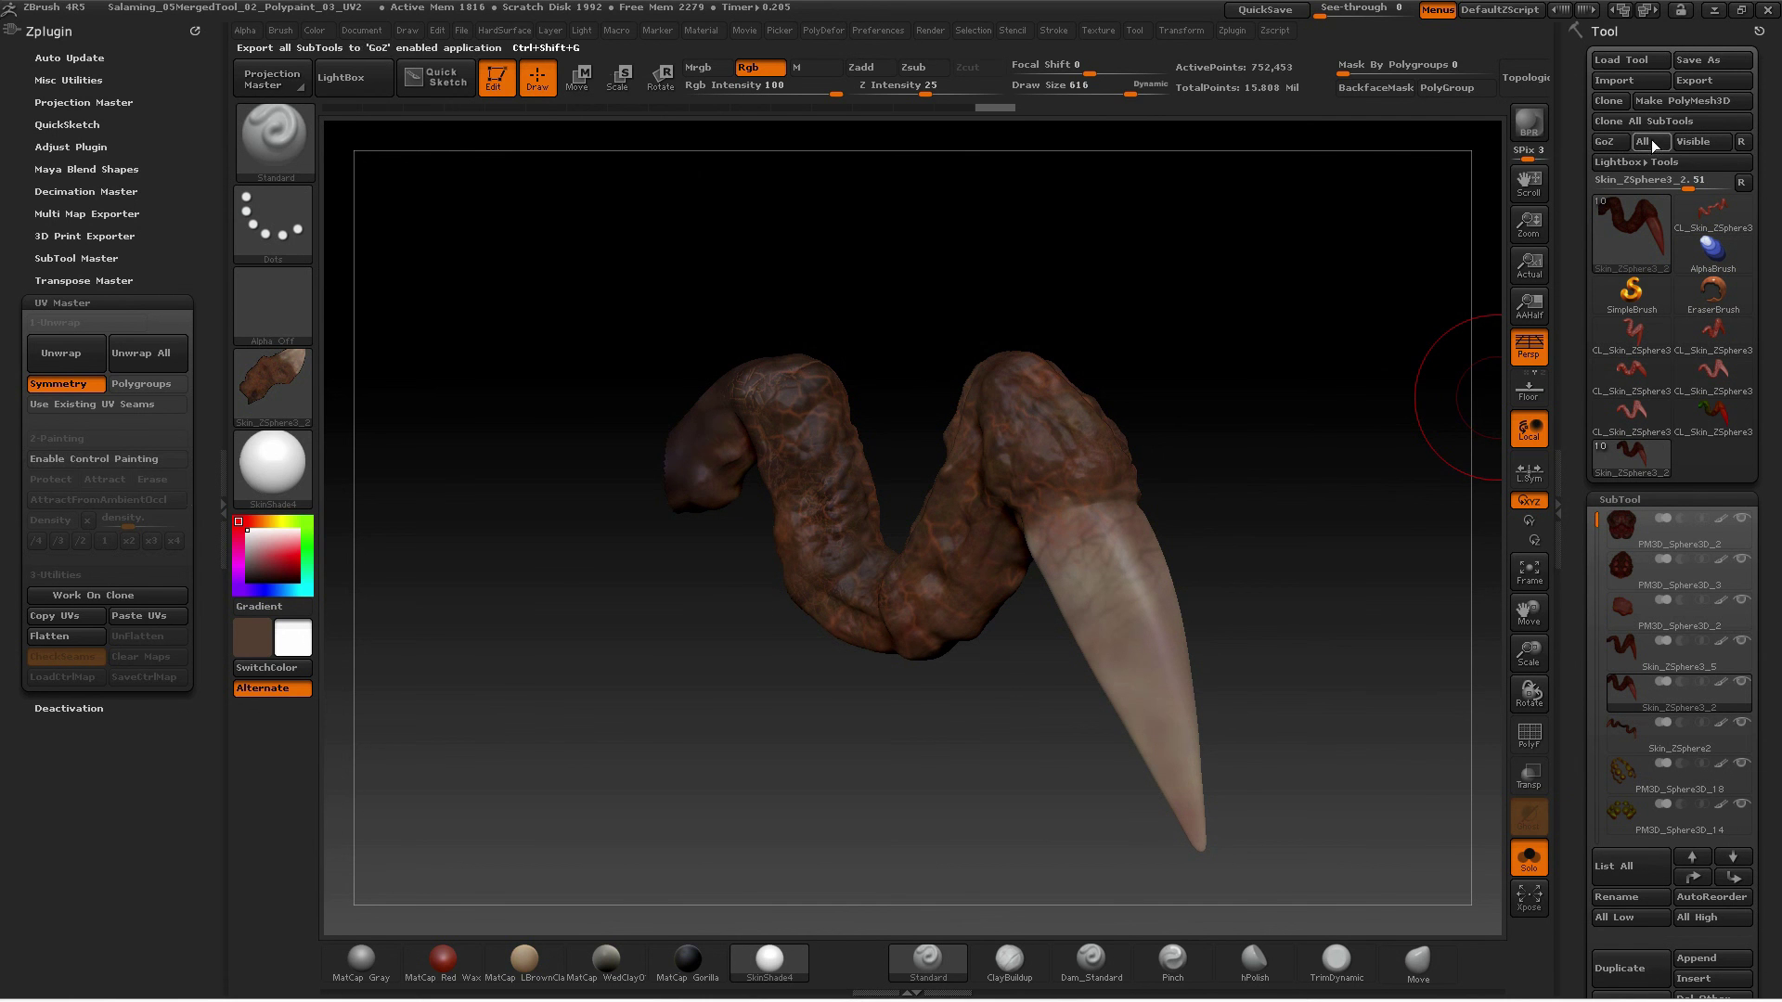
pyautogui.moveTo(1309, 501)
pyautogui.mouseDown()
pyautogui.moveTo(1049, 626)
pyautogui.moveTo(1069, 577)
pyautogui.moveTo(986, 656)
pyautogui.moveTo(994, 807)
pyautogui.moveTo(955, 683)
pyautogui.moveTo(992, 746)
pyautogui.moveTo(1022, 656)
pyautogui.moveTo(894, 720)
pyautogui.moveTo(938, 764)
pyautogui.moveTo(910, 763)
pyautogui.mouseUp()
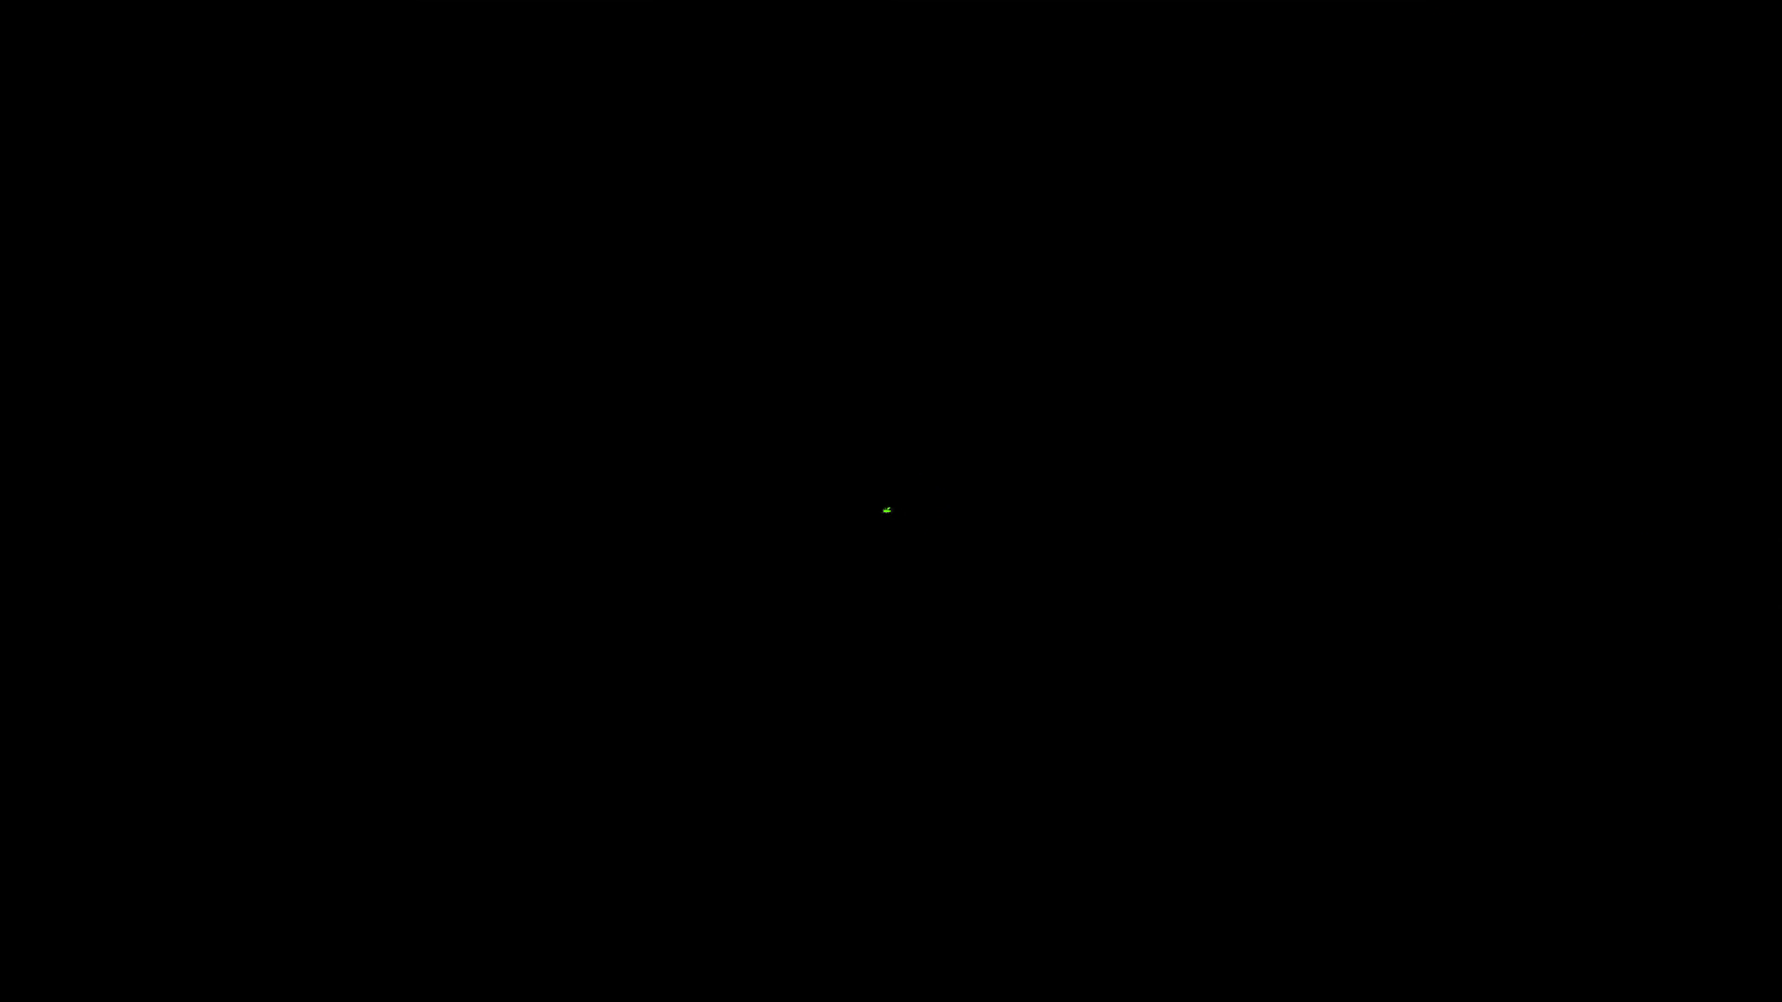